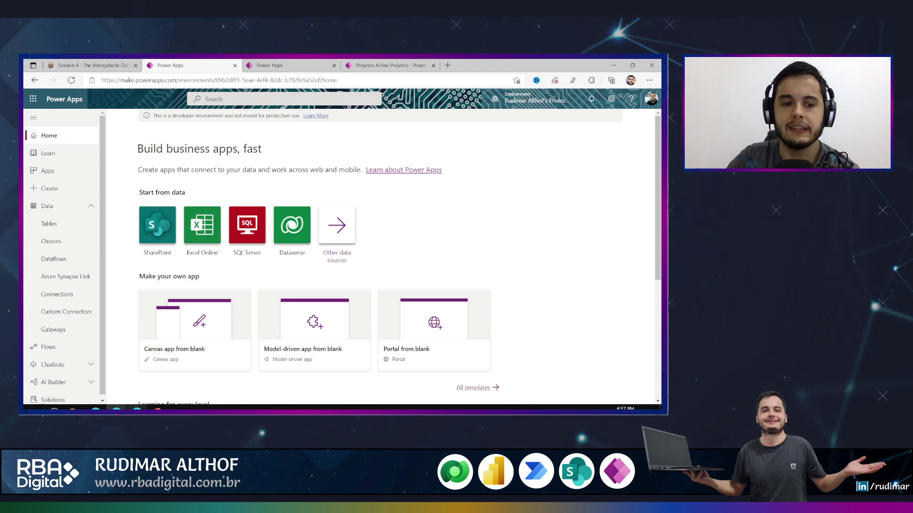
- Open the Dataverse tables list in the rbatreinamentos (default) environment
left_click(79, 209)
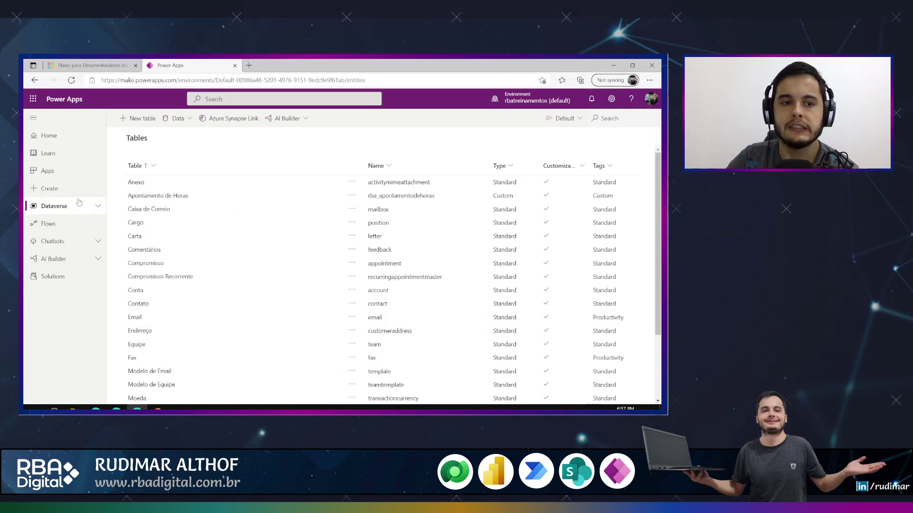
left_click(76, 171)
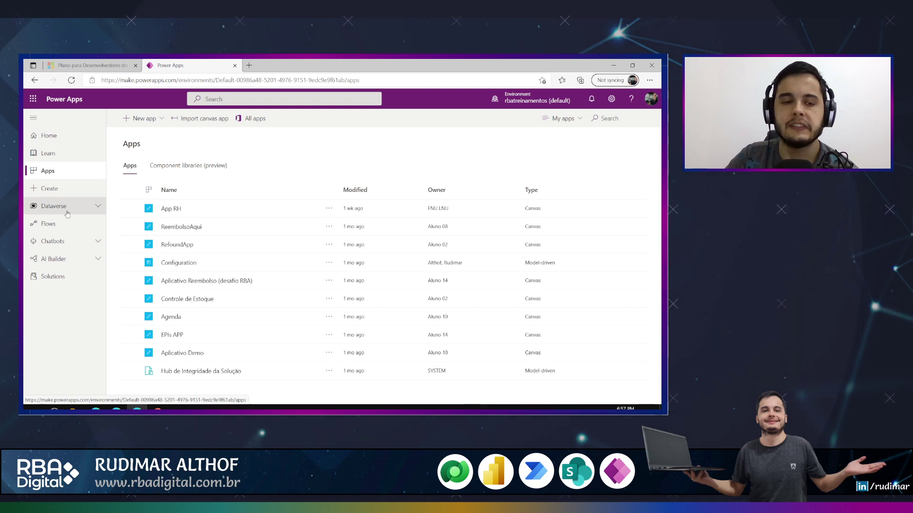
left_click(79, 213)
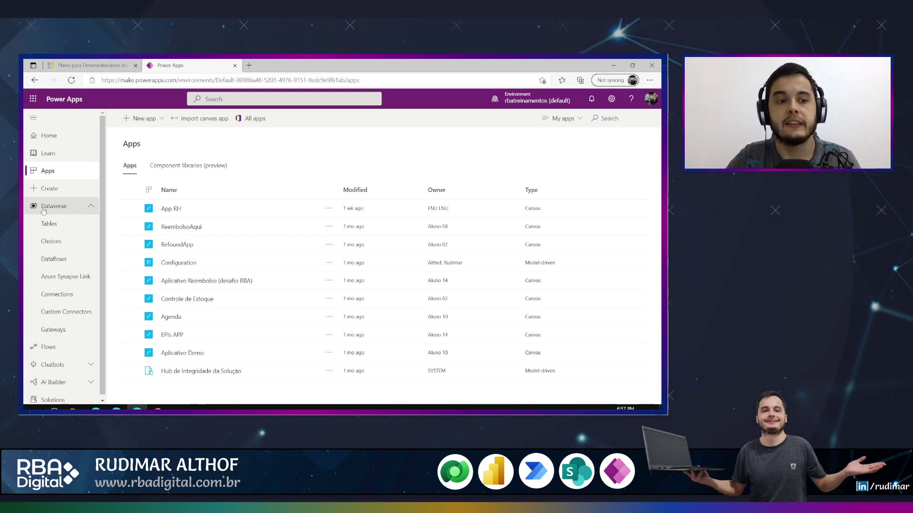
right_click(64, 223)
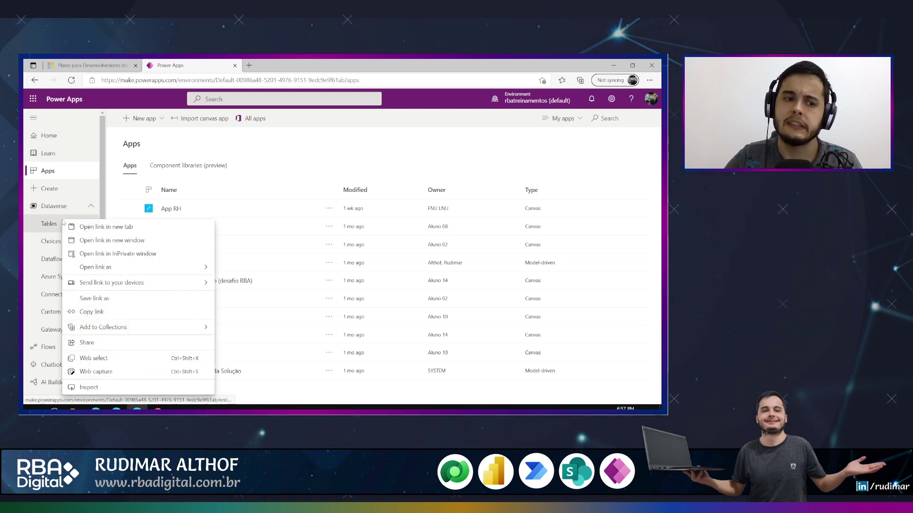
left_click(57, 223)
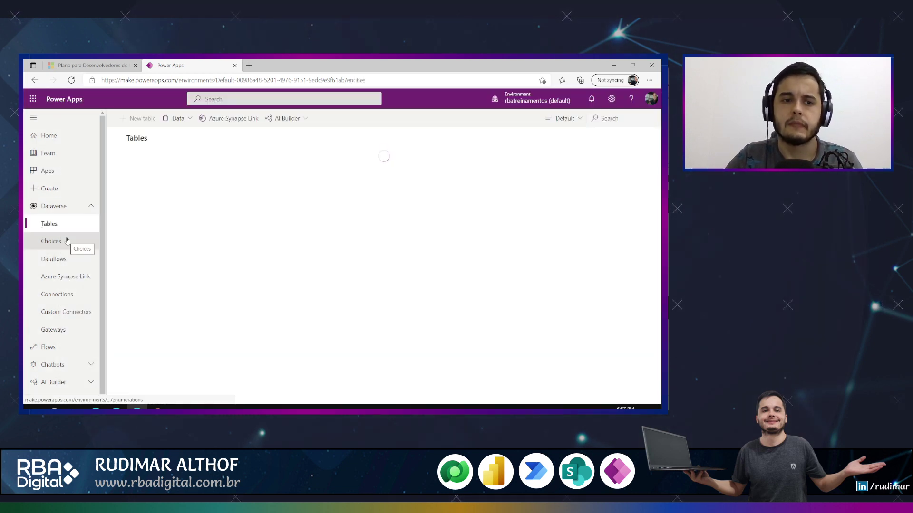
- Examine the default tables list, comparing the Custom and Standard types and the standard Conta and Contato tables
scroll(244, 257, "down", 2)
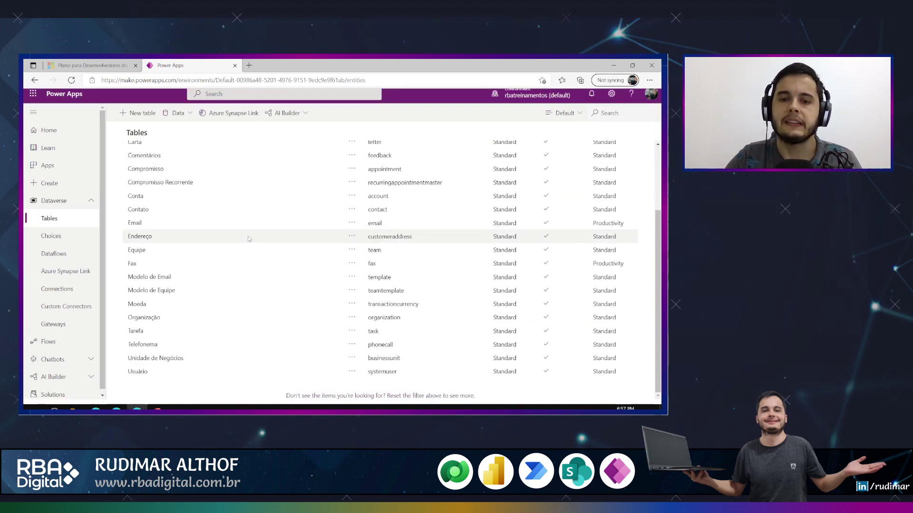
scroll(248, 239, "up", 3)
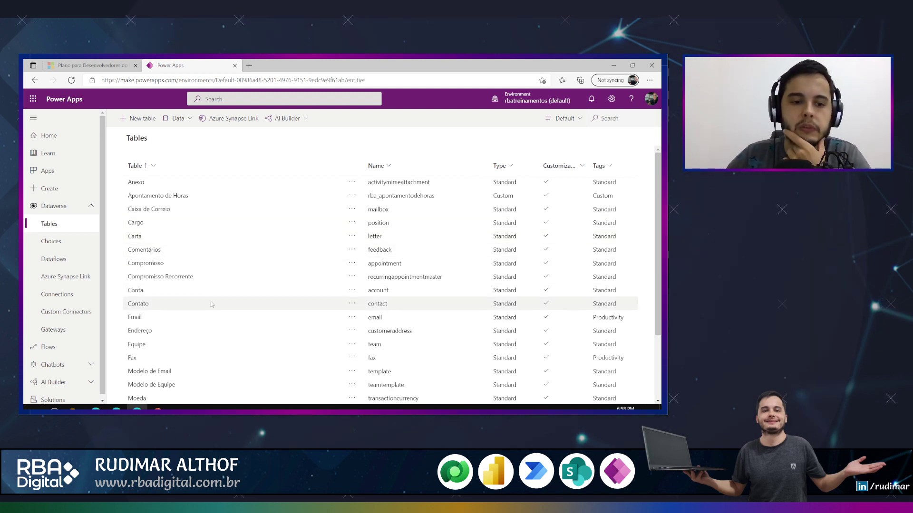
scroll(210, 301, "down", 2)
scroll(385, 272, "up", 2)
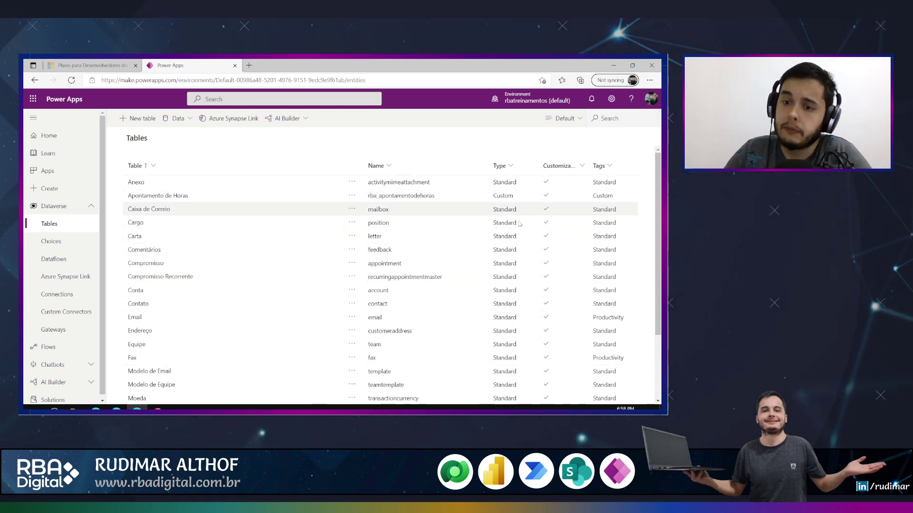
double_click(503, 209)
left_click_drag(533, 195, 493, 196)
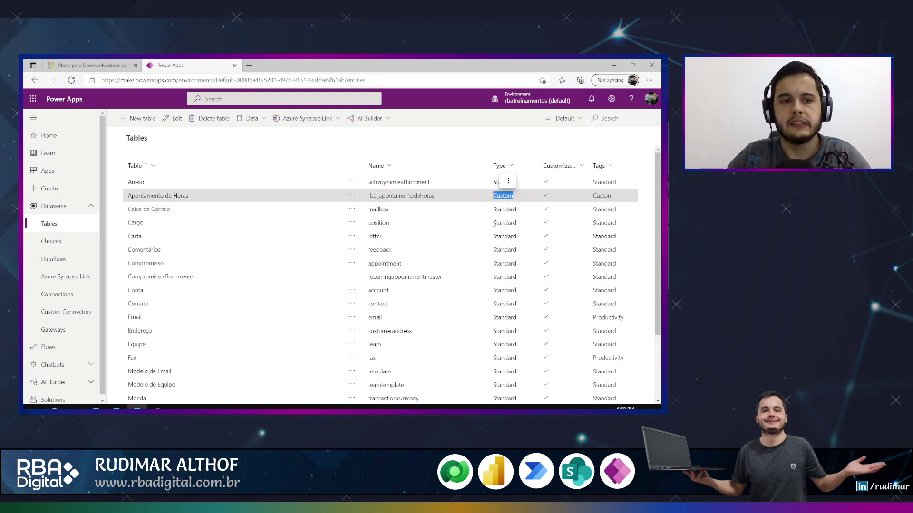
left_click_drag(492, 210, 520, 215)
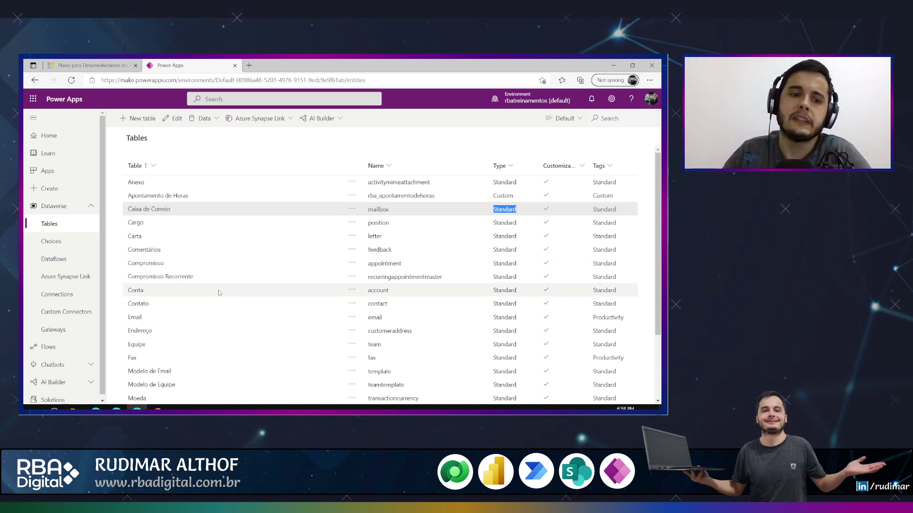
double_click(157, 292)
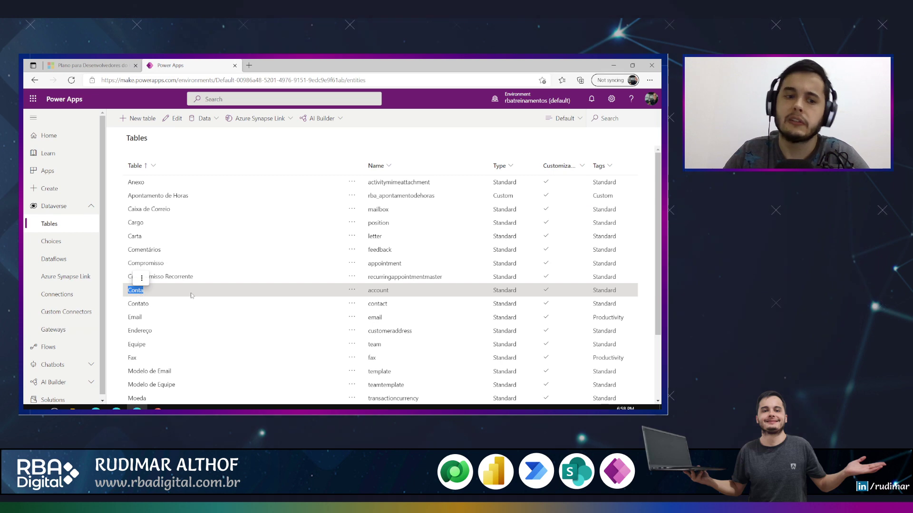
double_click(142, 308)
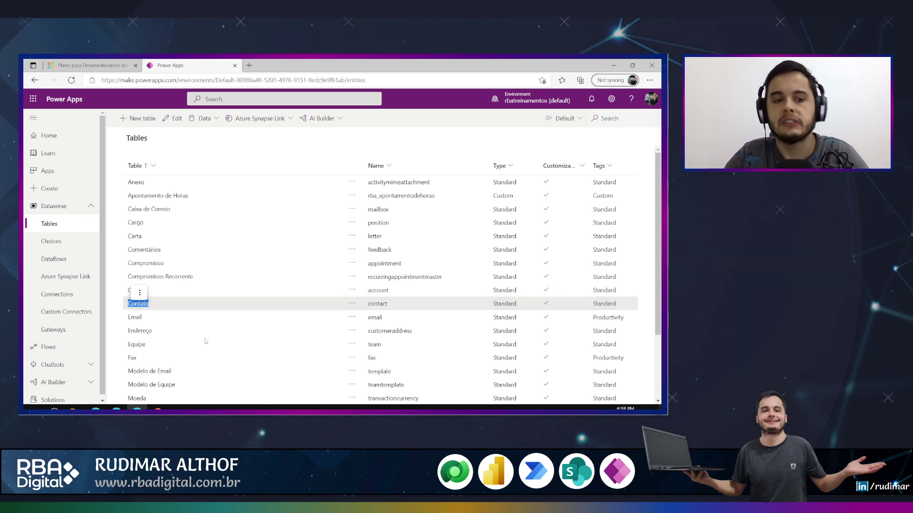
scroll(206, 341, "down", 3)
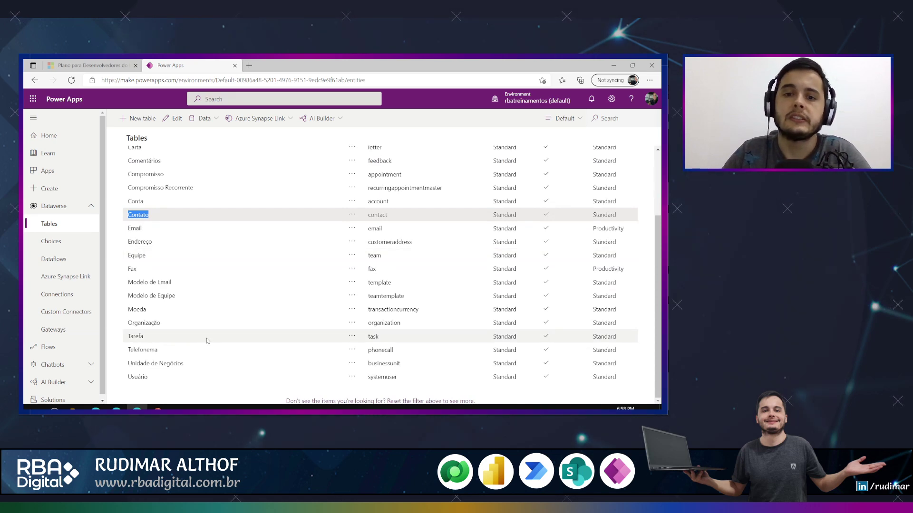
scroll(205, 341, "up", 3)
- Point out the Apontamento de Horas table and its type, and filter the tables list to Custom
left_click(509, 195)
double_click(509, 195)
left_click_drag(189, 196, 144, 200)
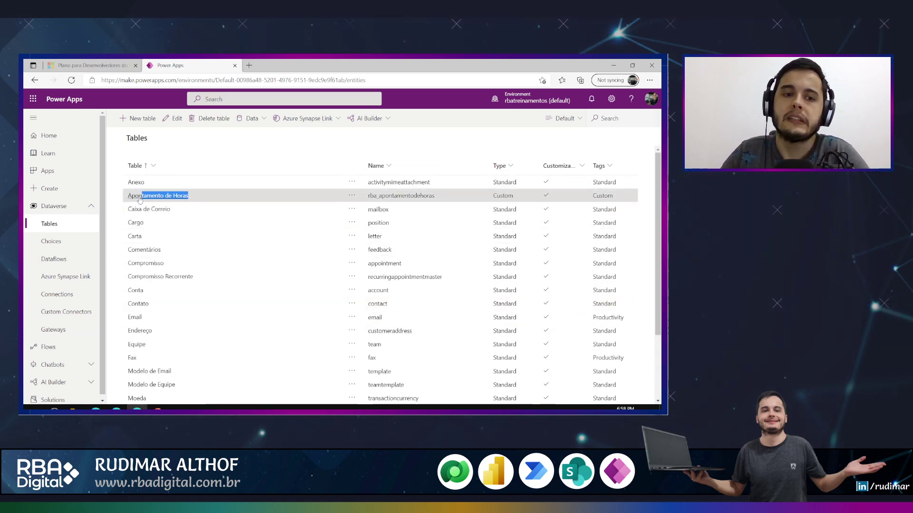
scroll(260, 309, "down", 3)
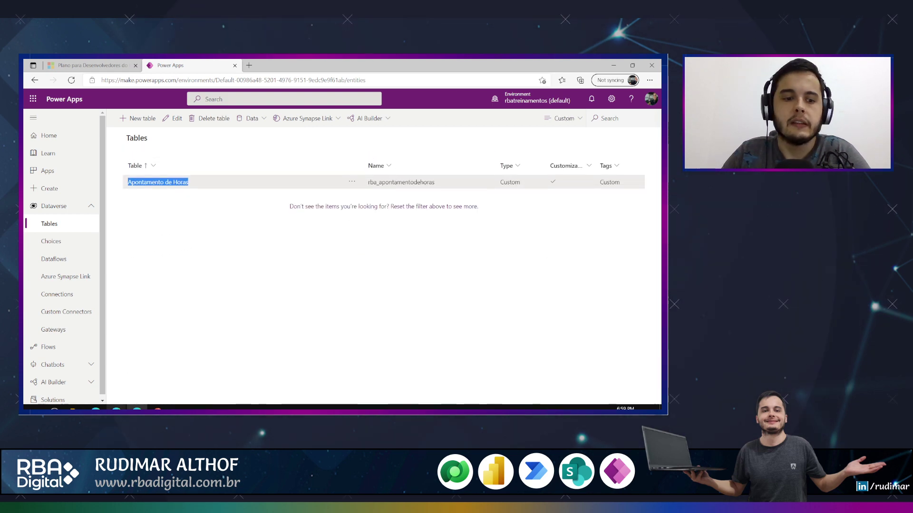
- Switch to the browser window with the developer environment and filter its tables list to Custom
mouse_move(117, 409)
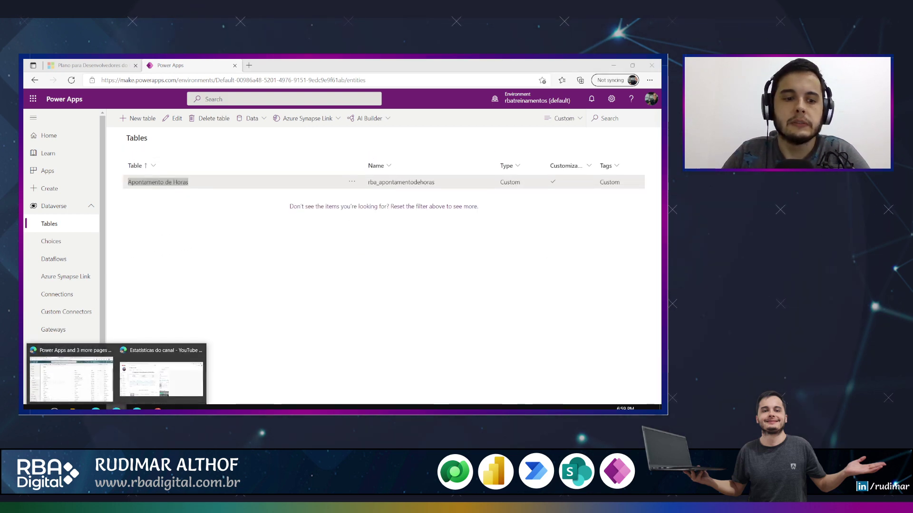
left_click(86, 376)
left_click(570, 118)
left_click(563, 194)
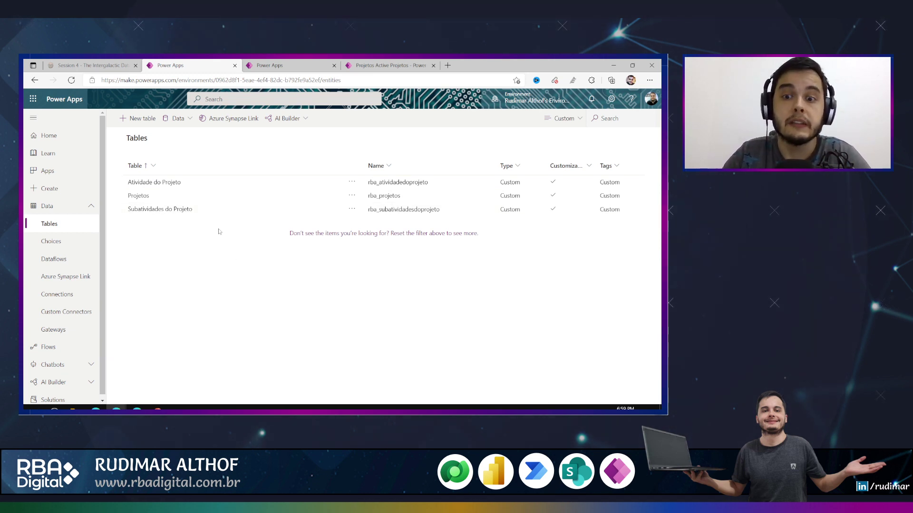
- In the running Projetos canvas app, open the Atualização da proposta técnica activity and start a new performed-task record
key("ctrl+Tab")
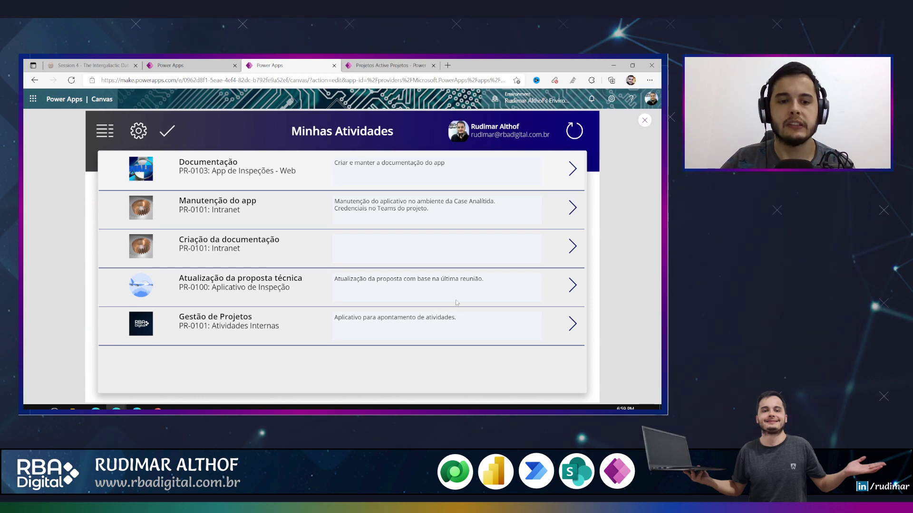
left_click(566, 288)
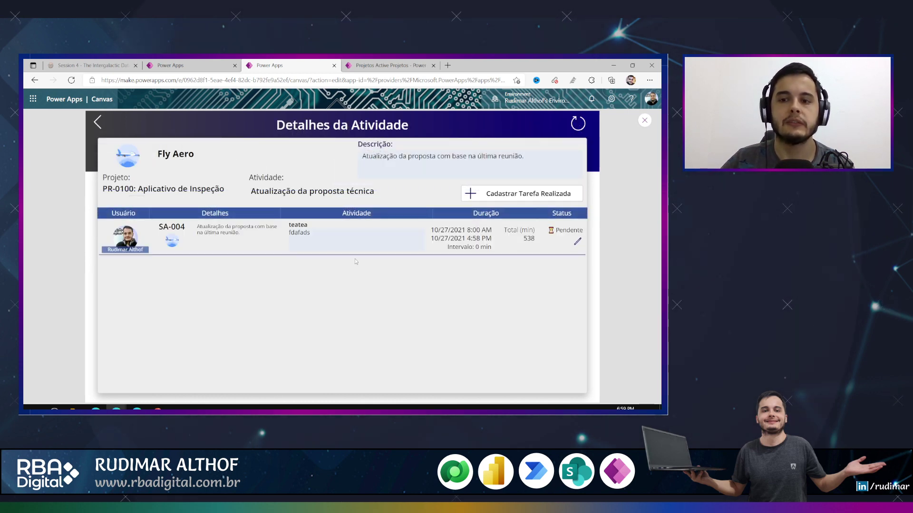
left_click(535, 197)
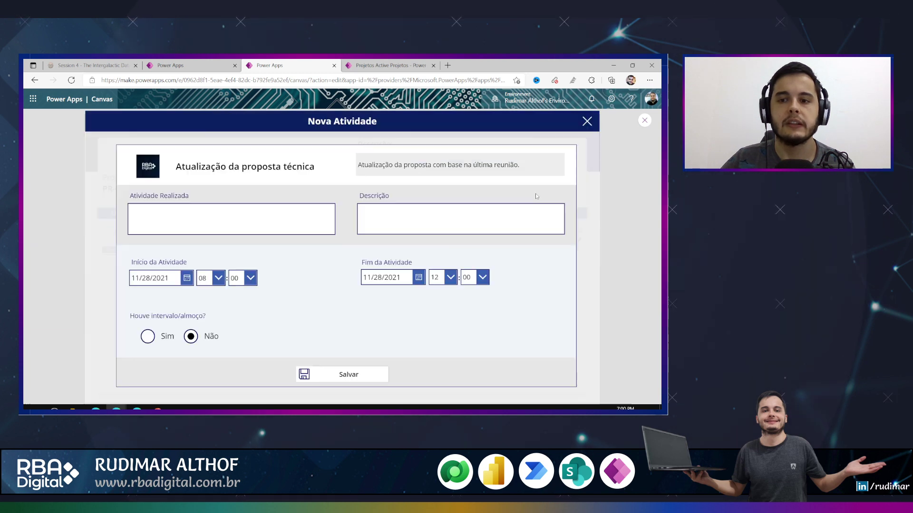
- Enter "Criação de diagrama de classes" as the Atividade Realizada and "Criei o diagrama no Miro e inseri no doc" as the Descrição
left_click(260, 217)
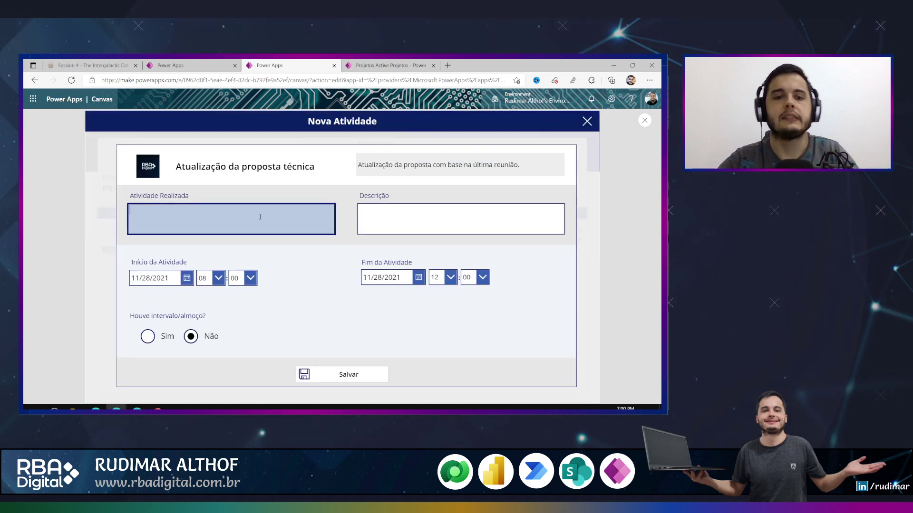
left_click(208, 170)
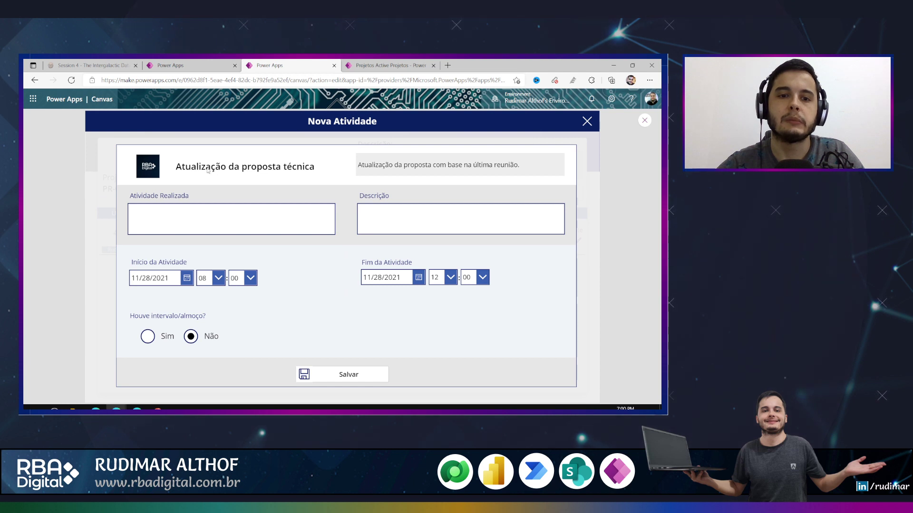
left_click(251, 213)
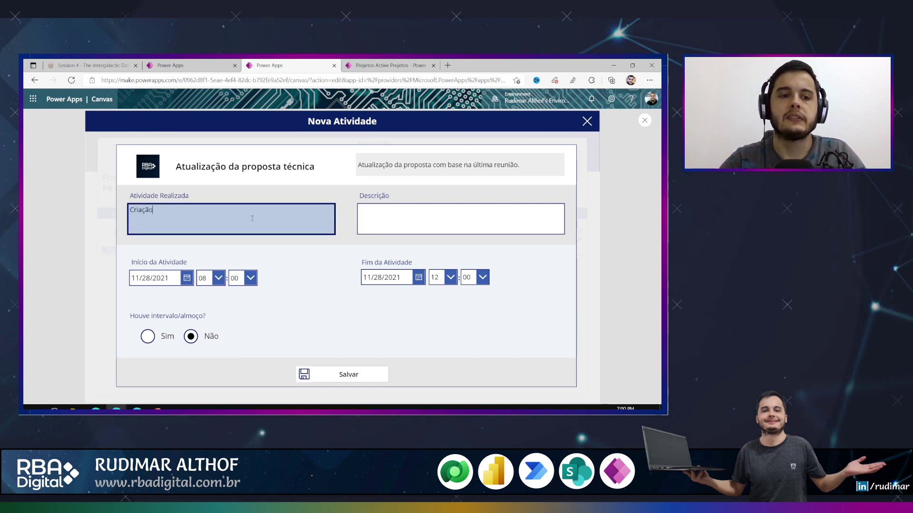
type("iagr")
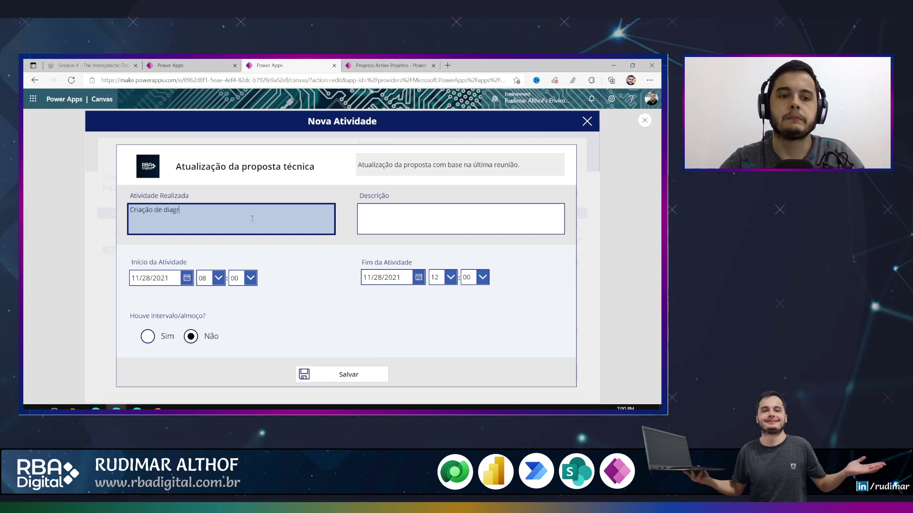
type("ama de classes")
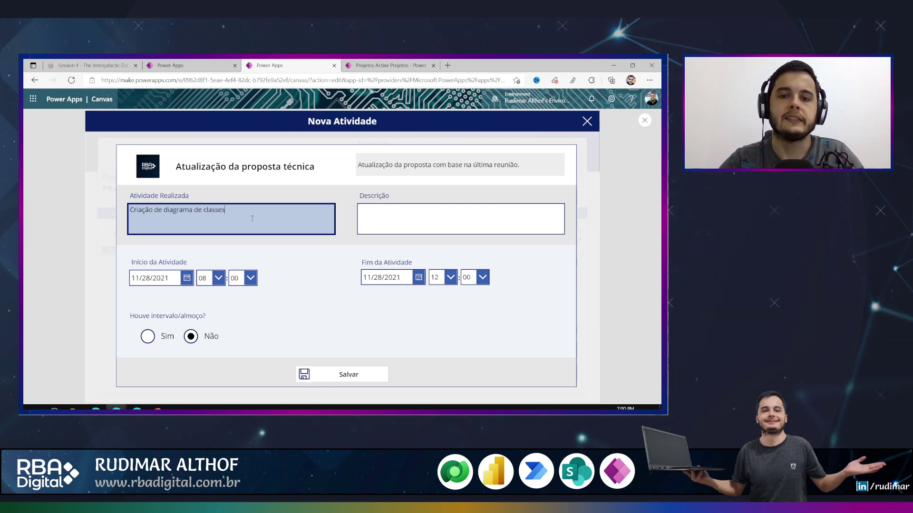
left_click(392, 227)
type("Criei o diagrama no Mir")
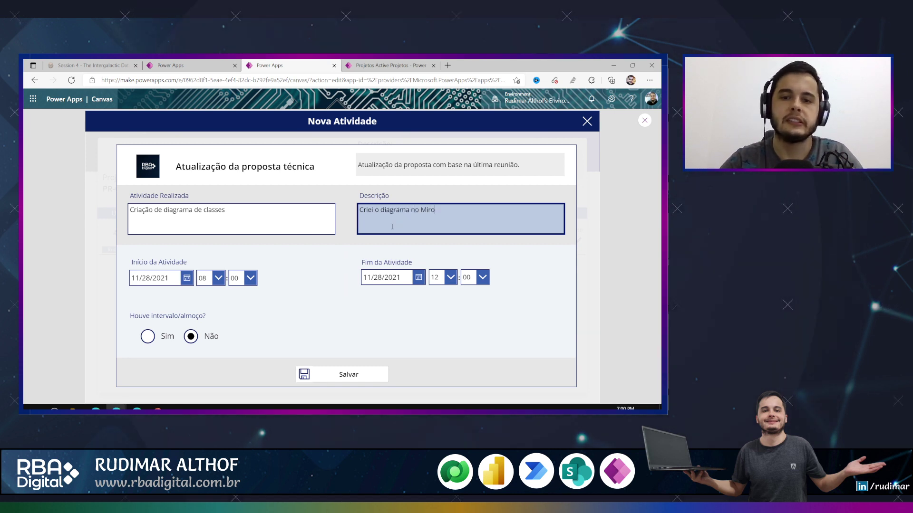
type("o e inseri no doc")
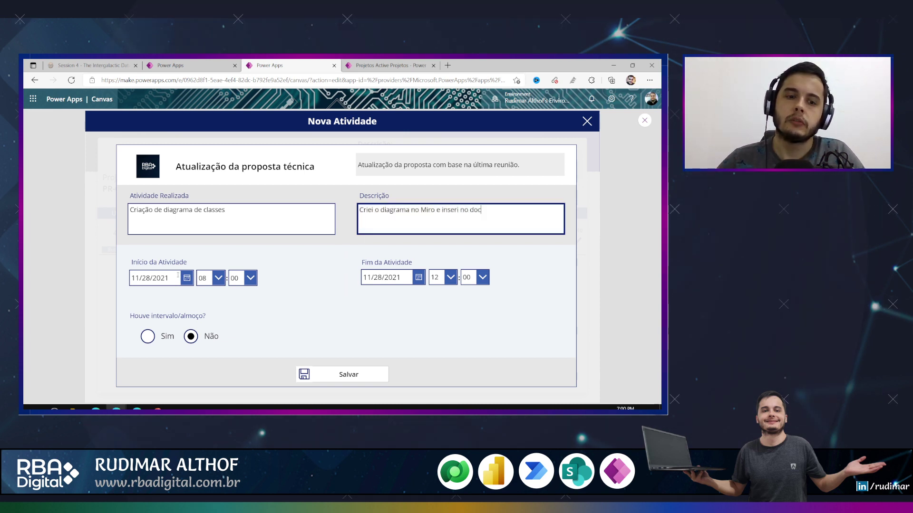
- Set the activity's end hour to 09, save the record, and return to the Minhas Atividades list
left_click(434, 279)
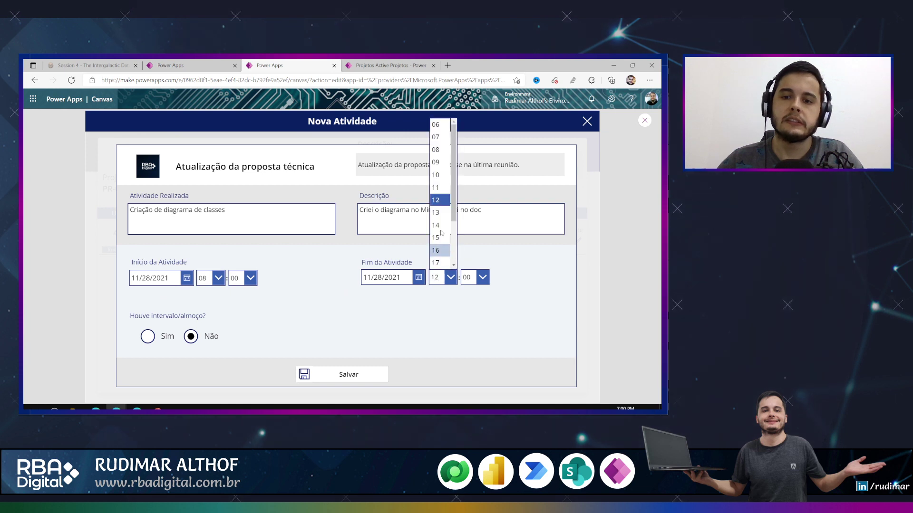
left_click(440, 162)
left_click(355, 378)
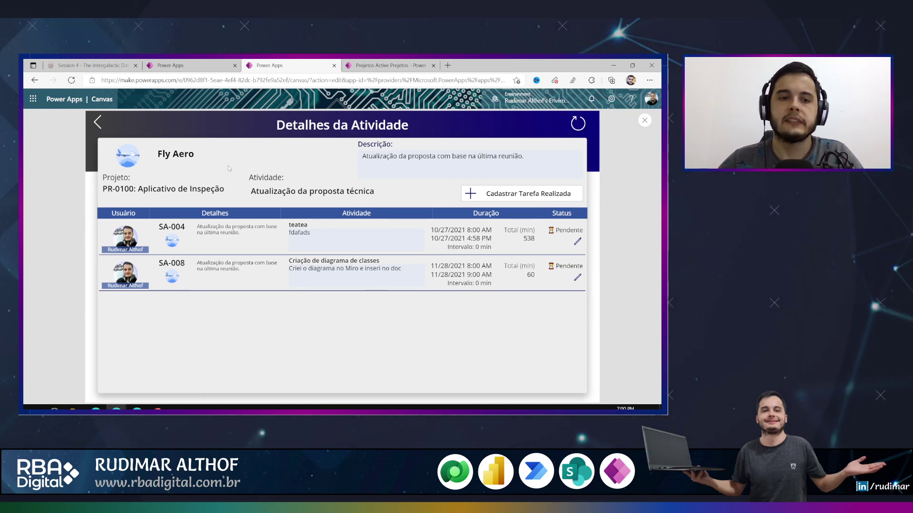
left_click(97, 122)
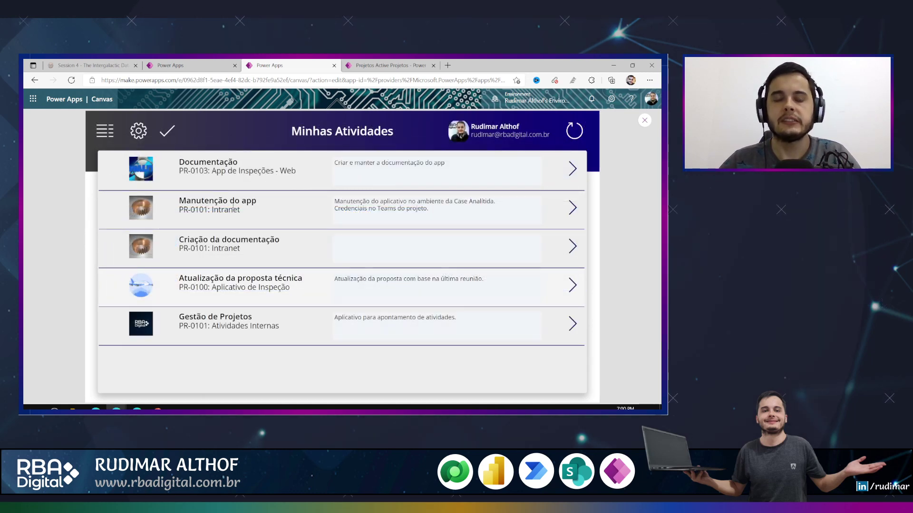
- Exit the app preview and review the app's connected data sources, including the Dataverse tables
left_click(644, 120)
left_click(33, 190)
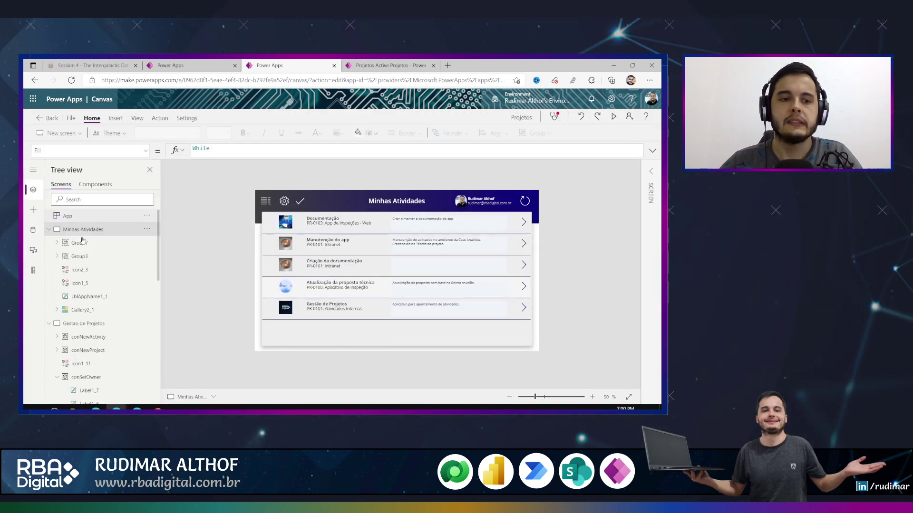
left_click(34, 229)
scroll(98, 369, "down", 1)
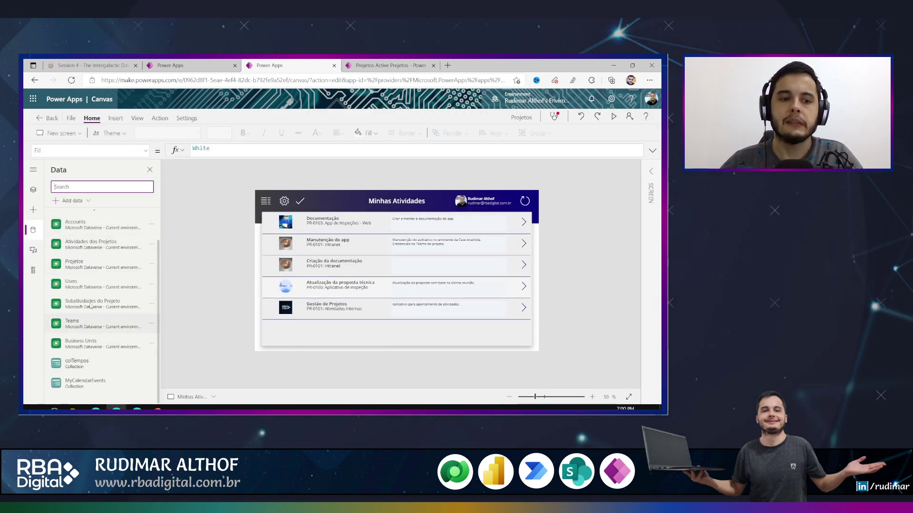
scroll(91, 308, "up", 1)
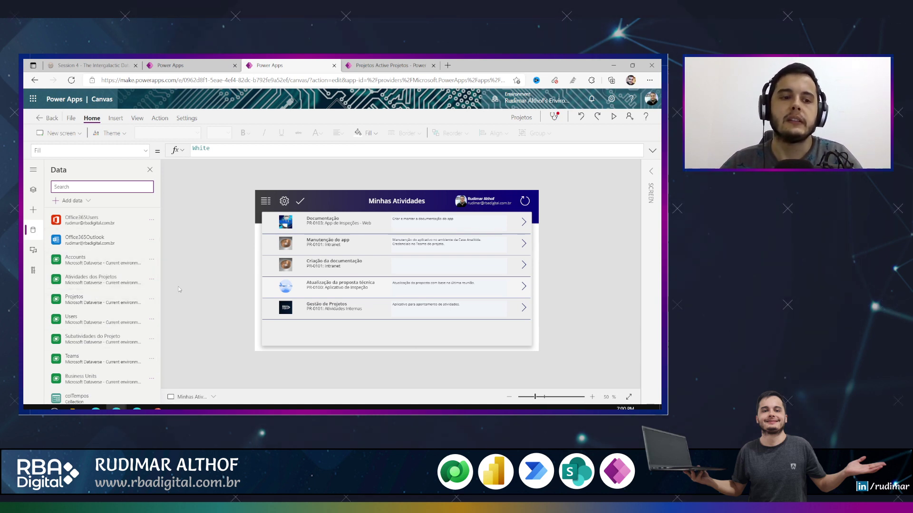
mouse_move(102, 255)
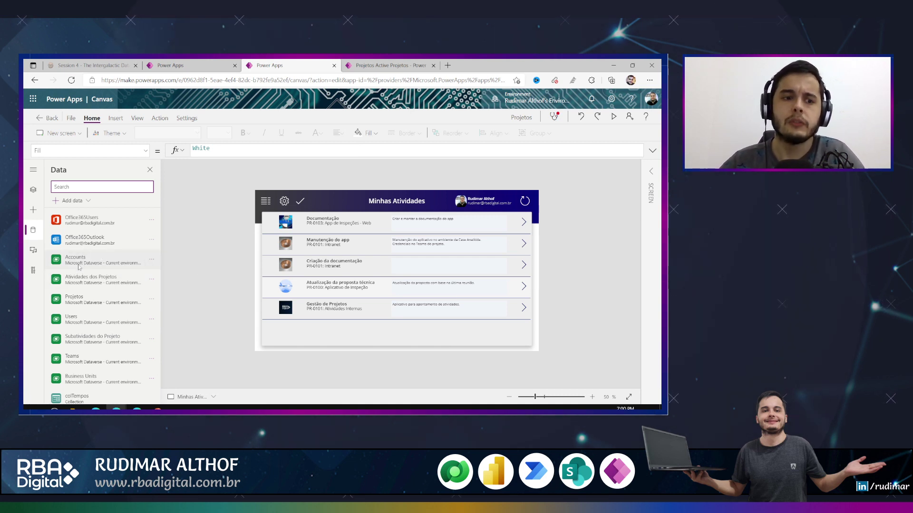
- Create a blank canvas app named "teste" in Tablet format from the environment's Apps list
key("ctrl+shift+Tab")
left_click(48, 171)
left_click(143, 118)
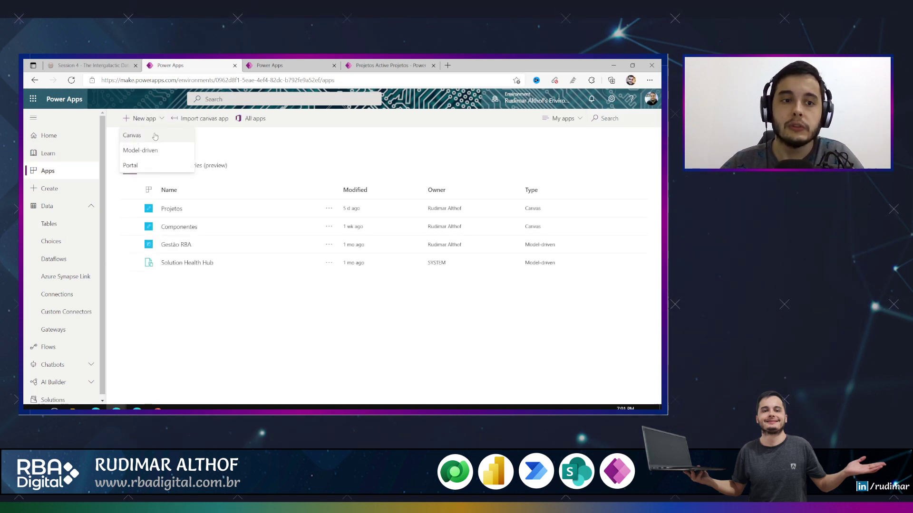
left_click(155, 136)
left_click(378, 180)
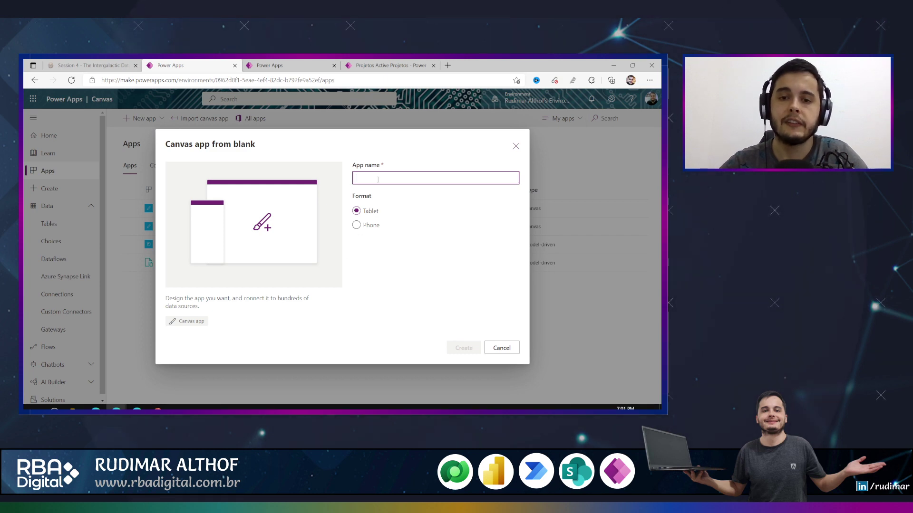
type("teste")
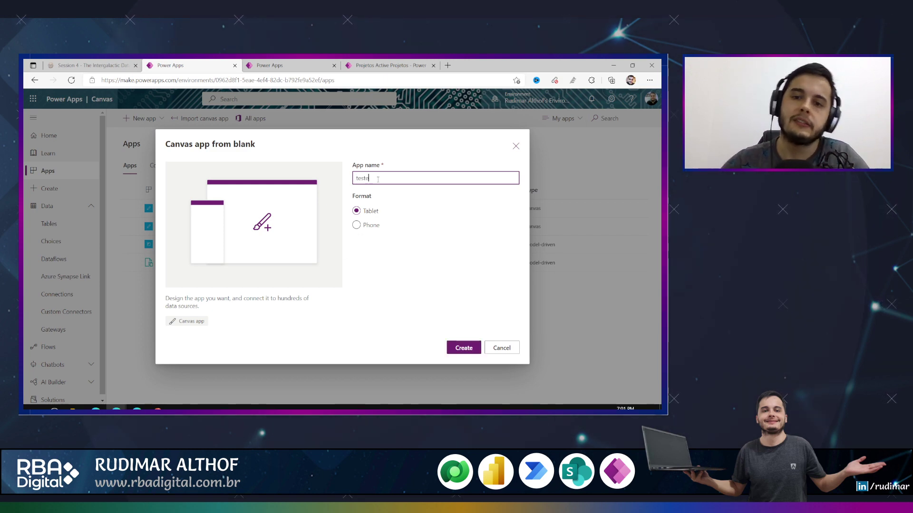
left_click(457, 347)
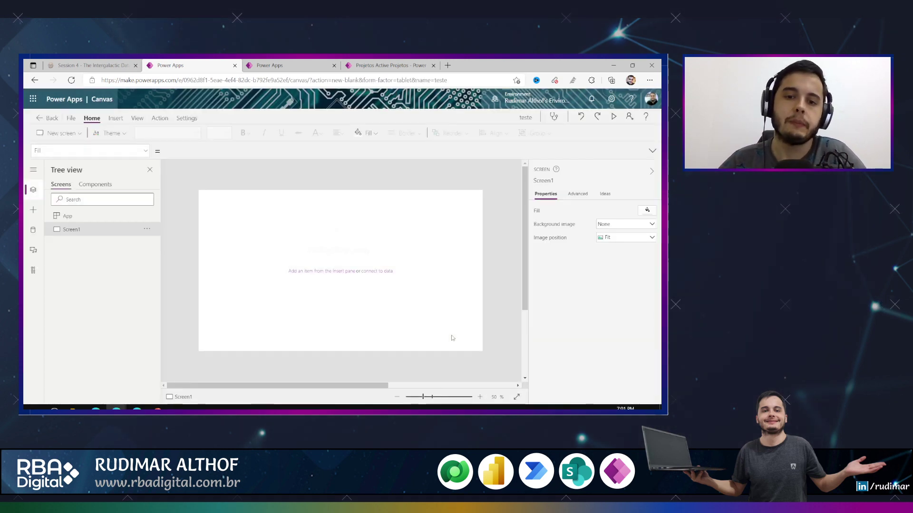
- Browse the Dataverse tables of the current environment offered as data sources for the teste app, adding none
left_click(34, 232)
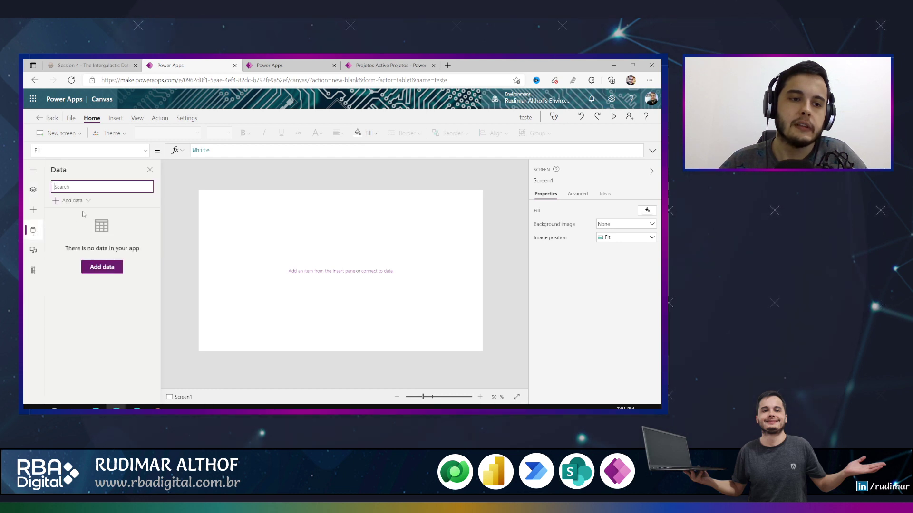
left_click(101, 268)
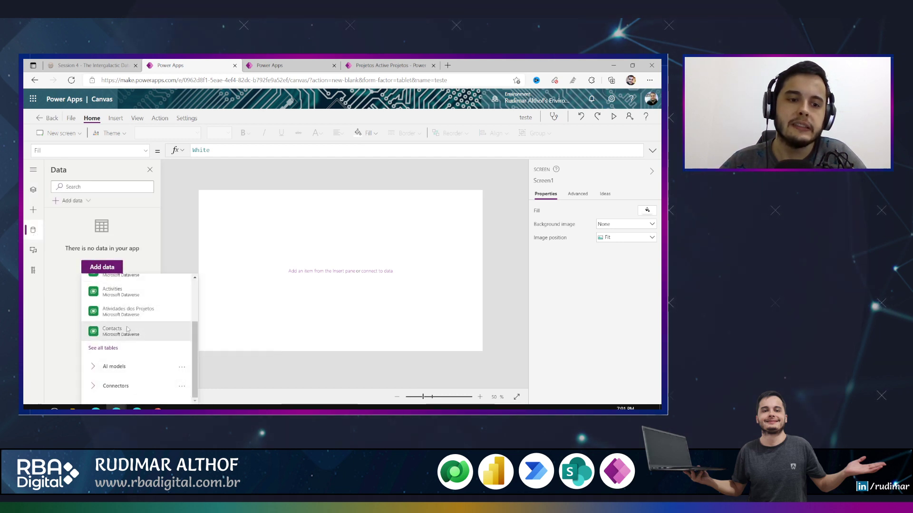
scroll(129, 323, "down", 1)
mouse_move(147, 321)
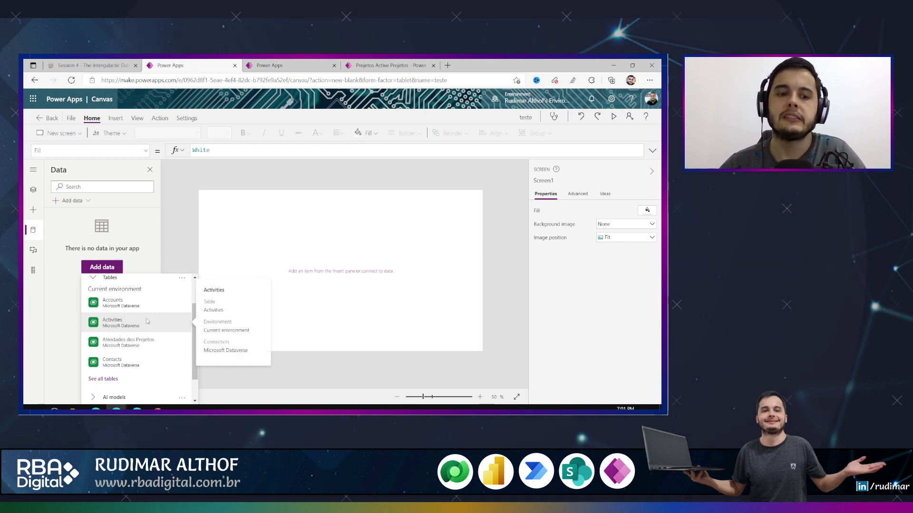
scroll(143, 328, "down", 2)
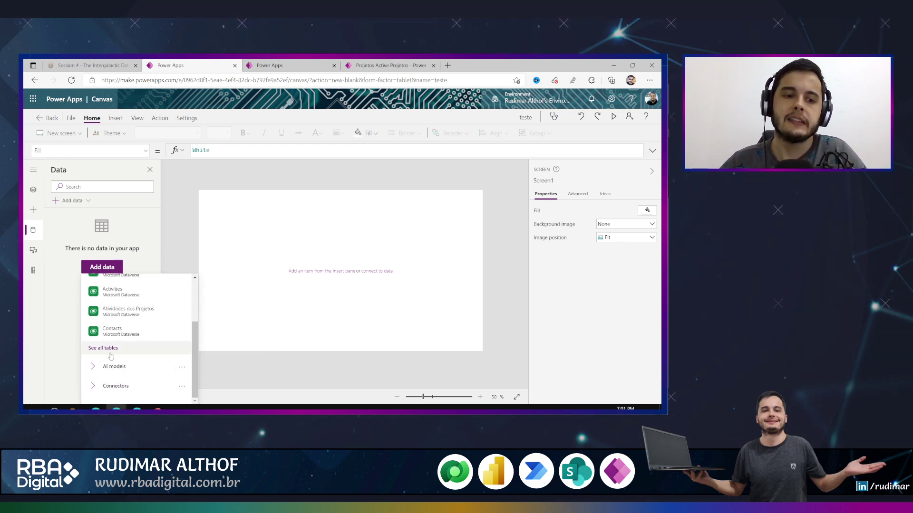
scroll(111, 349, "up", 4)
scroll(111, 349, "down", 5)
scroll(151, 373, "up", 5)
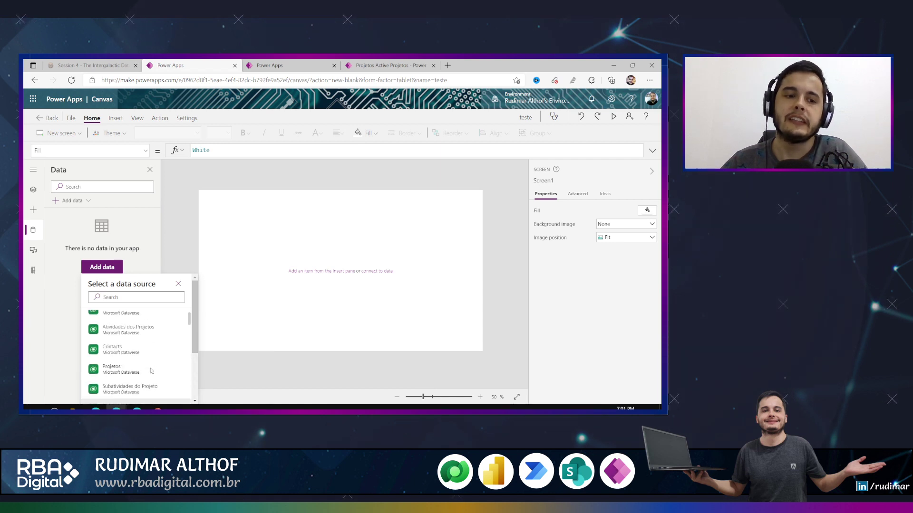
mouse_move(159, 347)
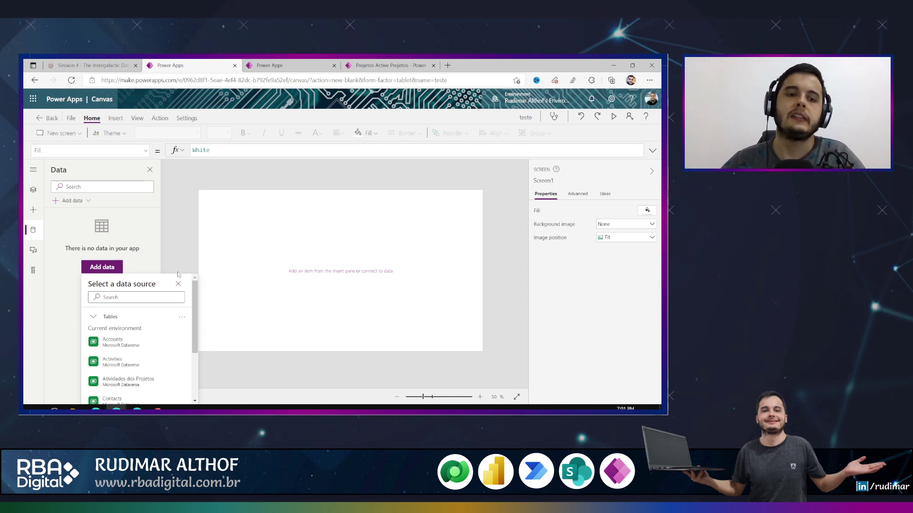
scroll(131, 359, "down", 5)
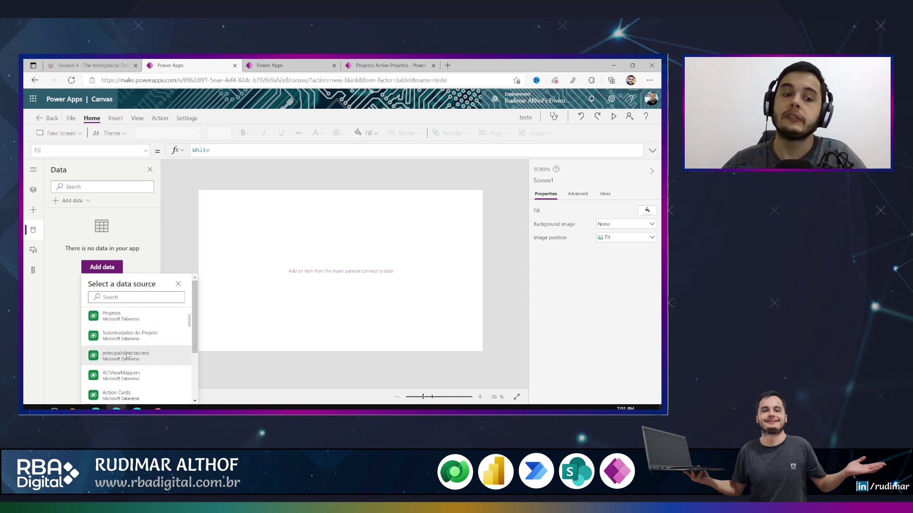
left_click(166, 244)
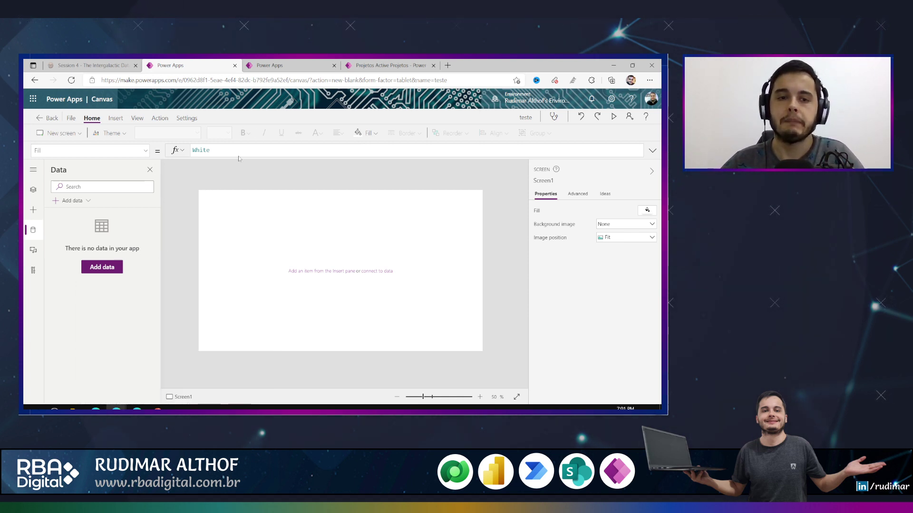
- Close the teste app without saving it and return to the Projetos app in the editor
left_click(275, 70)
left_click(190, 65)
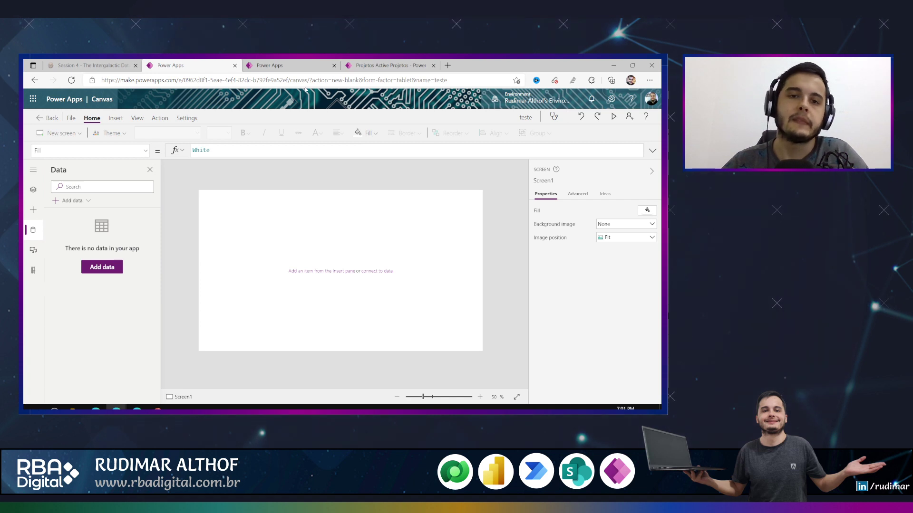
left_click(234, 65)
key("Return")
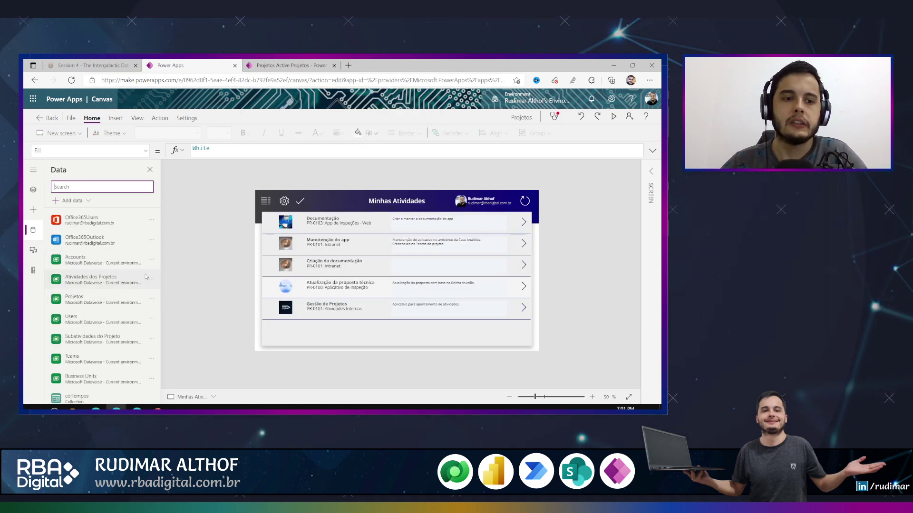
- Inspect the Items formula of the Minhas Atividades gallery, highlighting its 'Atividades dos Projetos' source table
mouse_move(95, 266)
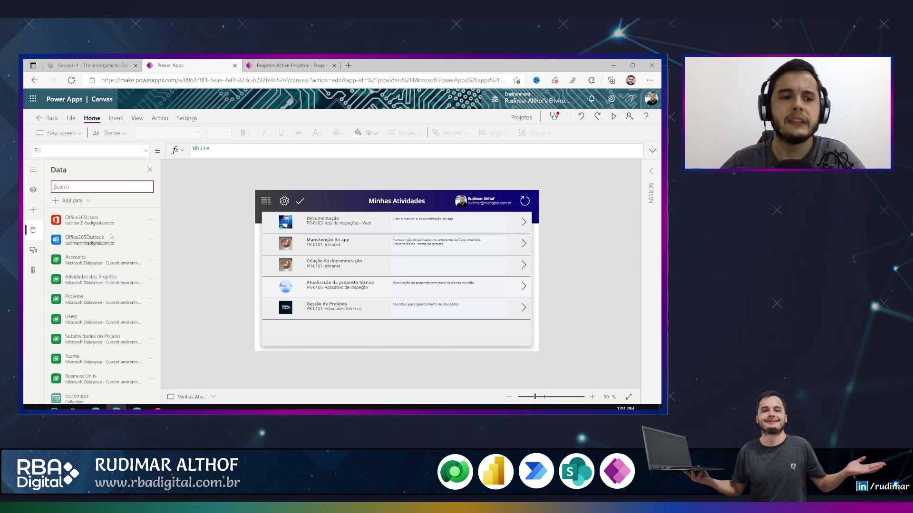
left_click(365, 334)
left_click_drag(217, 150, 306, 150)
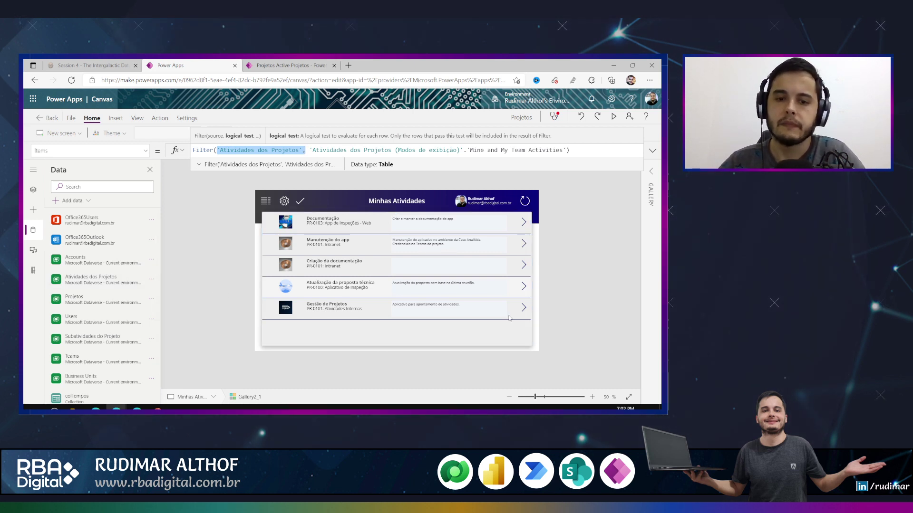
- Open the new-task form for the Atualização da proposta técnica activity and inspect the form's DataSource table
left_click(524, 287, "alt")
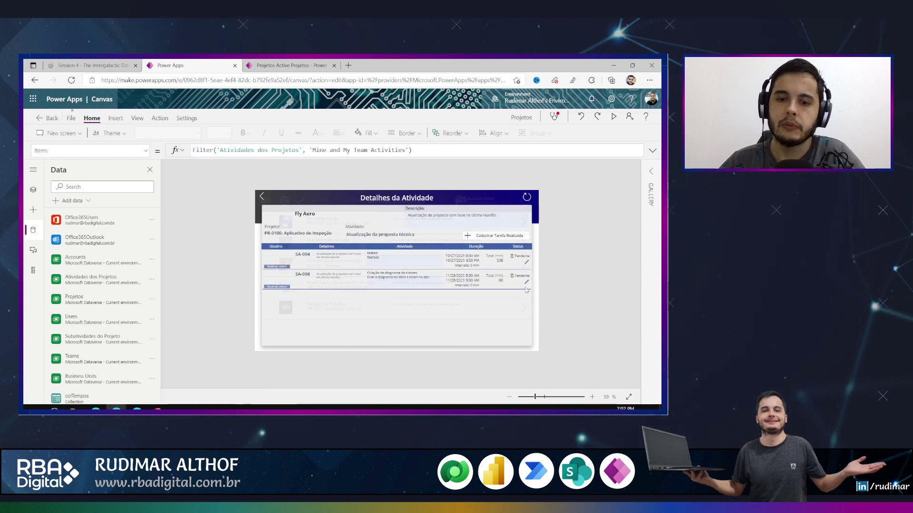
left_click(497, 241, "alt")
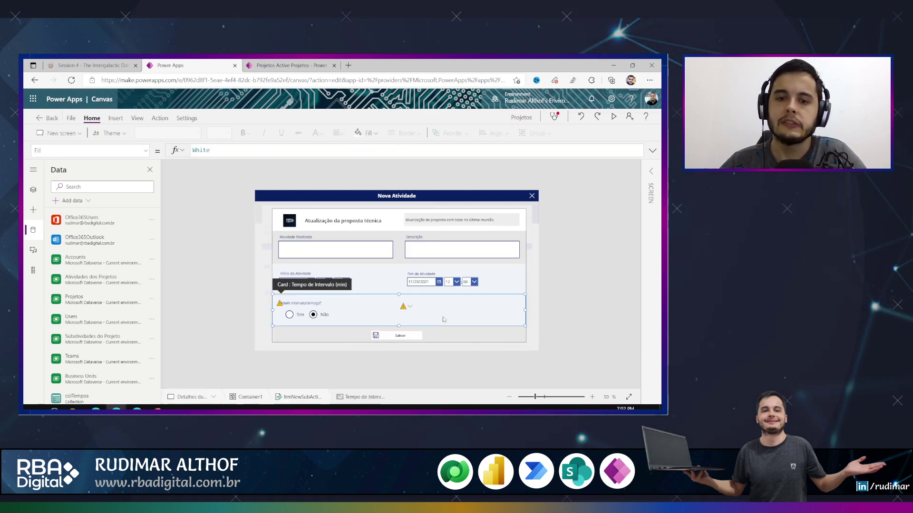
left_click(461, 342)
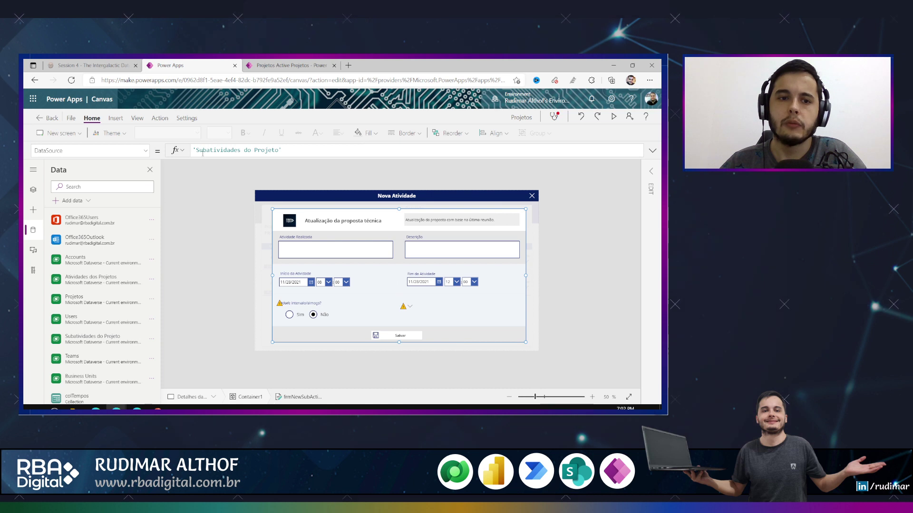
triple_click(245, 150)
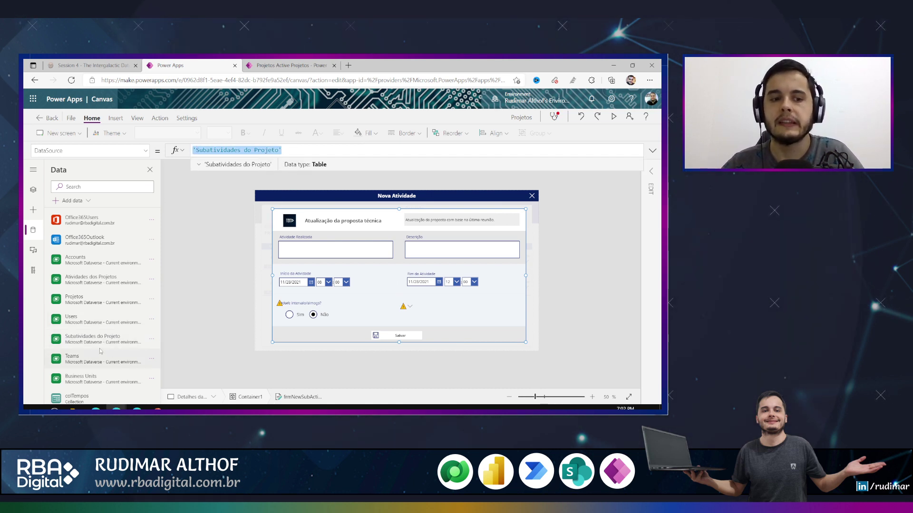
left_click(556, 273)
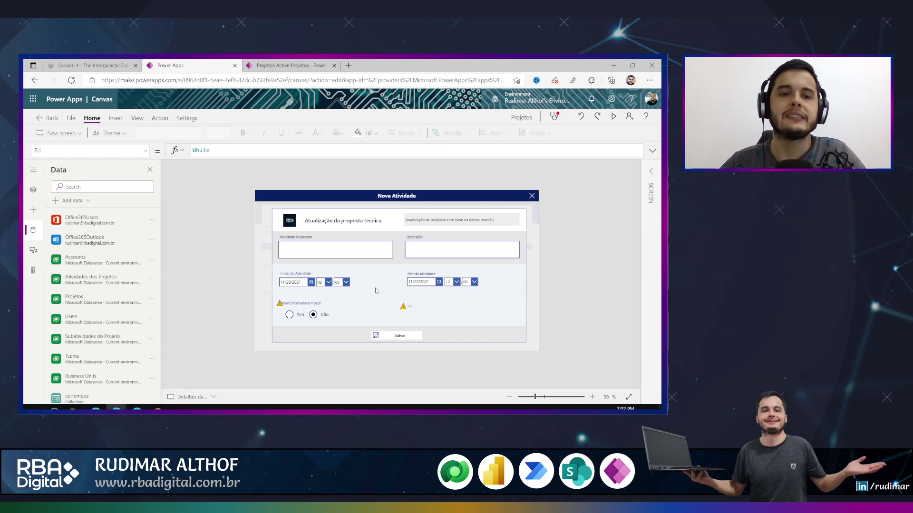
- Switch to the Introdução ao Dataverse presentation in PowerPoint and start the slideshow from slide 22, Características do DATAVERSE
mouse_move(158, 408)
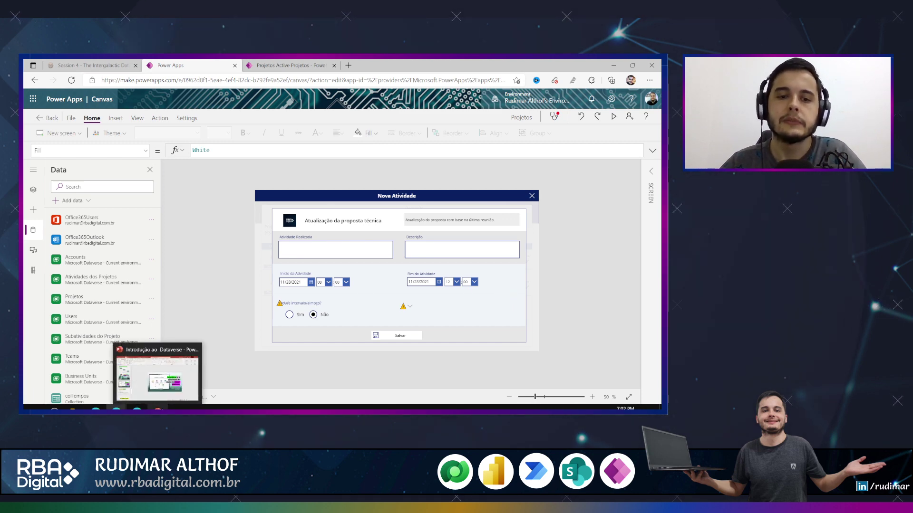
left_click(157, 376)
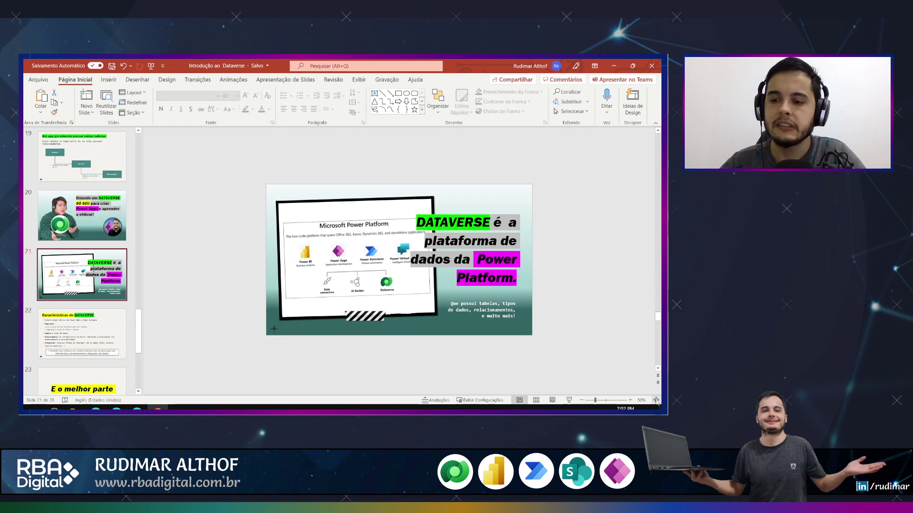
key("Down")
key("shift+F5")
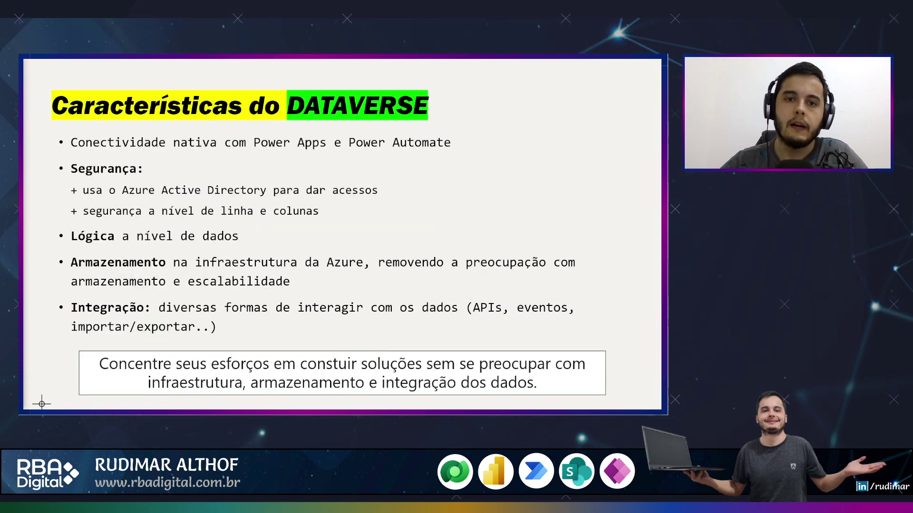
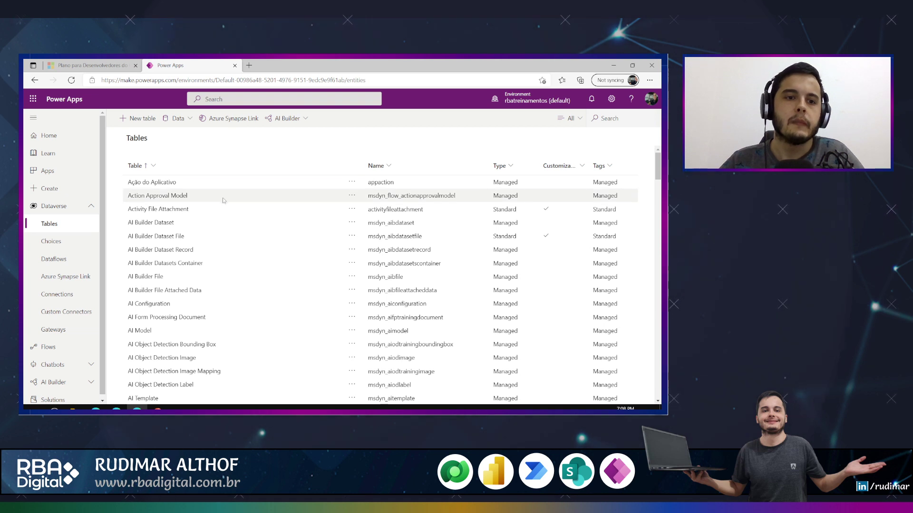
- Review the data export, import and Power BI analysis options for the Dataverse tables, including Get data from Excel
left_click(188, 123)
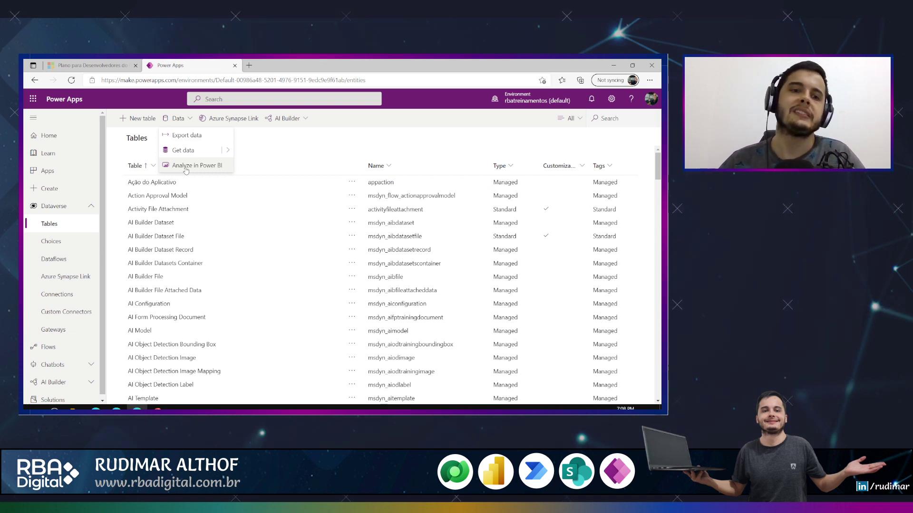
left_click(228, 151)
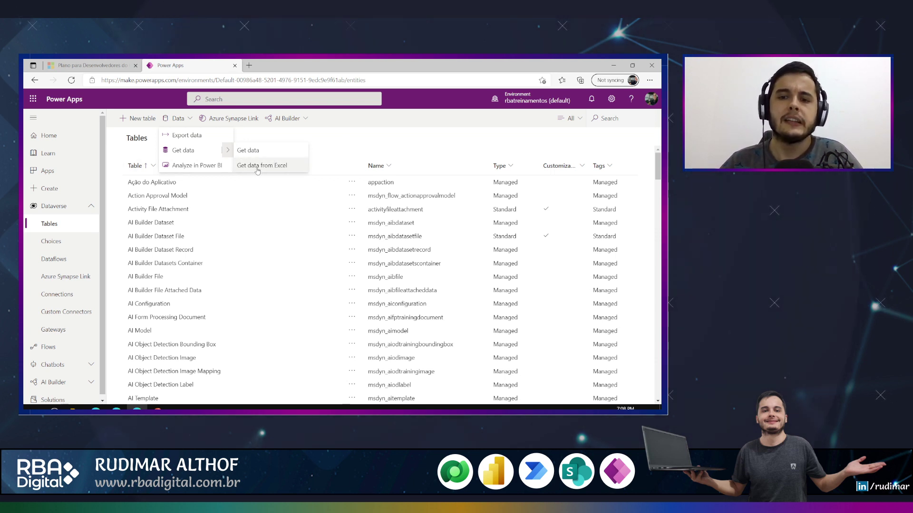
left_click(349, 167)
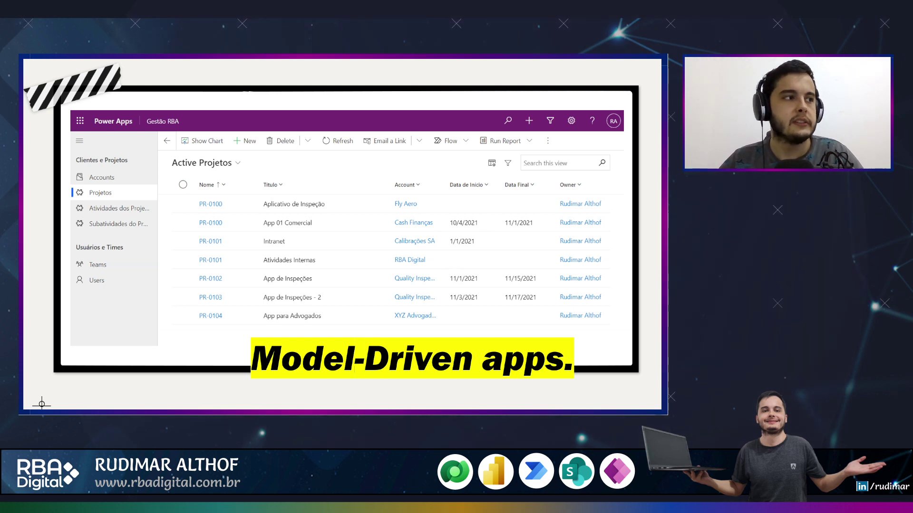
- Switch to the browser, view Active Projetos in the Gestão RBA app, and open the Projetos canvas app's Clientes screen
key("alt+Tab")
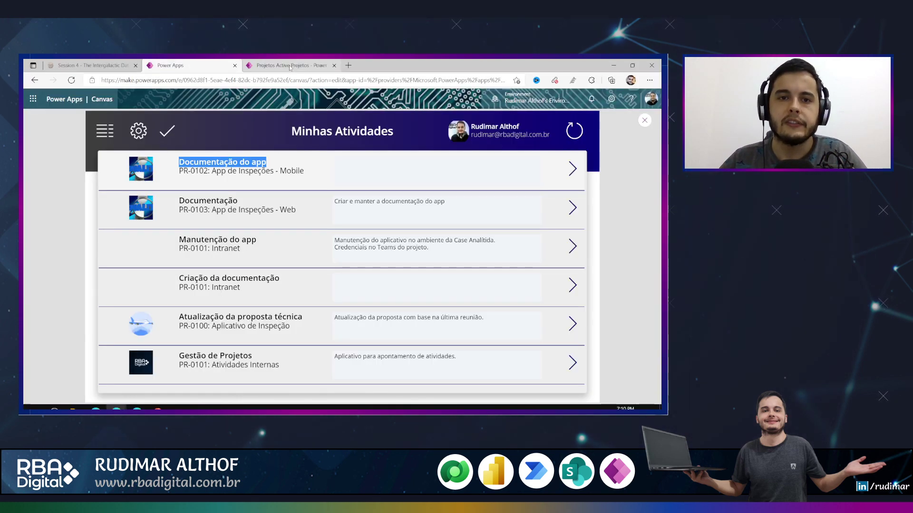
left_click(290, 67)
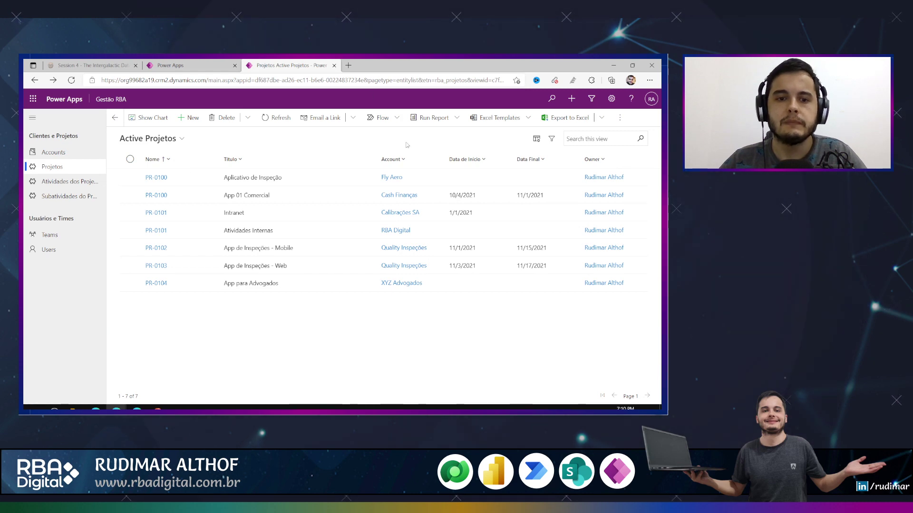
left_click(190, 66)
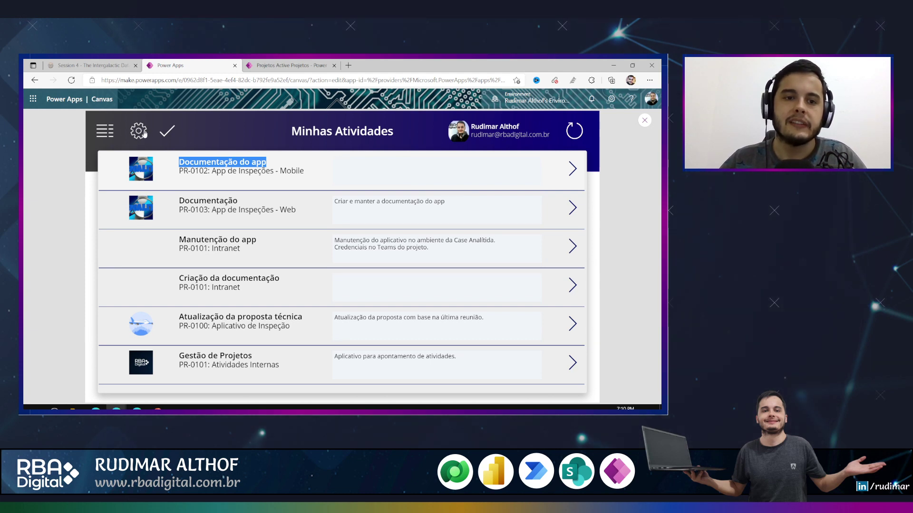
left_click(167, 132)
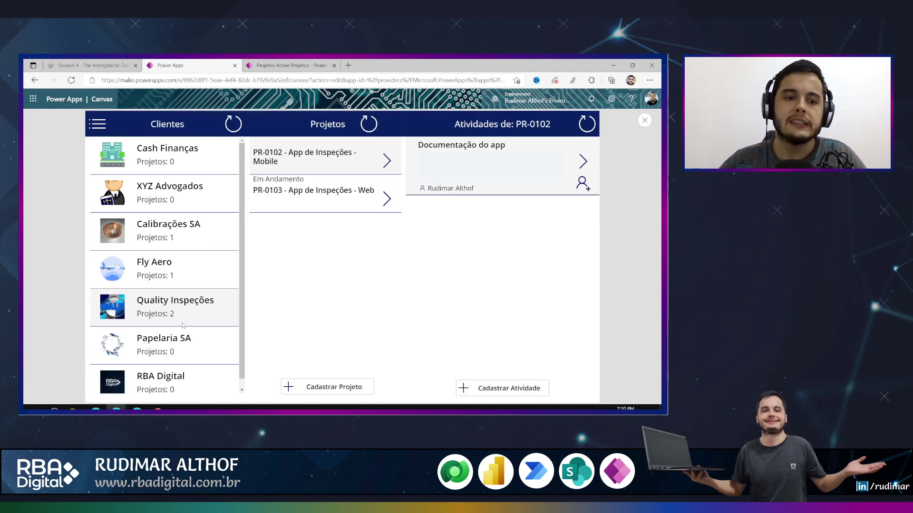
scroll(128, 190, "up", 1)
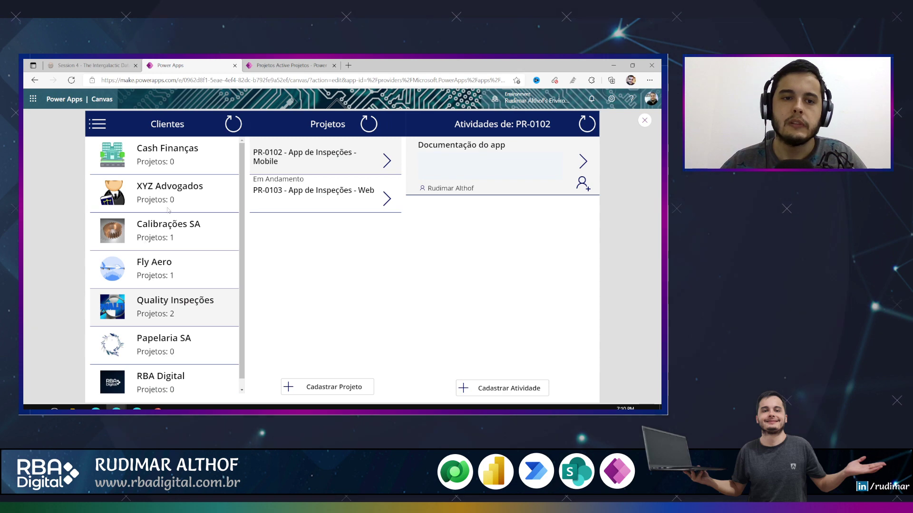
- Return to the Gestão RBA model-driven app and open its Accounts list
left_click(288, 66)
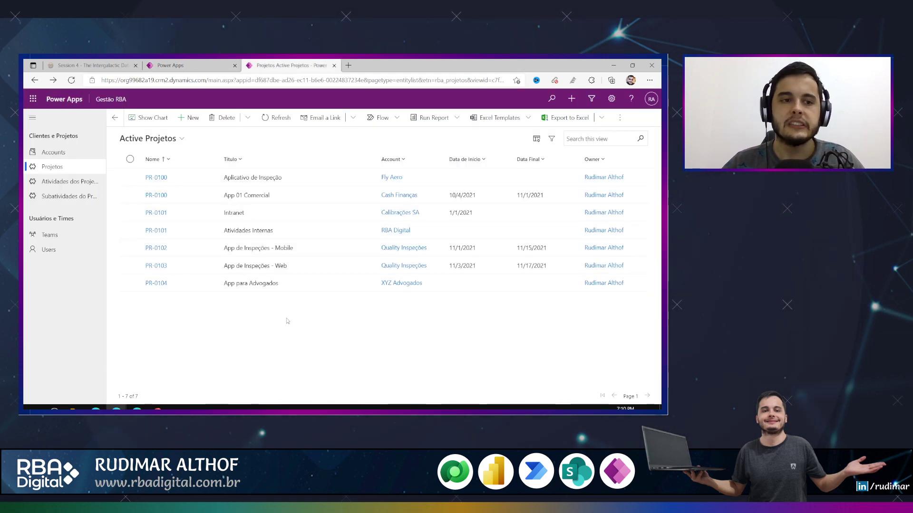
left_click(52, 154)
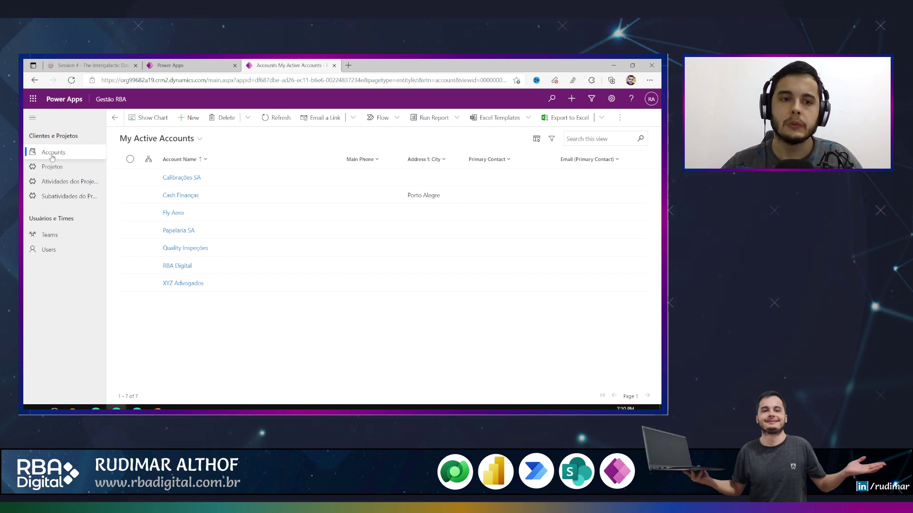
- Create an account named Padaria do Pedro in the Gestão RBA app and save it
left_click(190, 118)
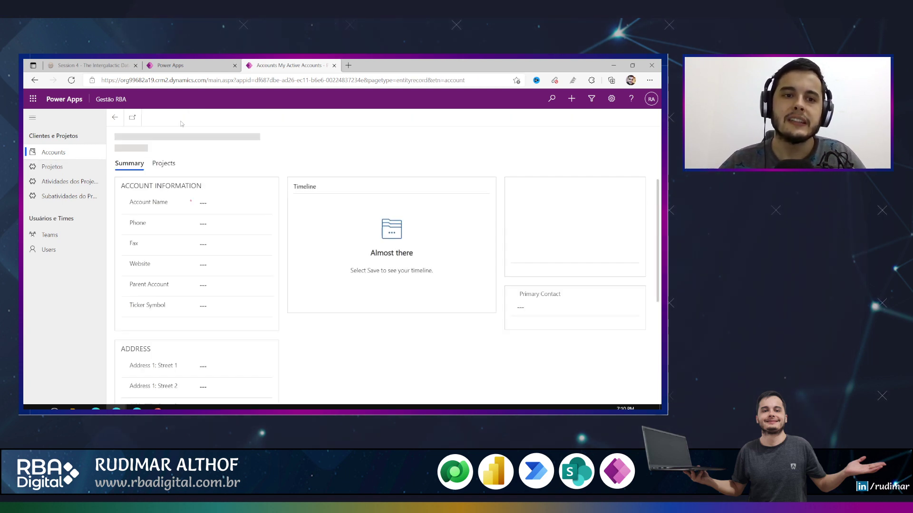
left_click(213, 205)
type("Pa")
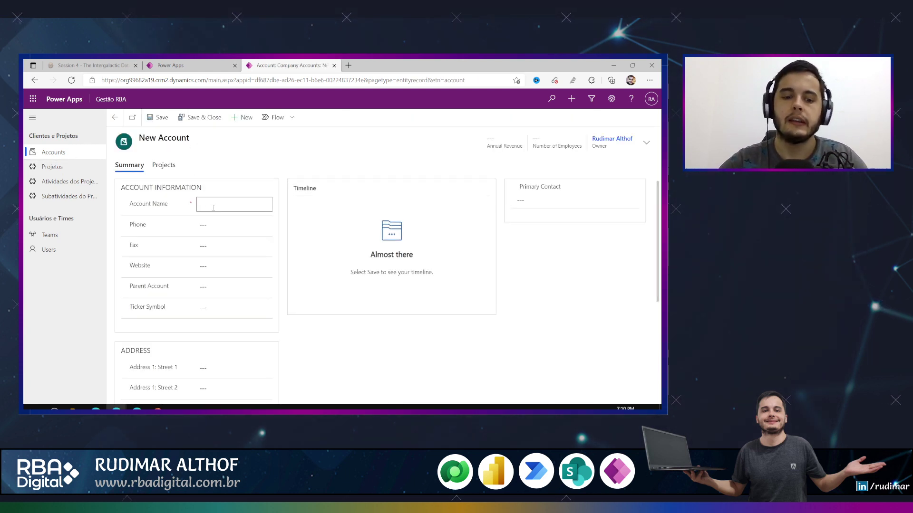
type("daria do Pedro")
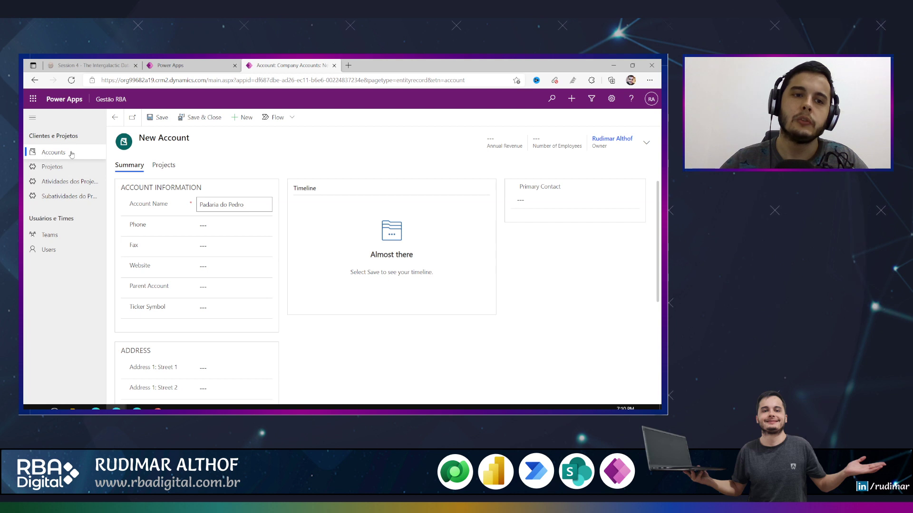
left_click(200, 117)
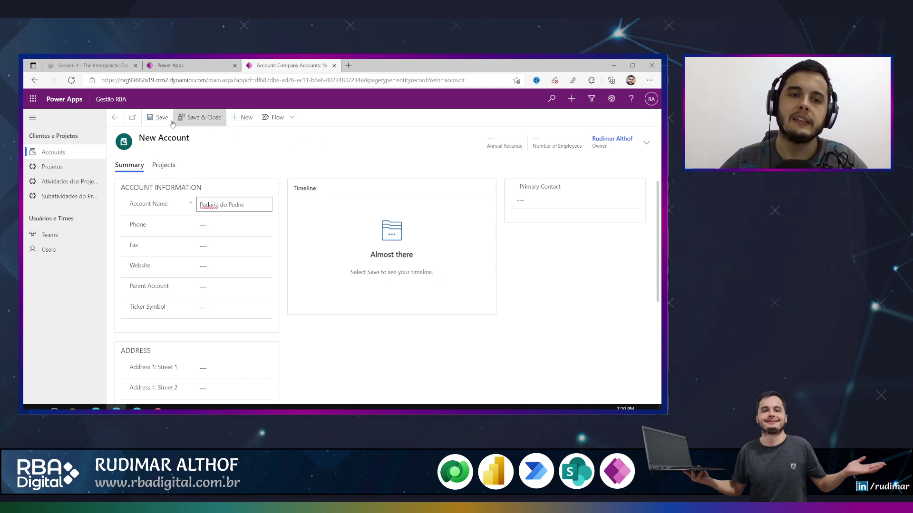
- Switch to the Projetos canvas app, refresh the Clientes list and select Padaria do Pedro
left_click(195, 63)
left_click(233, 124)
scroll(168, 353, "down", 1)
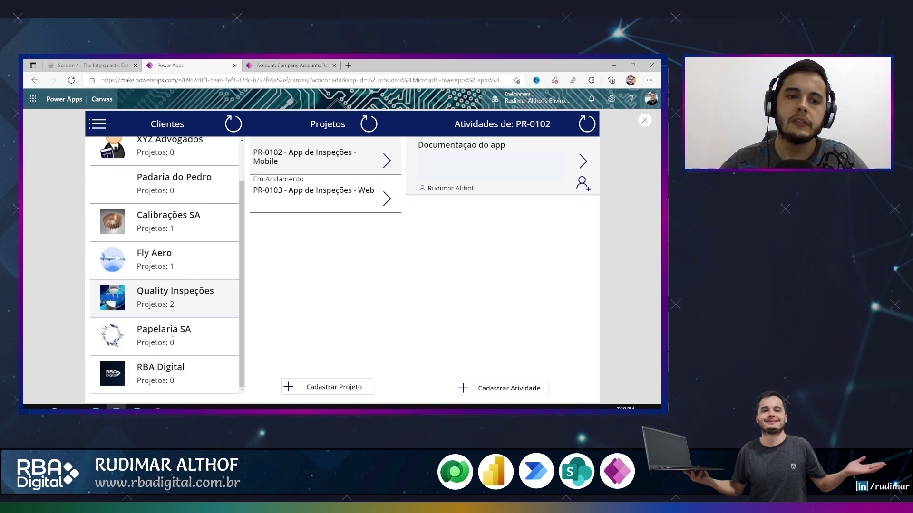
scroll(168, 352, "up", 1)
left_click(125, 223)
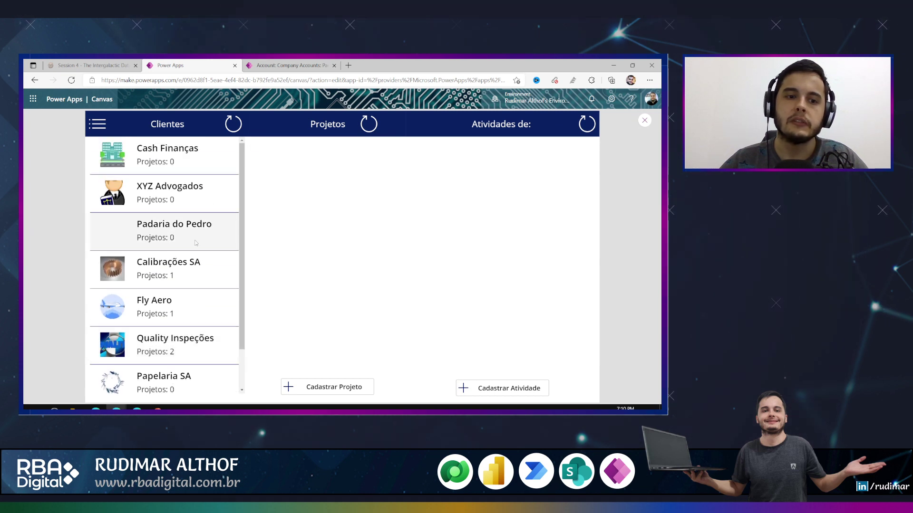
- Set the Padaria do Pedro account image to bgcircle from the Canal folder on DATA (D:), and refresh the canvas app's Clientes list
left_click(285, 65)
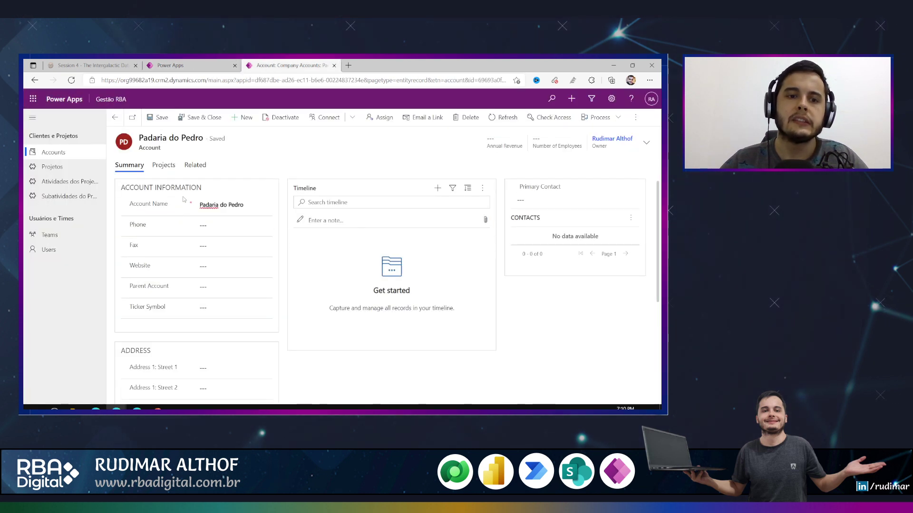
left_click(124, 142)
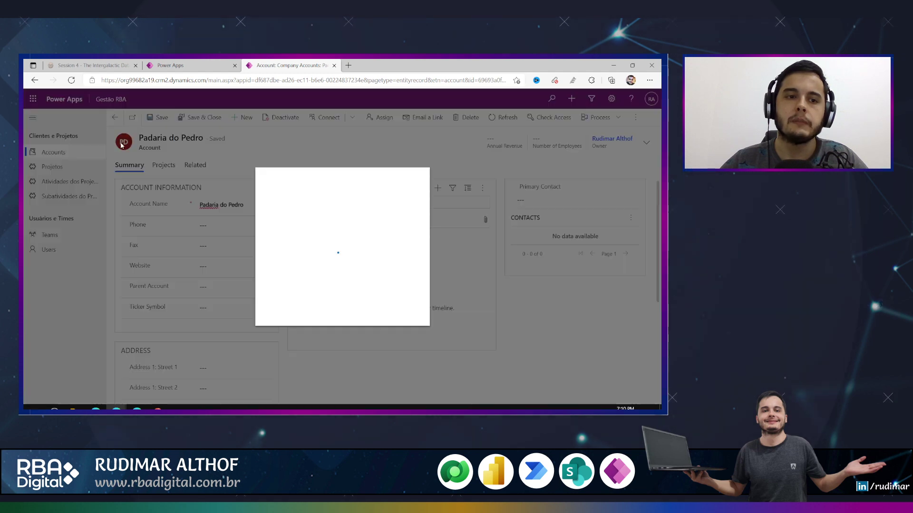
left_click(410, 313)
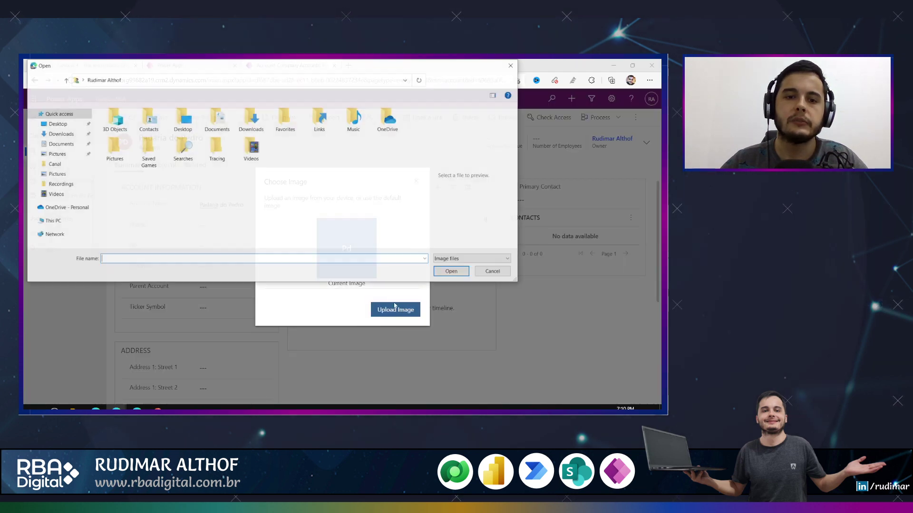
scroll(67, 176, "down", 2)
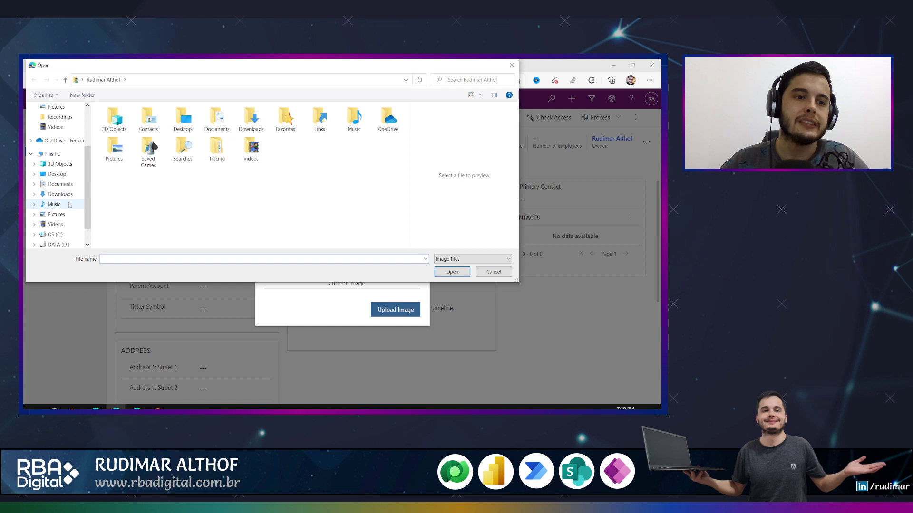
left_click(58, 245)
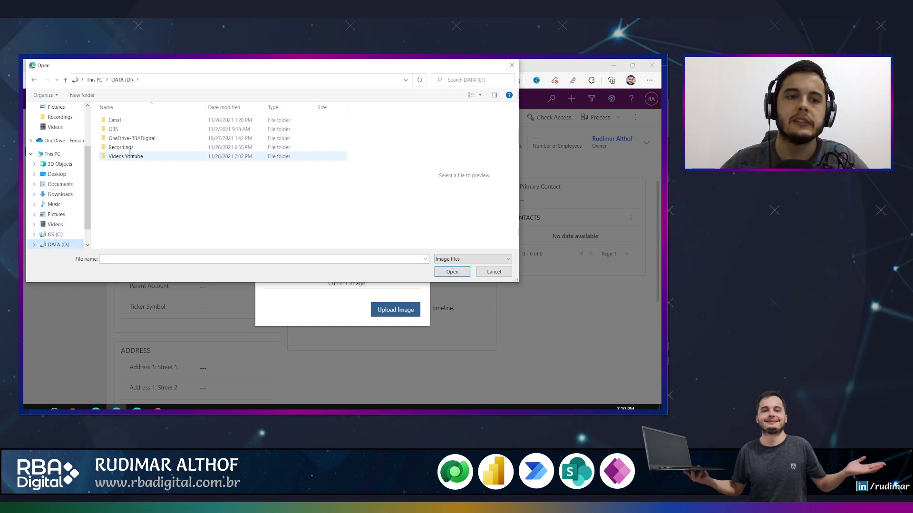
double_click(119, 120)
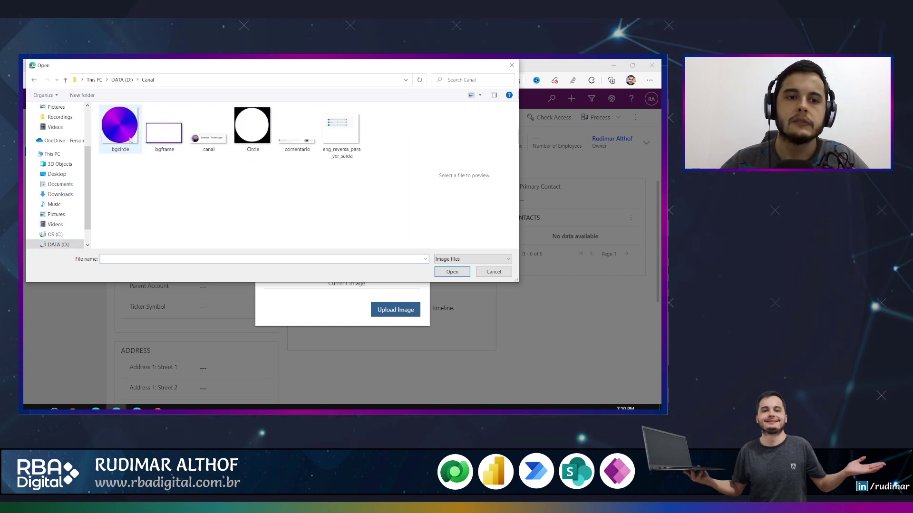
double_click(124, 132)
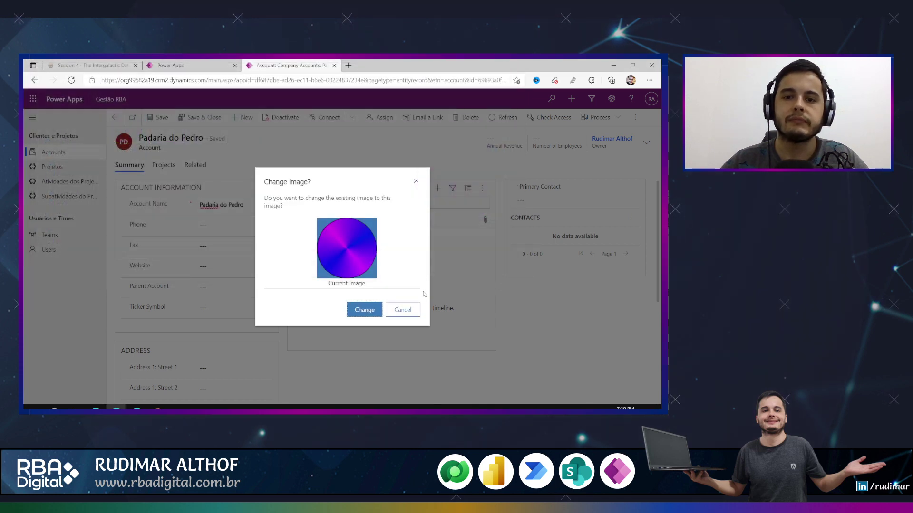
left_click(372, 312)
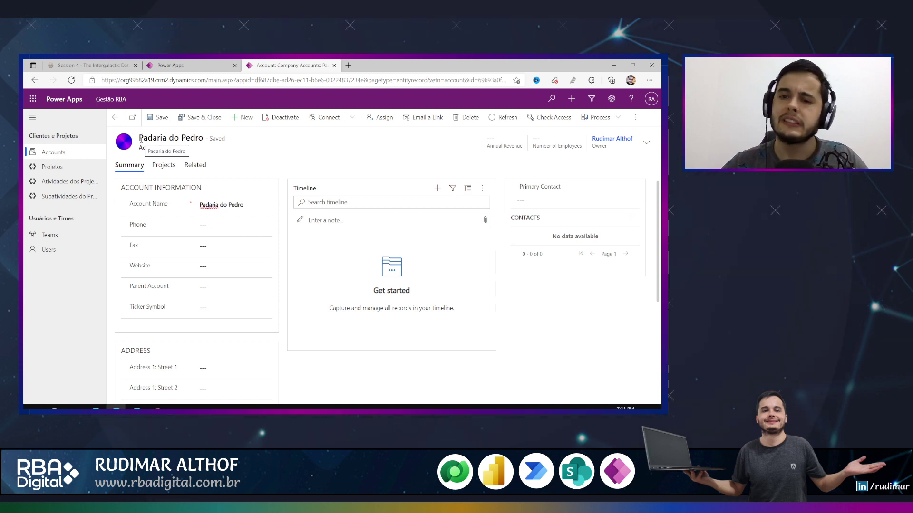
left_click(192, 64)
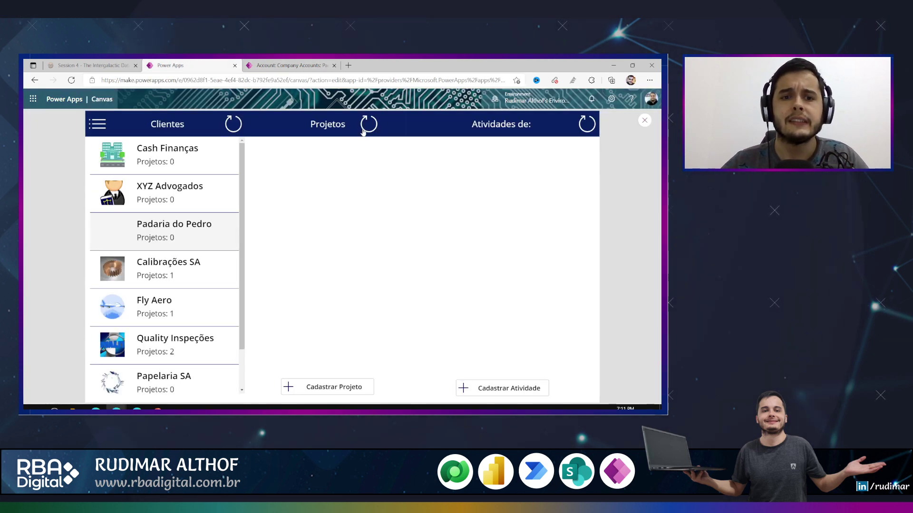
left_click(233, 124)
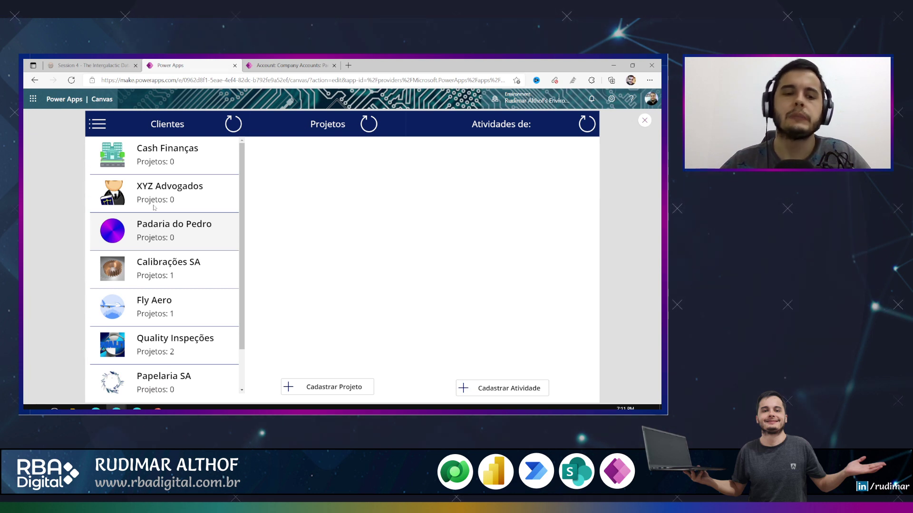
- Add a project titled Controle de Vendas with Status Atual Planejamento to the Padaria do Pedro account in Gestão RBA and save it
key("ctrl+Tab")
left_click(157, 167)
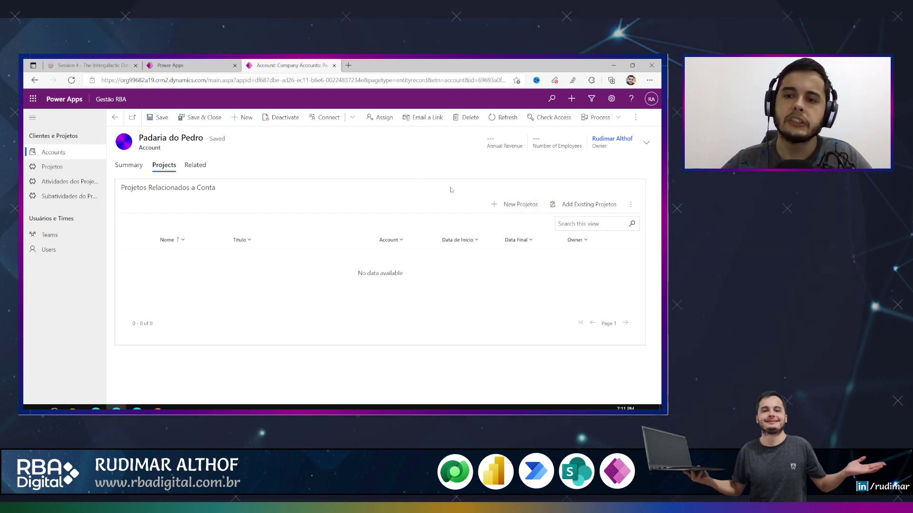
left_click(517, 204)
left_click(293, 209)
type("Controle de Vends")
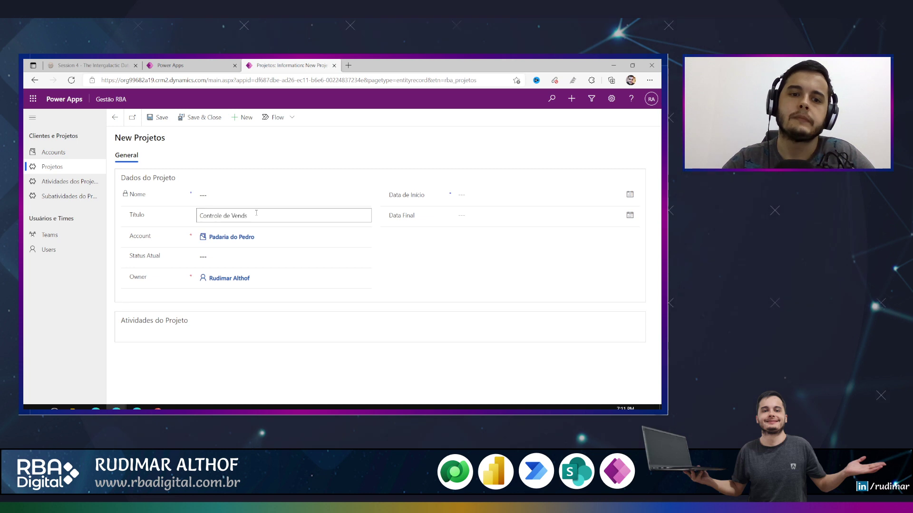
left_click(242, 261)
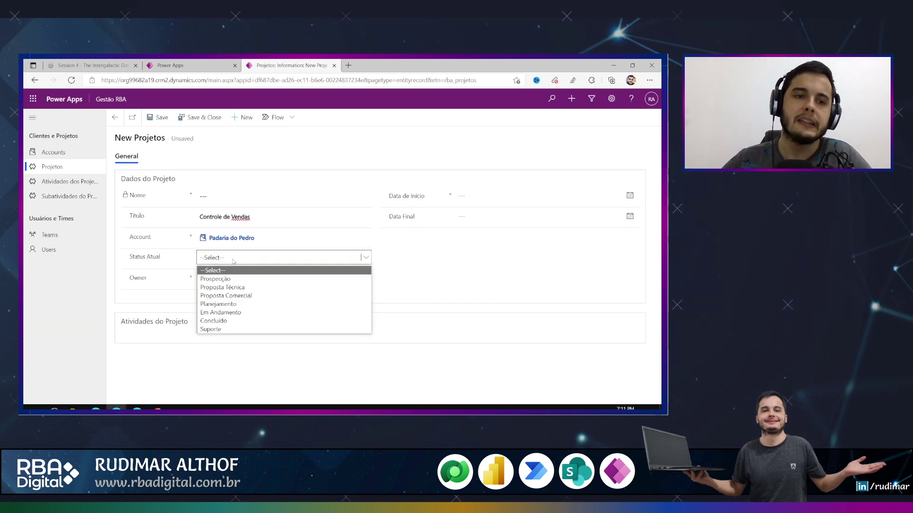
left_click(245, 304)
left_click(272, 304)
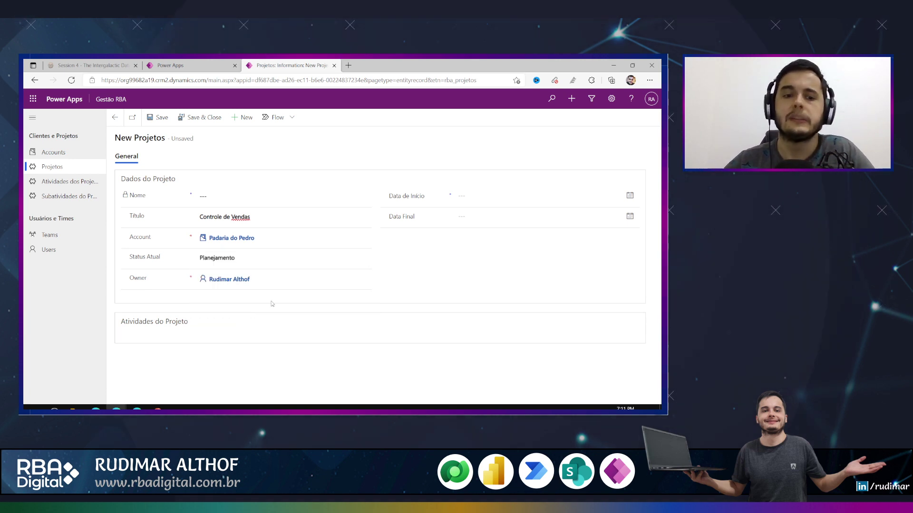
left_click(200, 117)
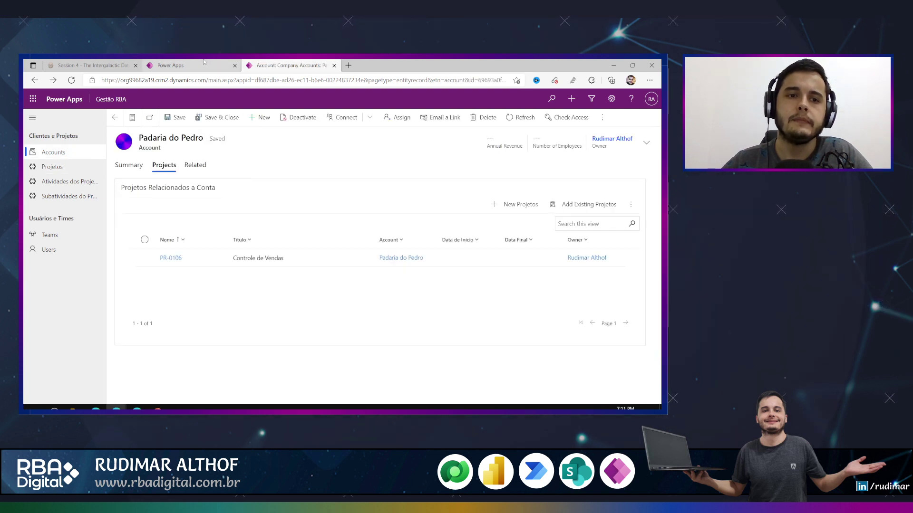
- Refresh the Projetos list in the canvas app and check Padaria do Pedro's project count and the Controle de Vendas entry
left_click(181, 65)
left_click(369, 125)
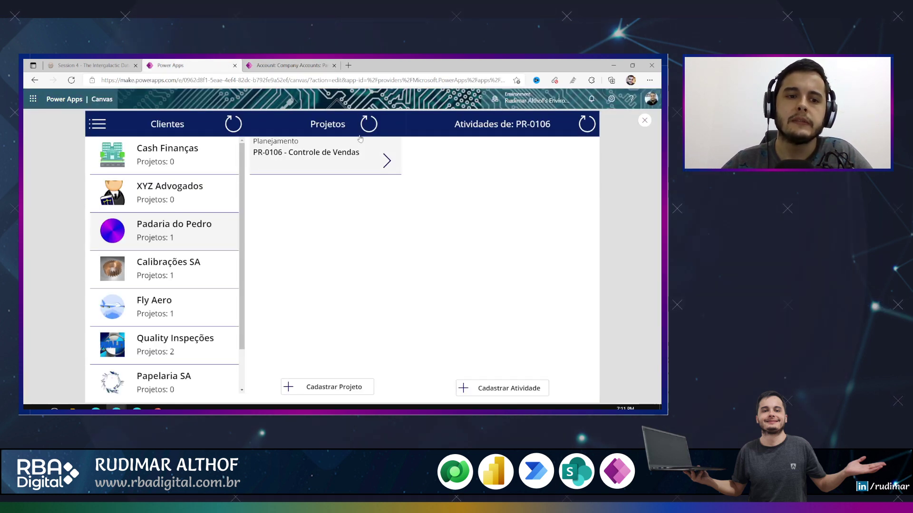
double_click(179, 240)
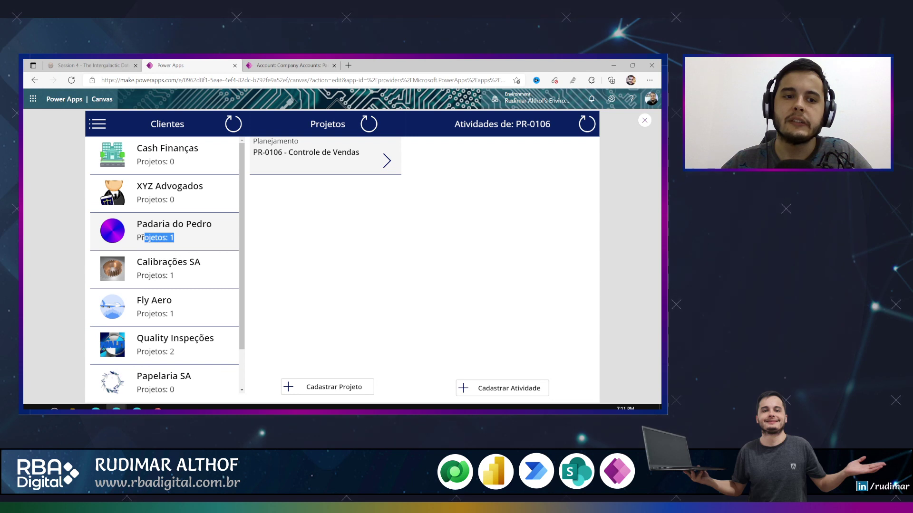
left_click_drag(304, 151, 309, 152)
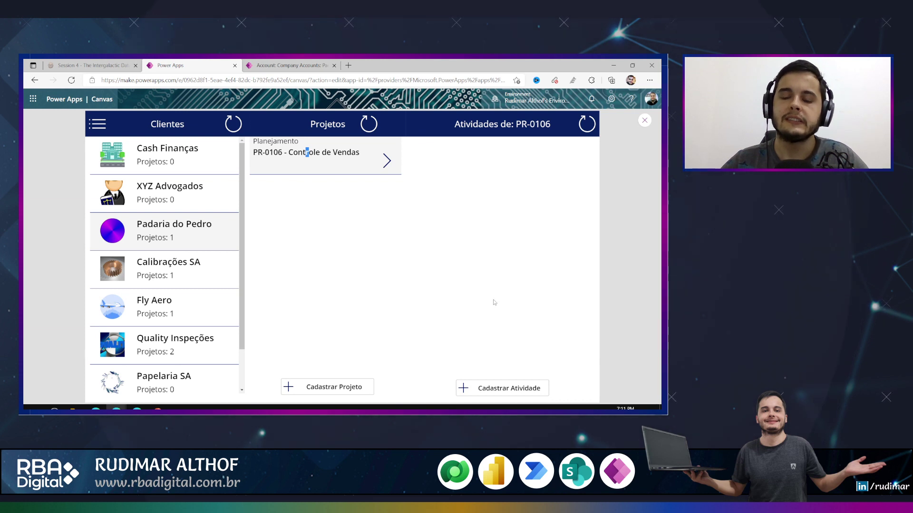
- Register the activity Criação da documentação for the Controle de Vendas project, with the description Documentar os passos do app no Miro
left_click(502, 390)
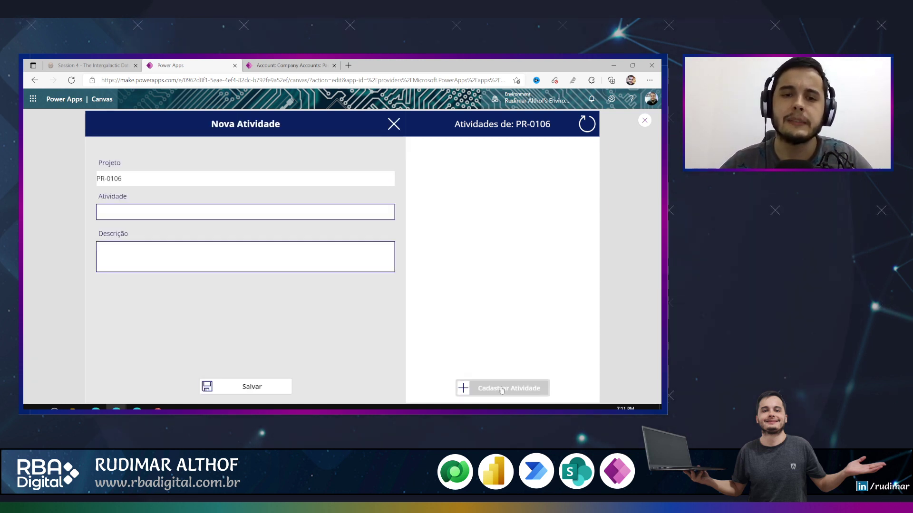
left_click(169, 211)
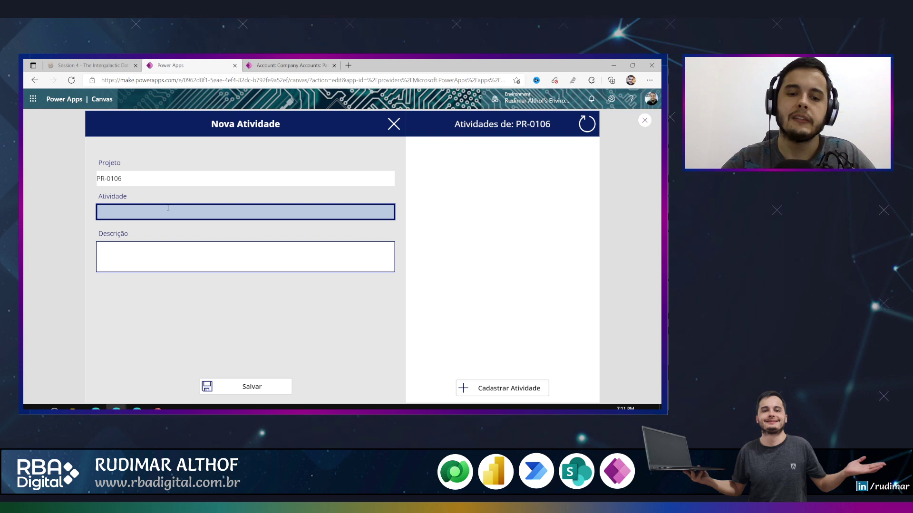
type("Criação da")
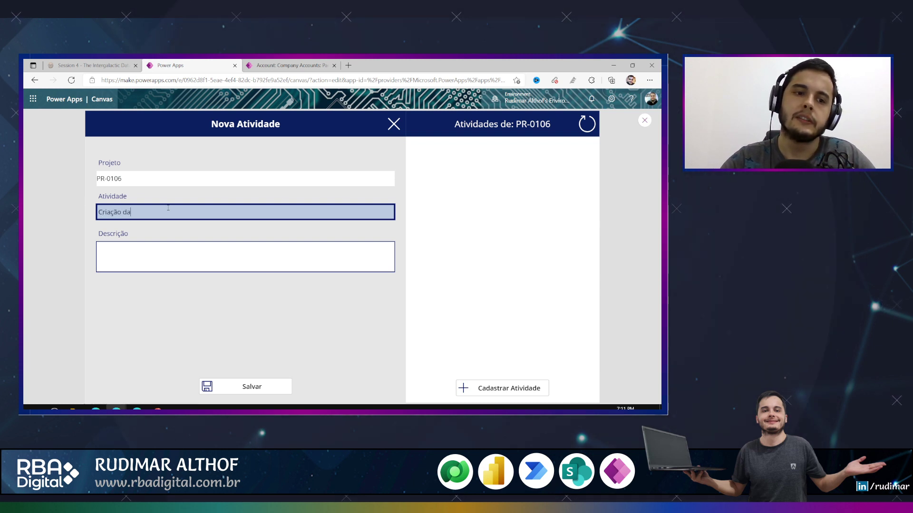
type(" documentação")
left_click(214, 257)
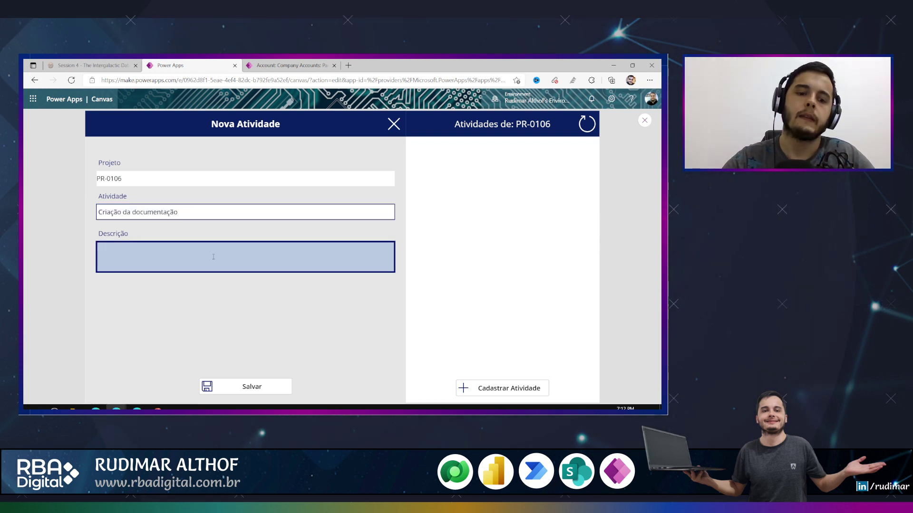
type("Documentar os passos do app no Miro")
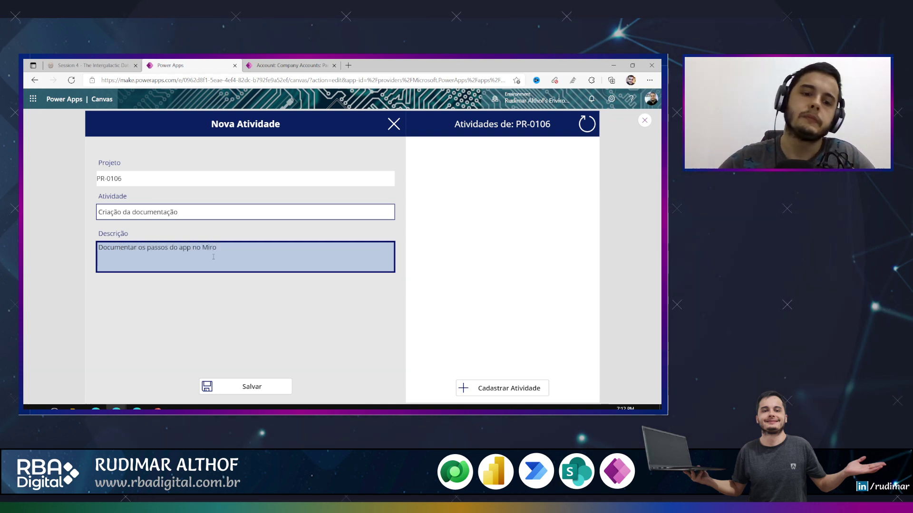
left_click(252, 387)
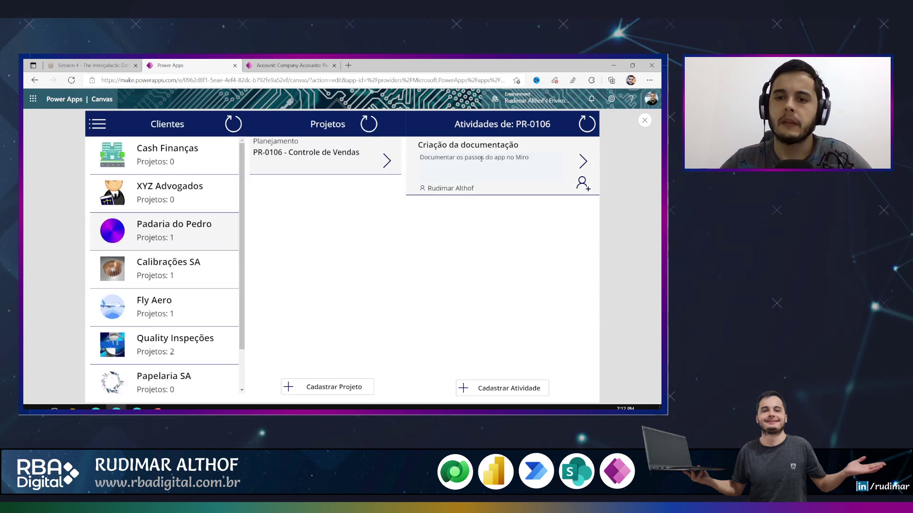
- Review the Criação da documentação activity's description, owner and details screen, and return to the activities list
left_click_drag(465, 157, 469, 158)
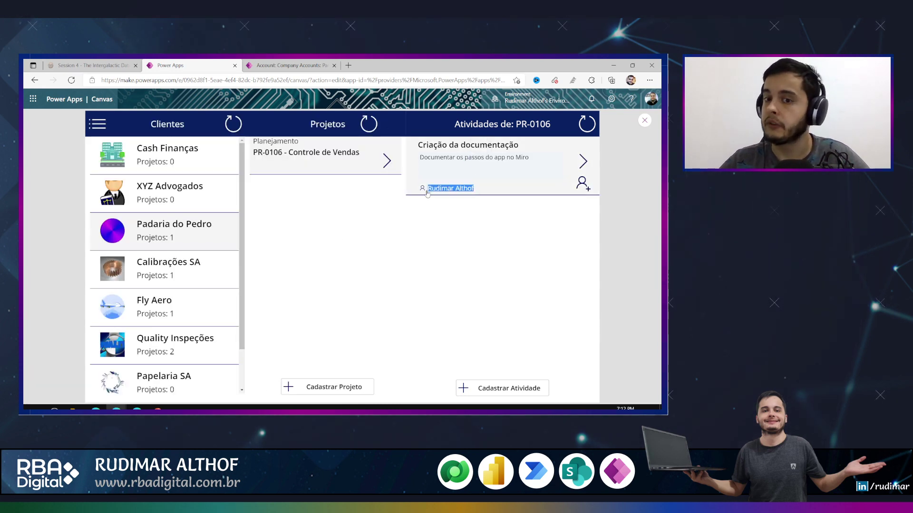
left_click(582, 163)
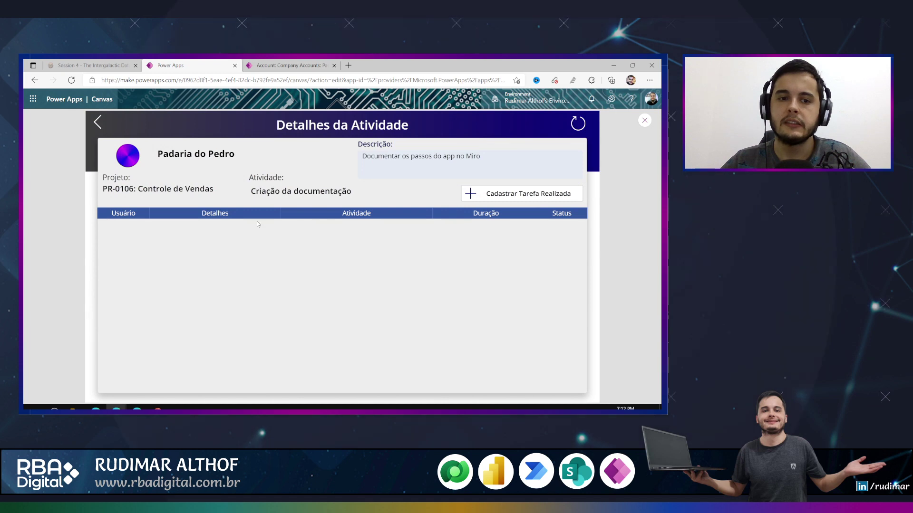
left_click(98, 123)
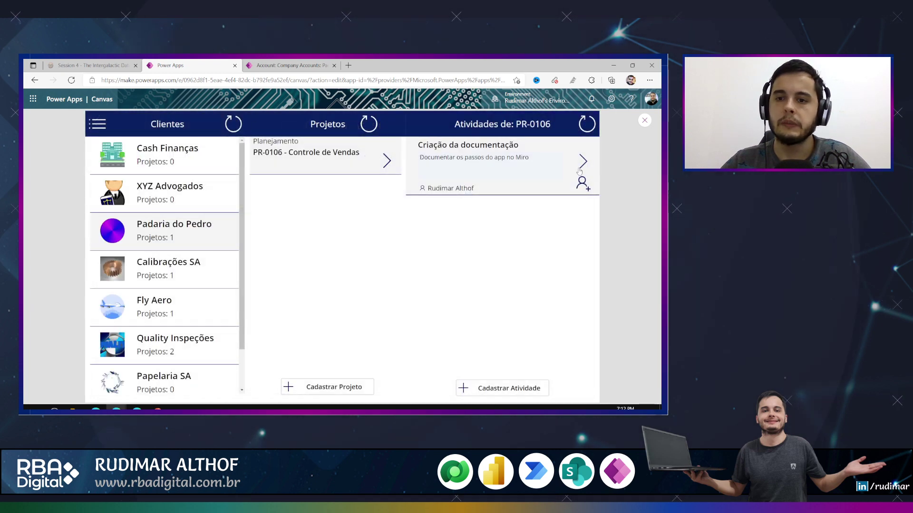
- Review the teams and users available as new owner of the Criação da documentação activity, then close the owner selection
left_click(583, 185)
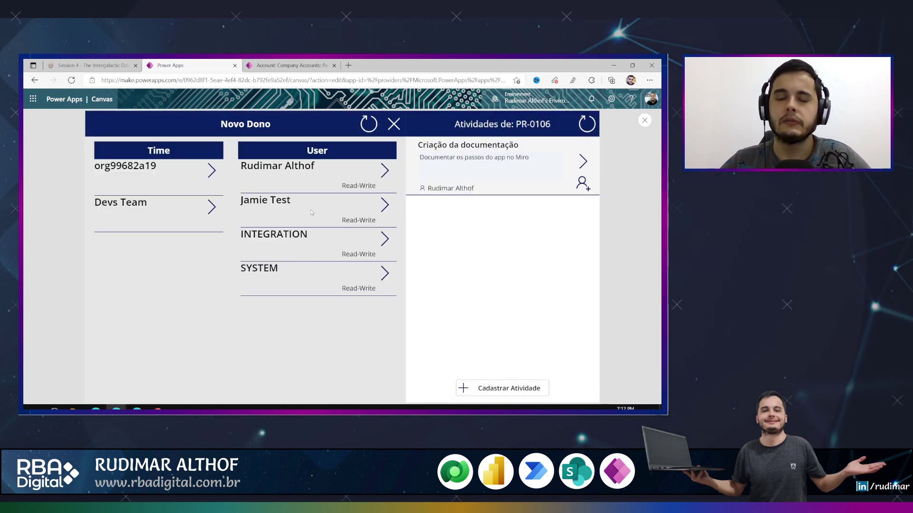
left_click_drag(292, 201, 243, 201)
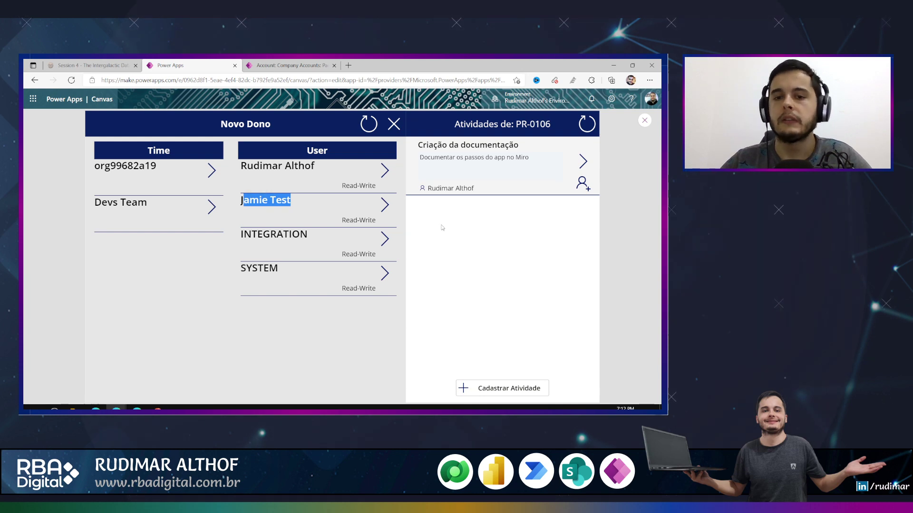
left_click(393, 125)
- Find Criação da documentação for Controle de Vendas in Minhas Atividades and view its activity details
left_click(97, 125)
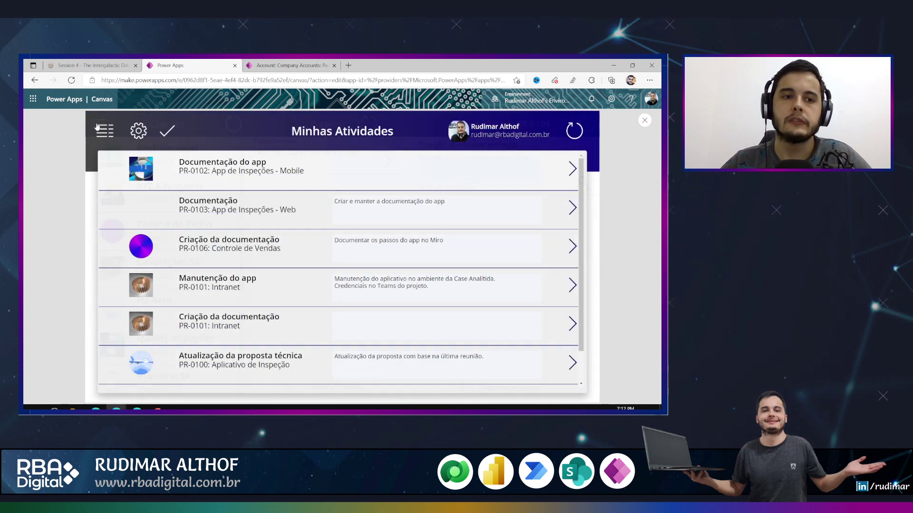
scroll(264, 289, "down", 1)
scroll(264, 289, "up", 1)
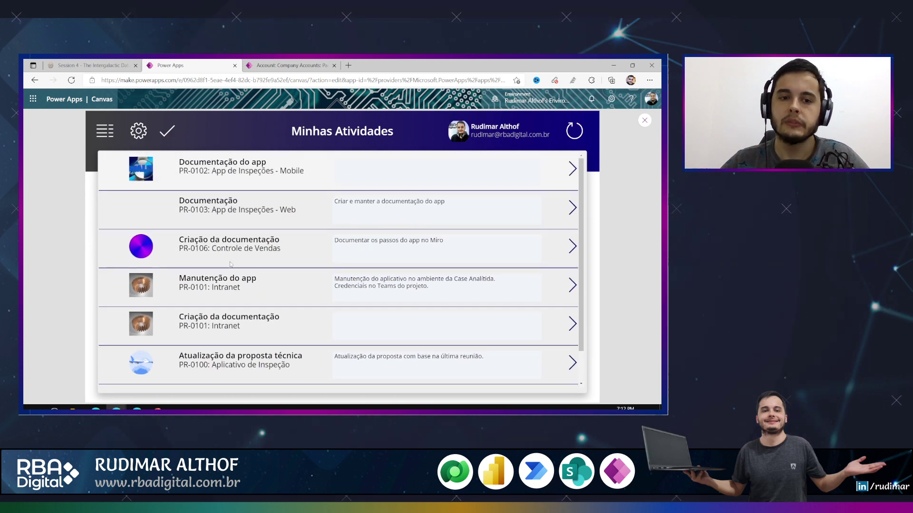
left_click_drag(179, 240, 447, 243)
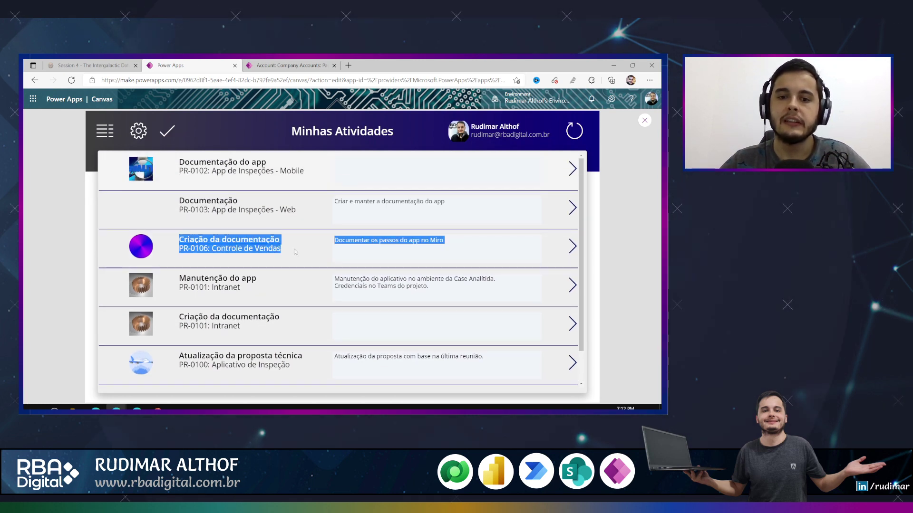
left_click(577, 252)
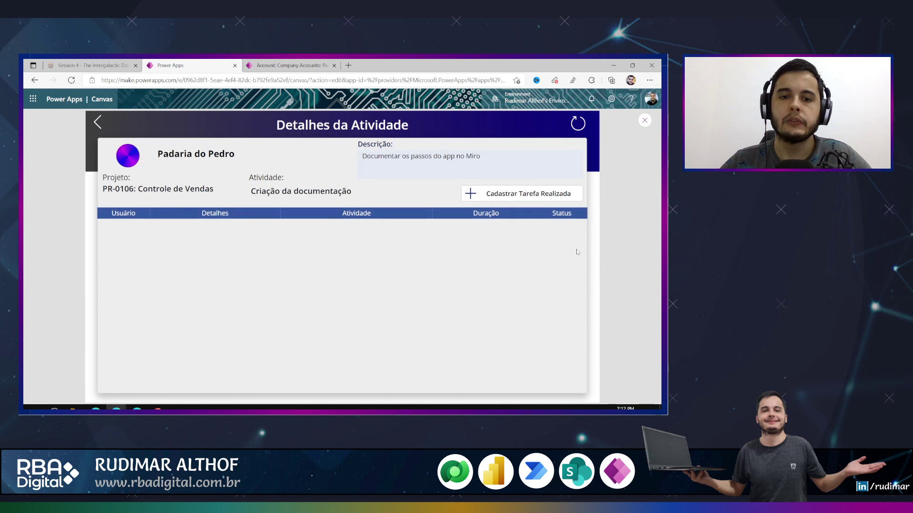
- Look at the blank New Projetos form and its Account field in Gestão RBA, then leave it for the accounts list
left_click(278, 66)
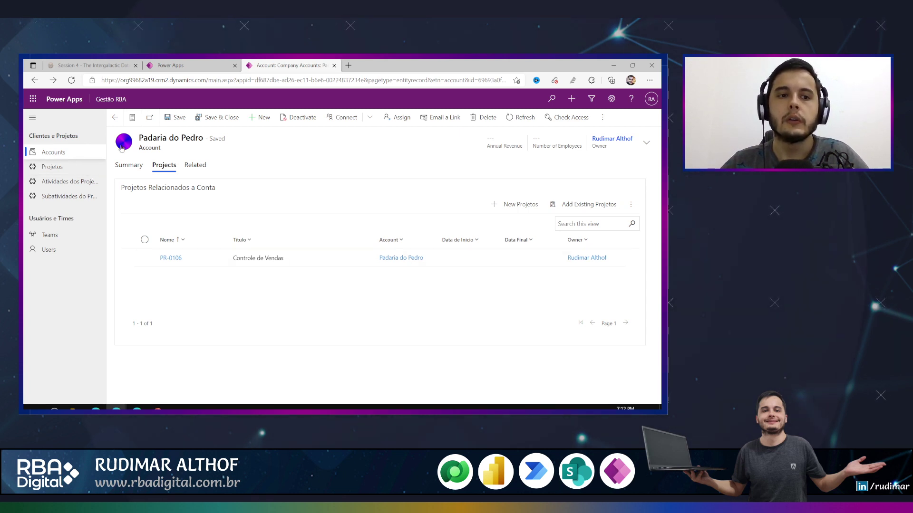
left_click(49, 166)
left_click(190, 118)
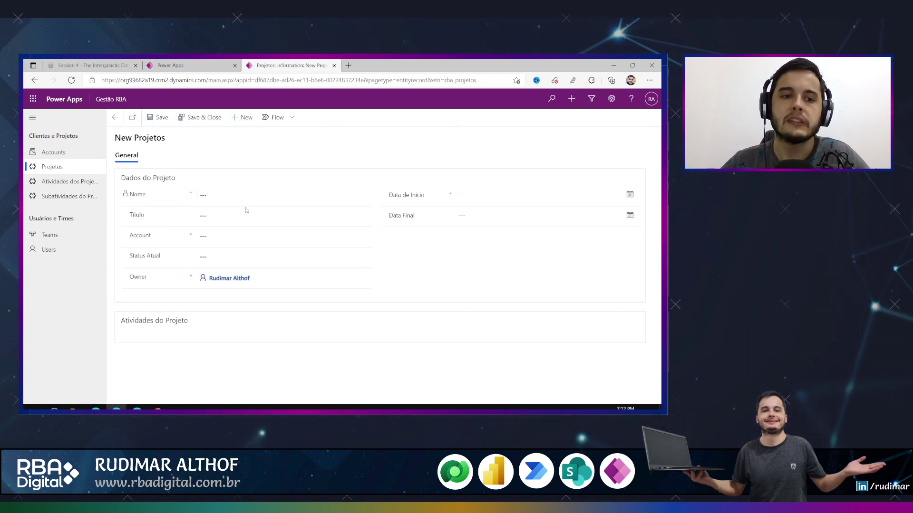
left_click(214, 237)
left_click(114, 118)
left_click(72, 153)
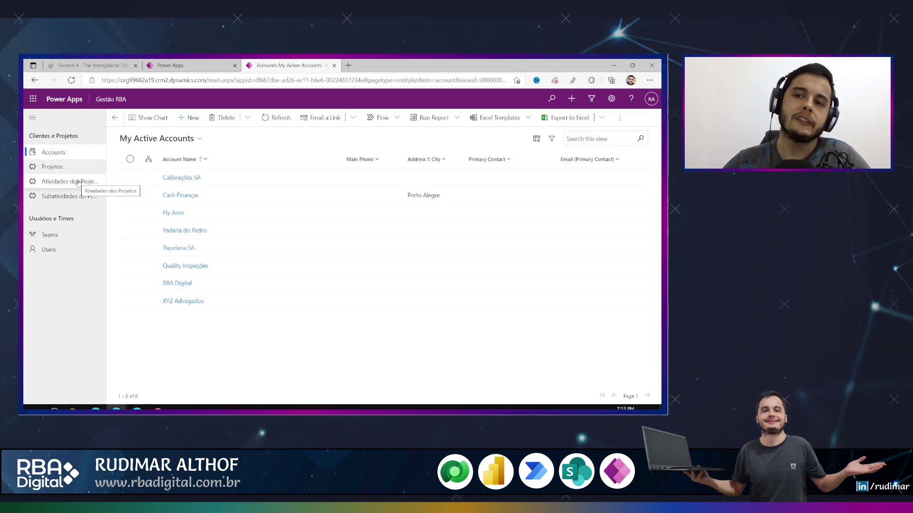
- Show the All Atividades dos Projetos view and widen its Total trabalhado na atividade column
left_click(82, 182)
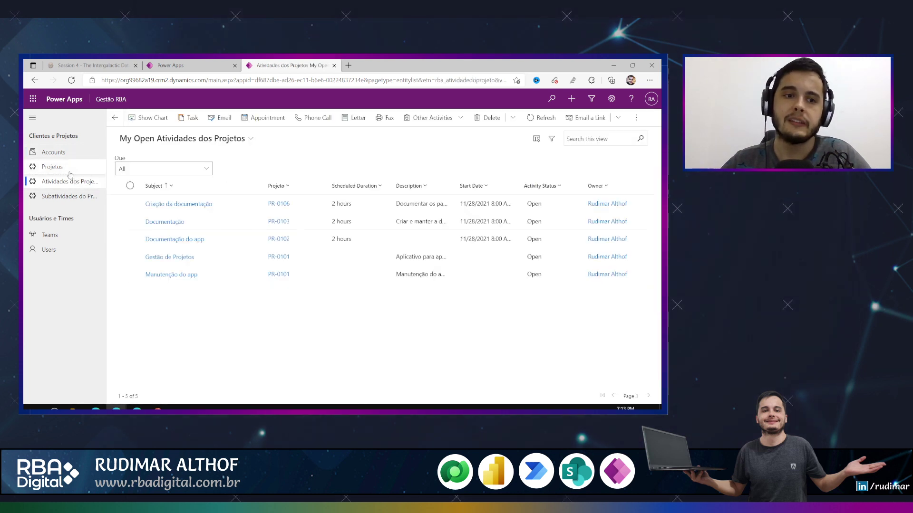
left_click(218, 142)
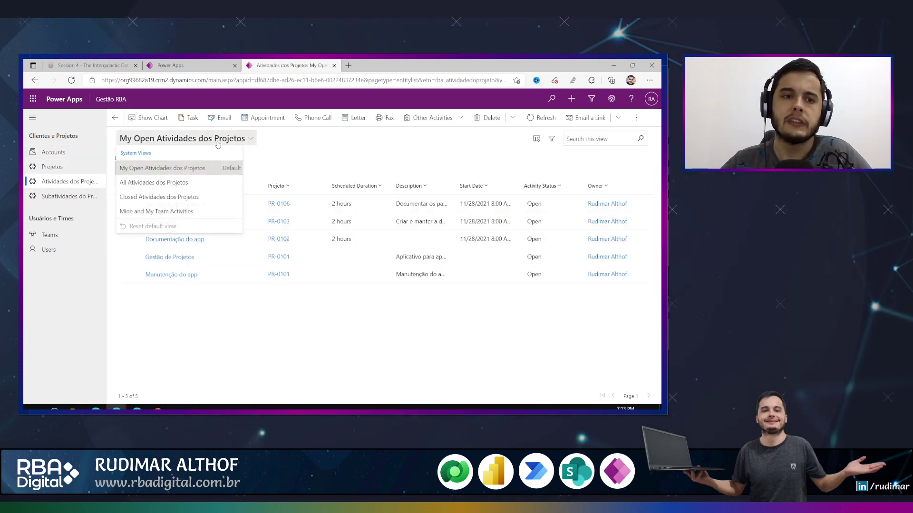
left_click(160, 183)
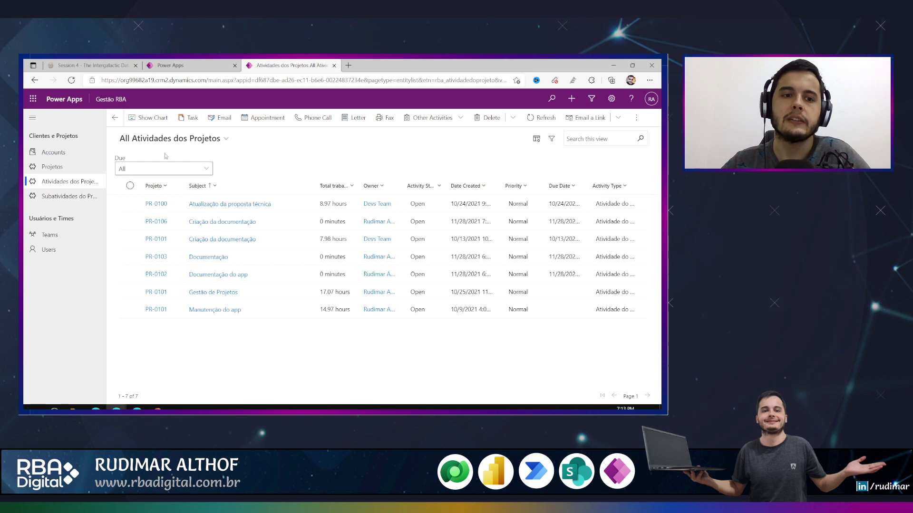
left_click(171, 139)
left_click(164, 182)
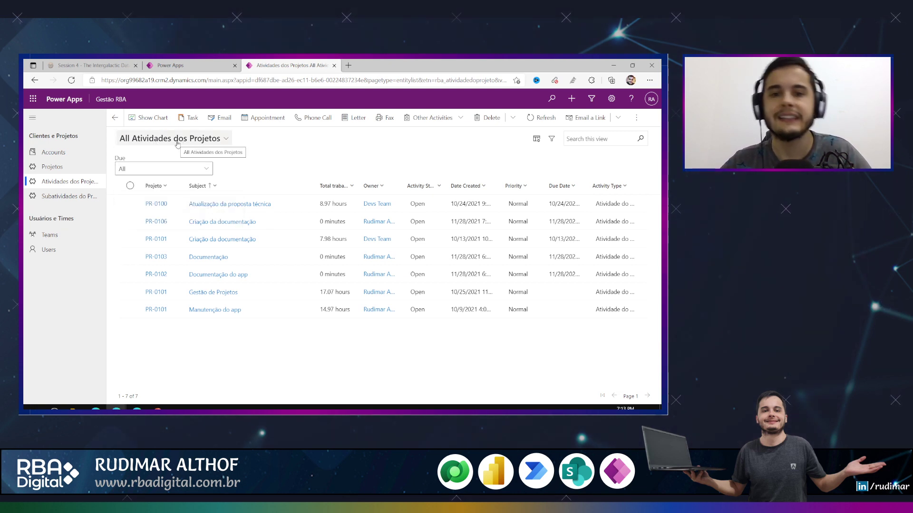
left_click_drag(358, 184, 418, 184)
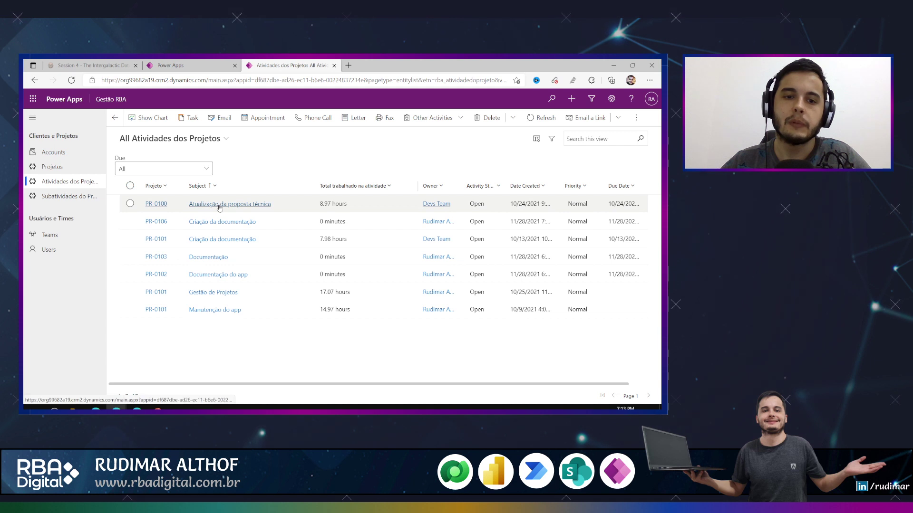
- Open the Atualização da proposta técnica activity and examine its total hours worked and completed subactivities
left_click(327, 206)
left_click(229, 204)
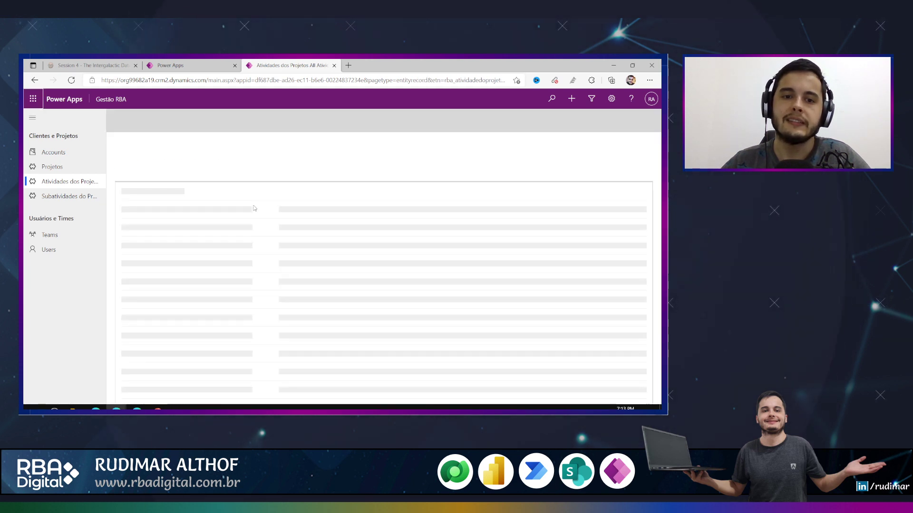
left_click(156, 168)
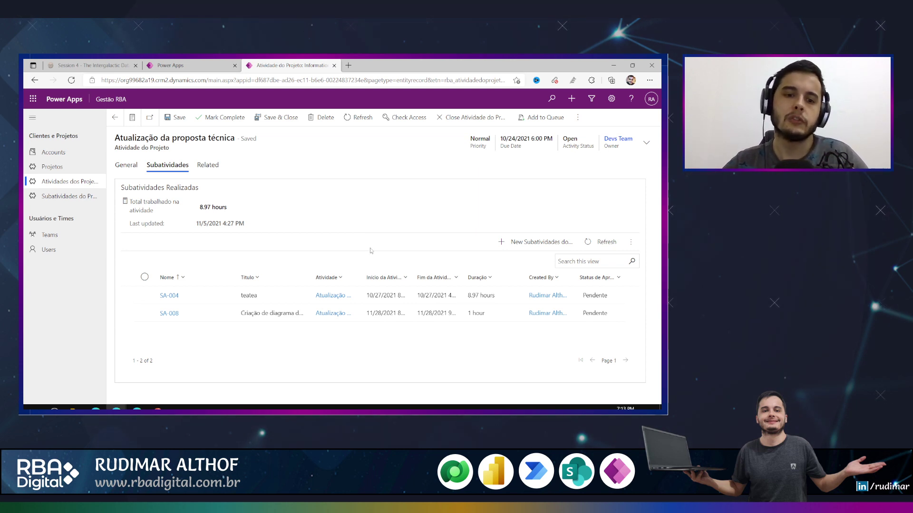
- Return to the My Active Accounts list and view the Active Projetos list
left_click(52, 152)
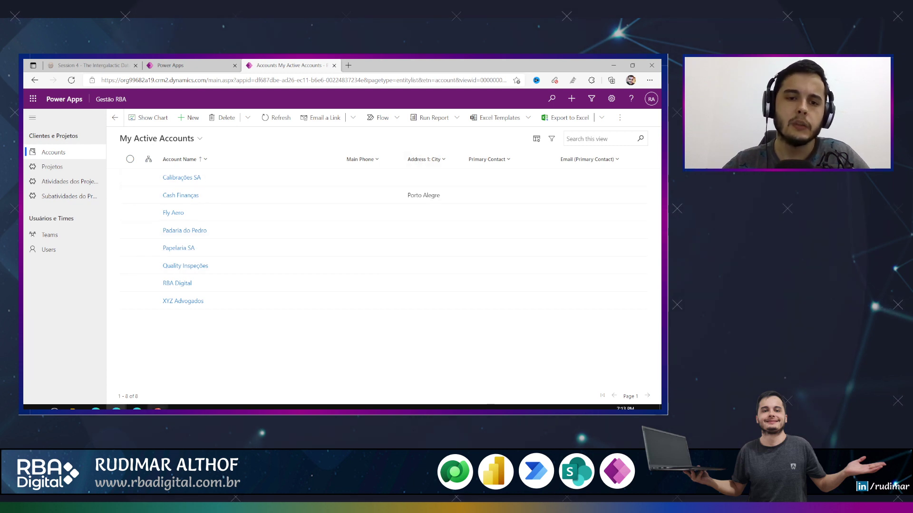
mouse_move(157, 409)
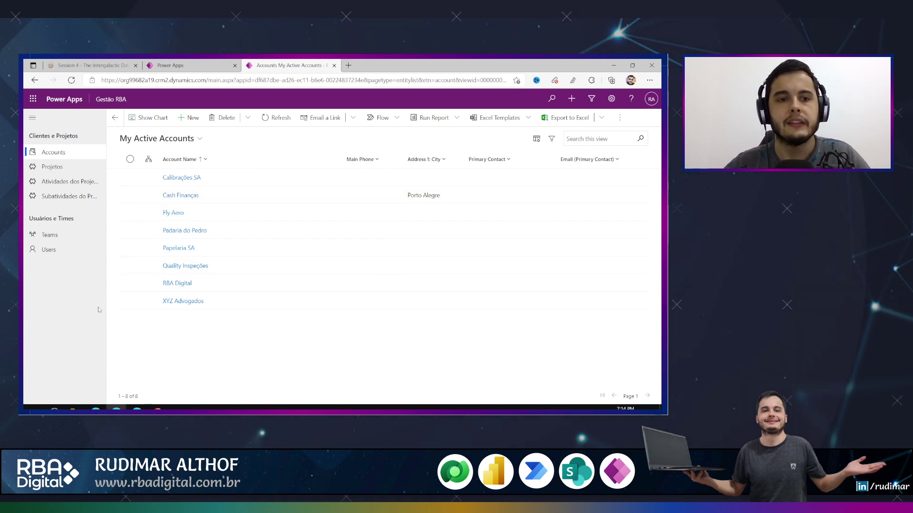
left_click(52, 166)
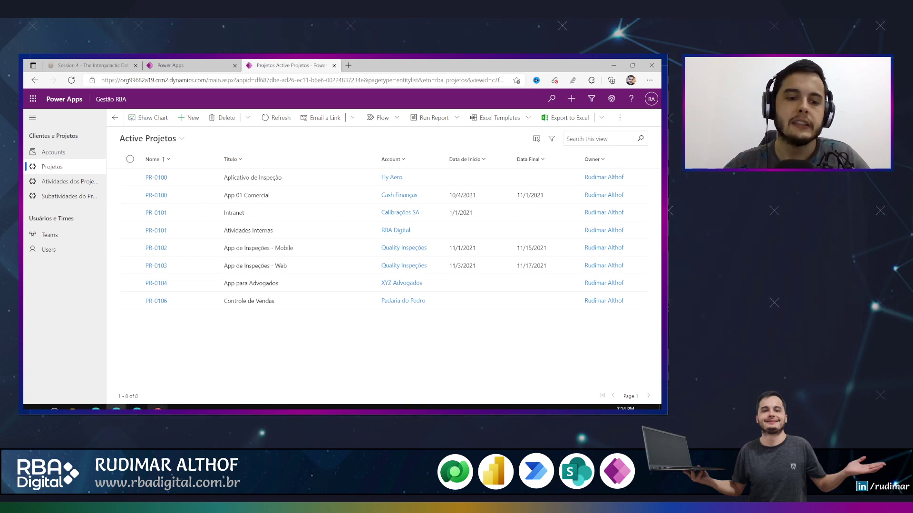
- Switch to PowerPoint, advance the slide show to the "Como criar um DATAVERSE pra chamar de meu?" diagram, and end the show
left_click(171, 376)
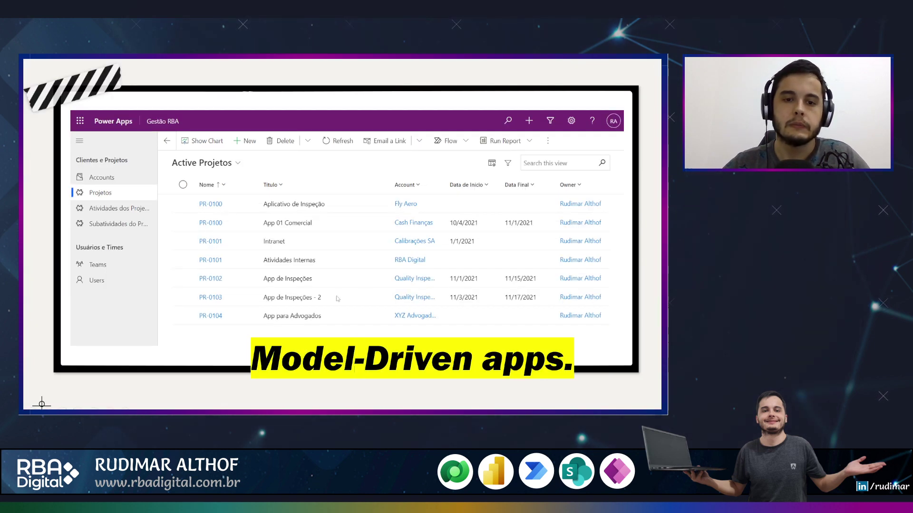
left_click(569, 339)
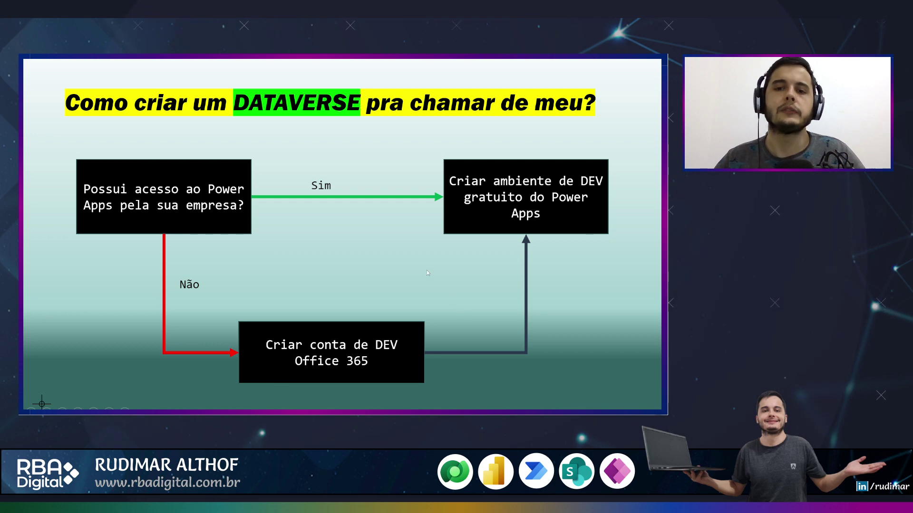
key("Escape")
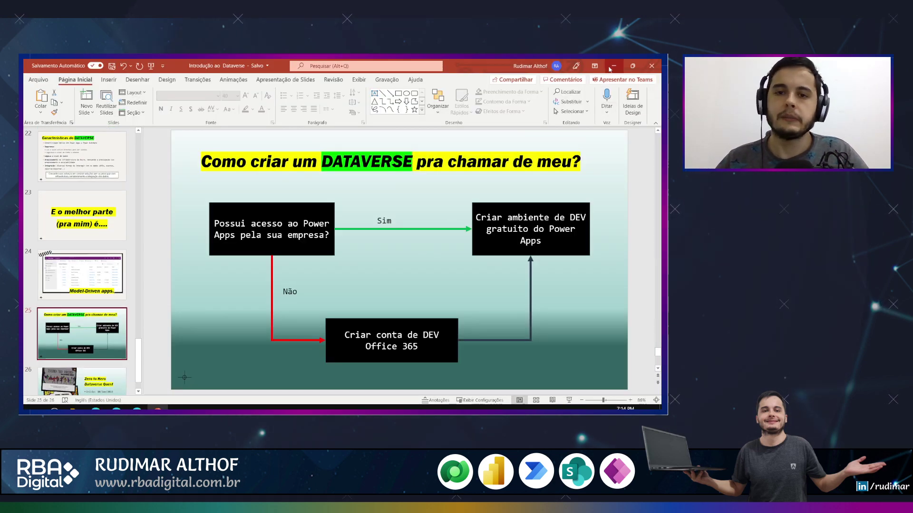
- Switch back to the browser and compare the canvas app's activity details screen with the Active Projetos list in Gestão RBA
key("alt+Tab")
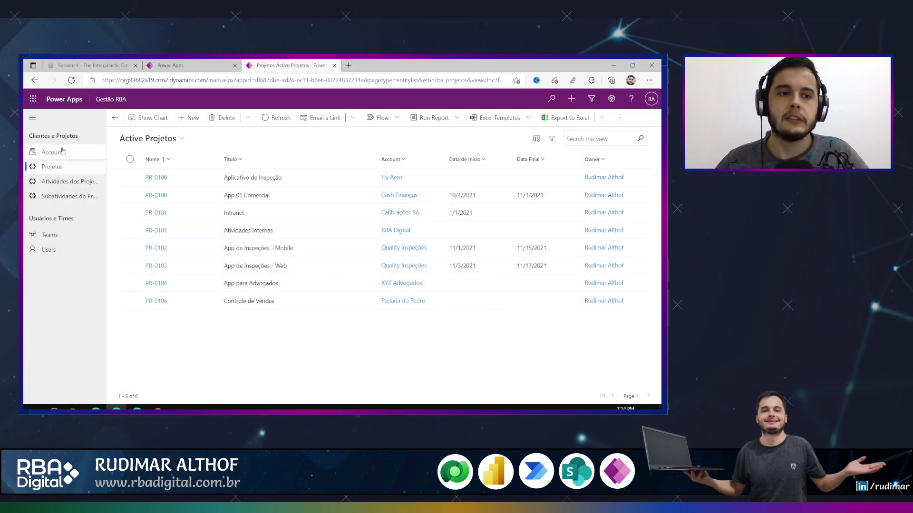
left_click(200, 69)
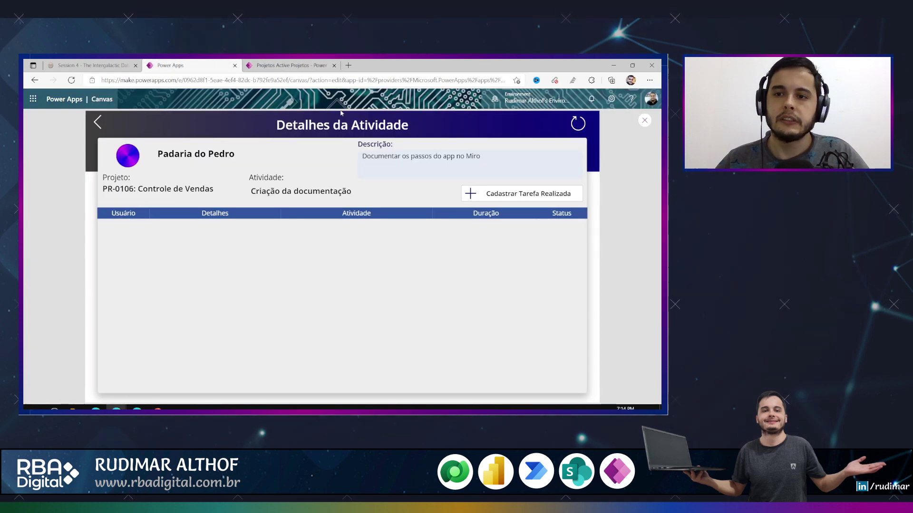
left_click(291, 65)
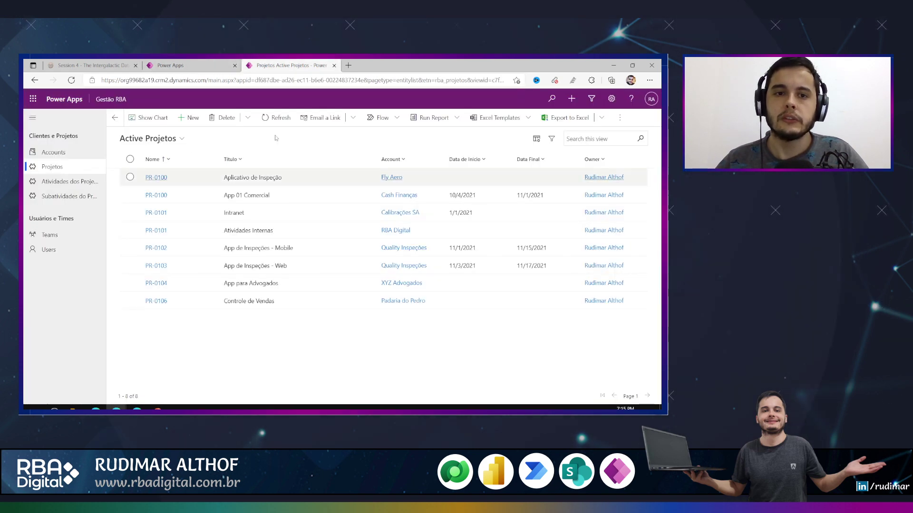
left_click(200, 63)
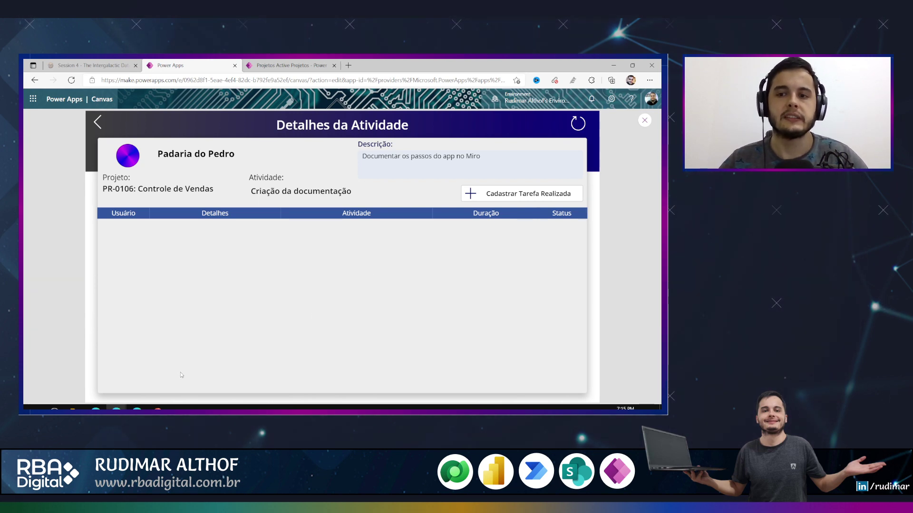
- Switch to the Power Apps window for rbatreinamentos (default), check its available environments and apps, and go to its home page
key("alt+Tab")
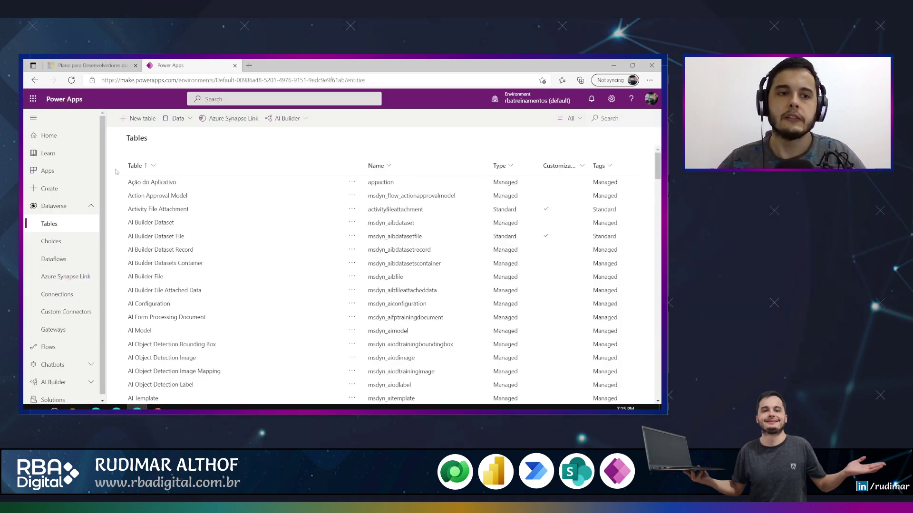
left_click(532, 99)
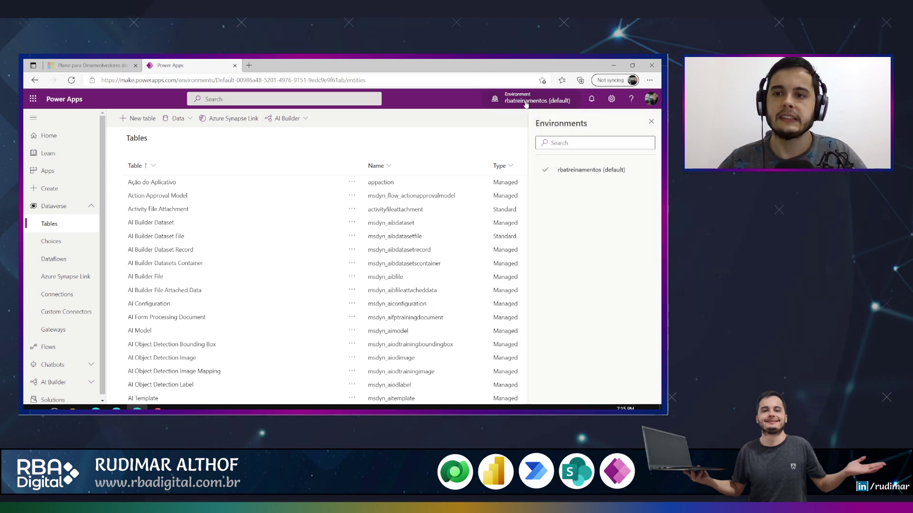
left_click(69, 173)
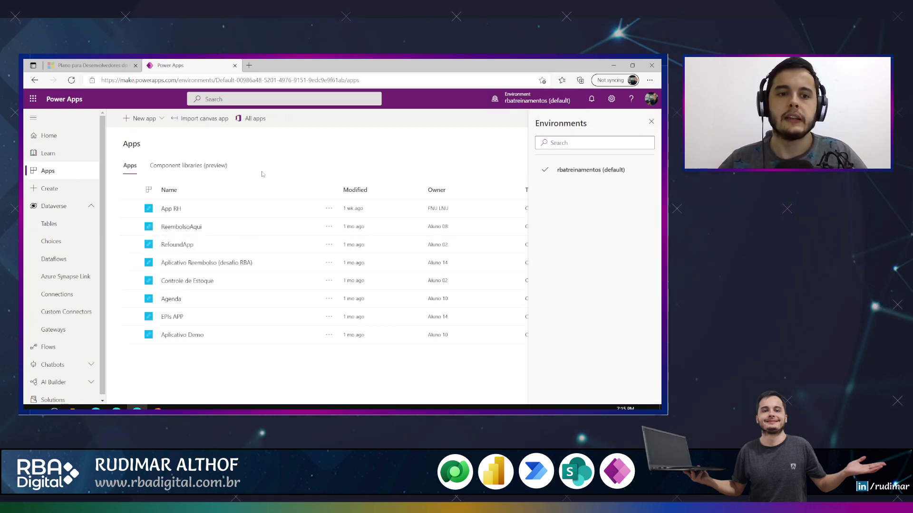
left_click(48, 136)
left_click(72, 207)
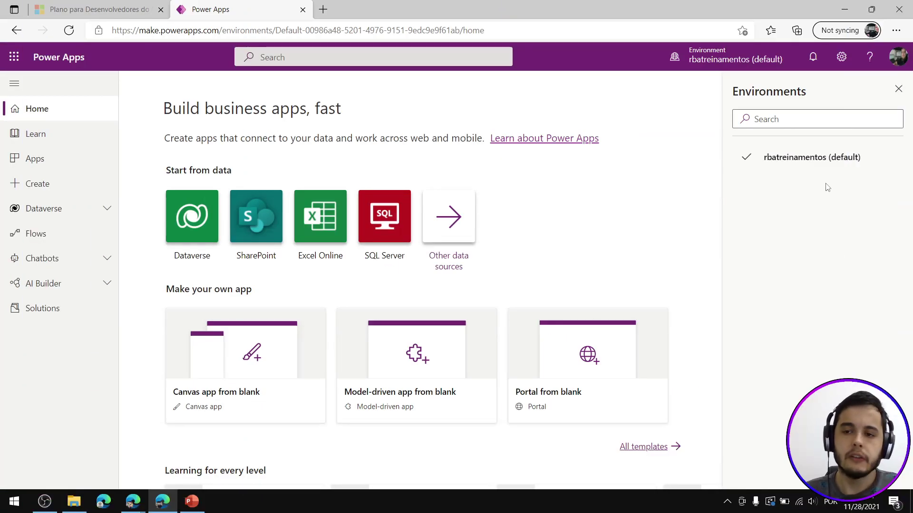
- View the Dataverse tables of rbatreinamentos (default), collapse the Dataverse section, and show the available environments
left_click(898, 90)
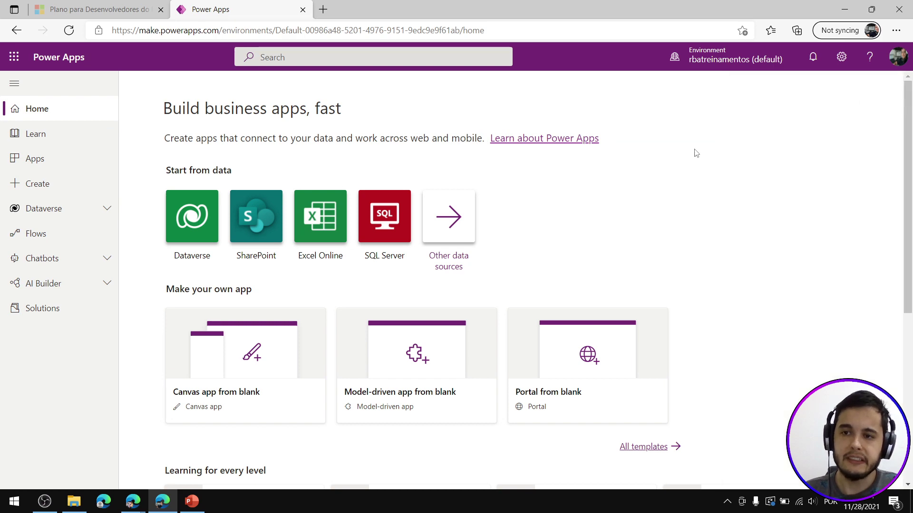
left_click(47, 209)
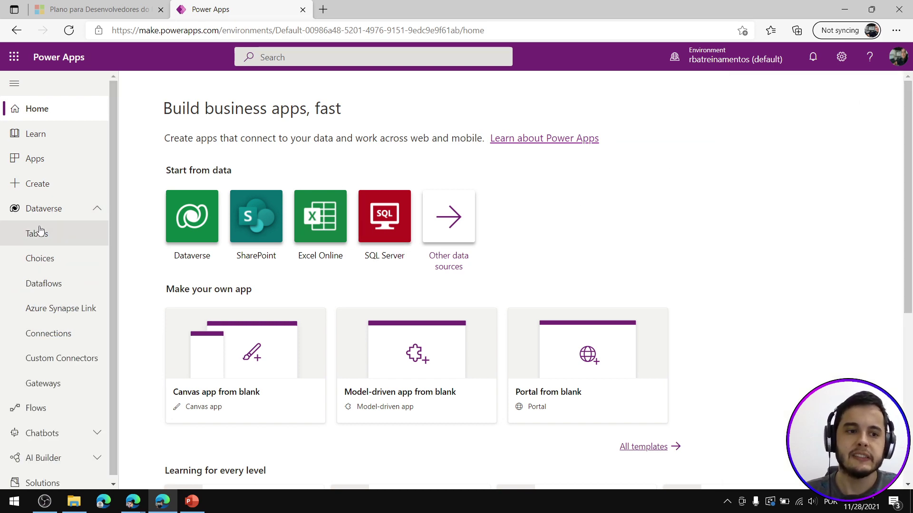
left_click(45, 234)
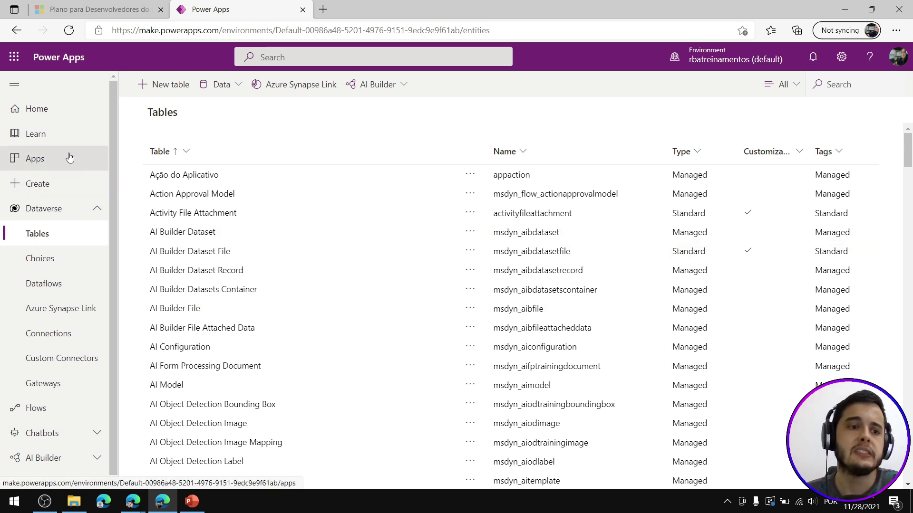
left_click(62, 210)
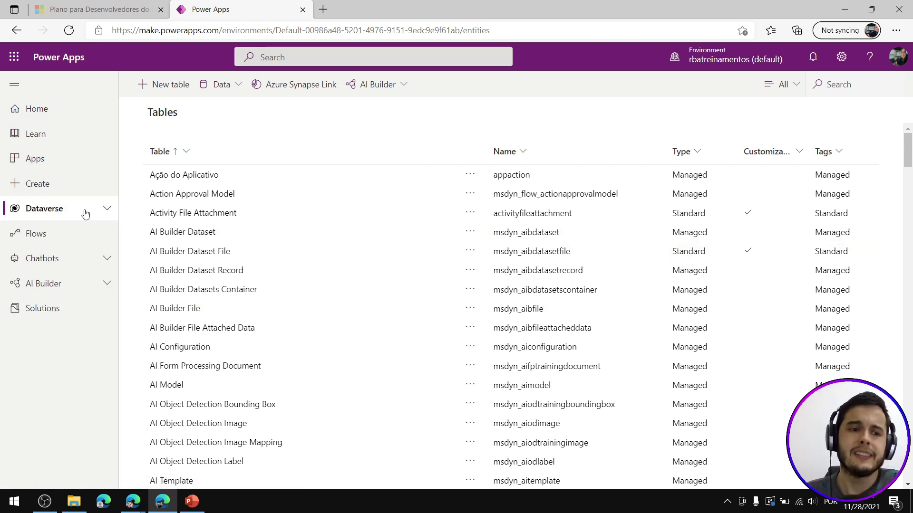
left_click(712, 64)
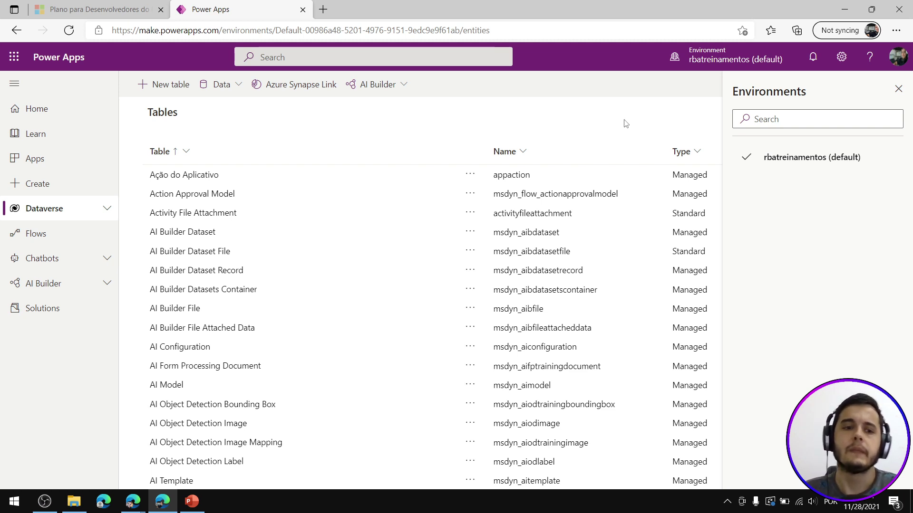
- Recheck the available environments in Power Apps and highlight the developer plan page's existing-user option for adding a development environment
left_click(898, 89)
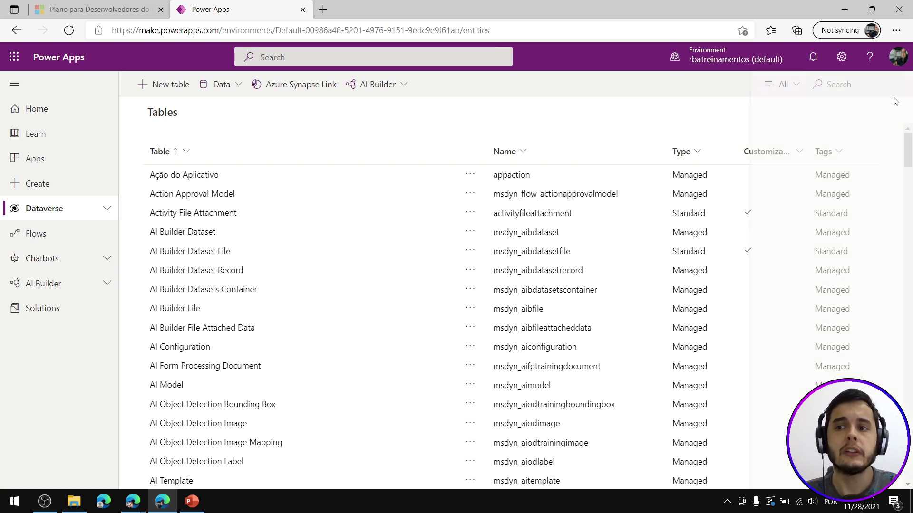
left_click(750, 67)
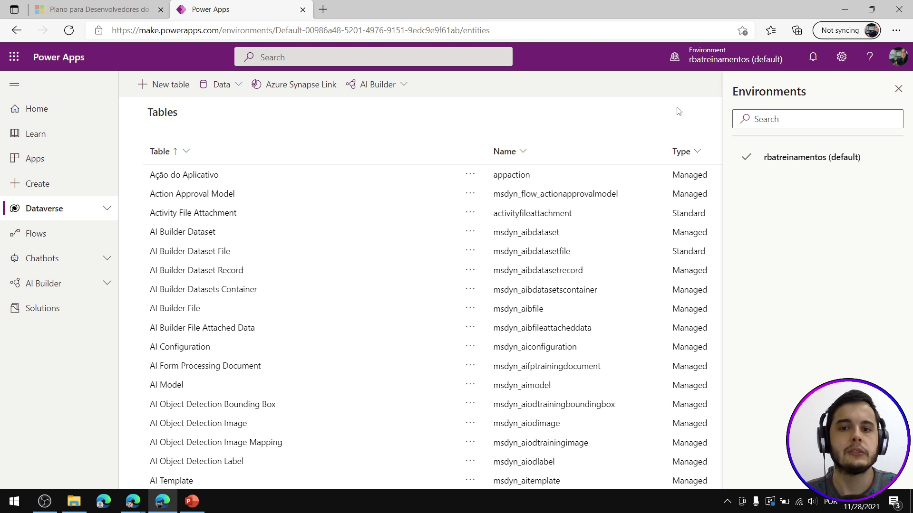
left_click(151, 7)
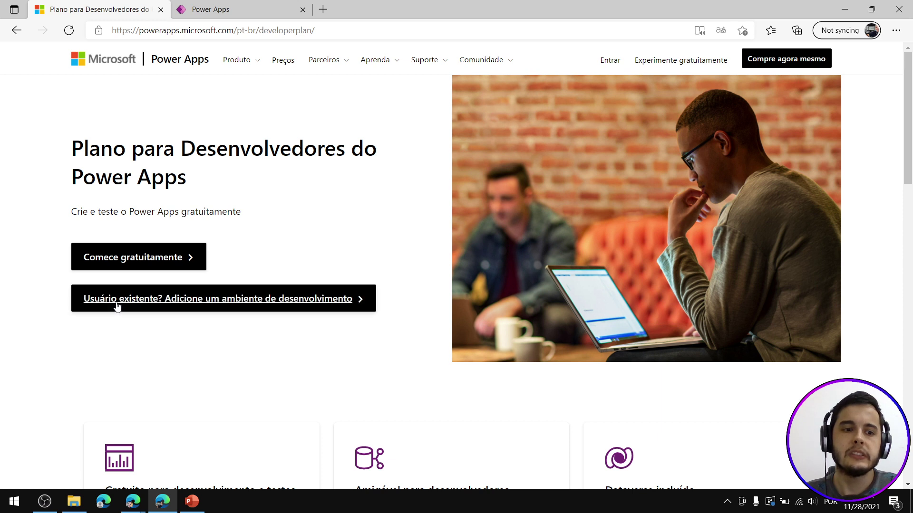
left_click_drag(68, 303, 394, 337)
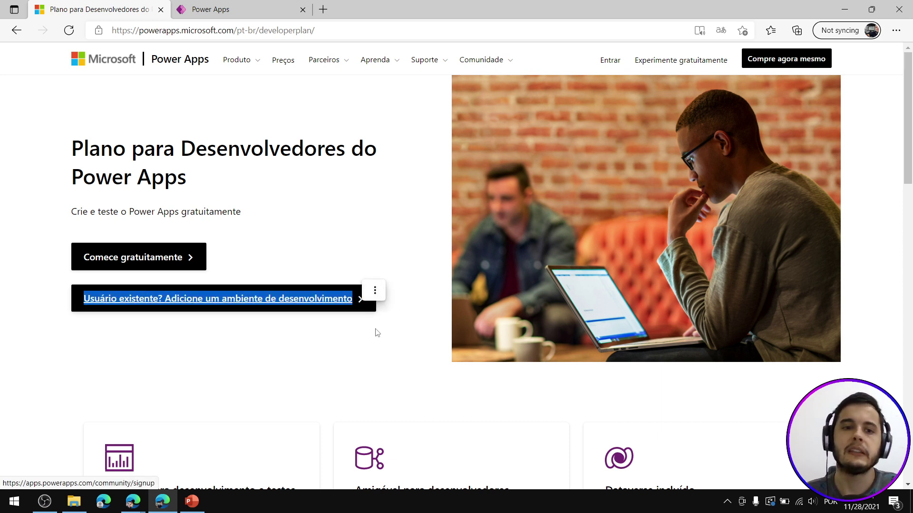
left_click(271, 11)
left_click(745, 59)
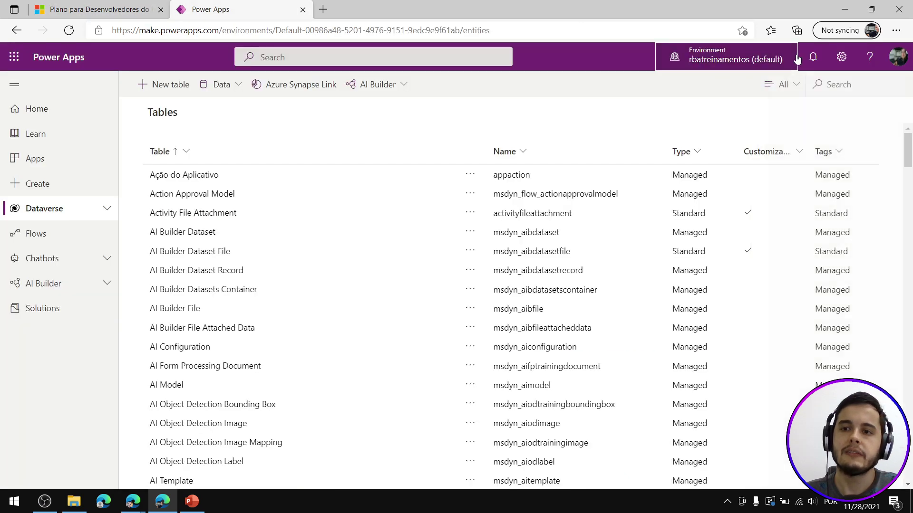
left_click(745, 59)
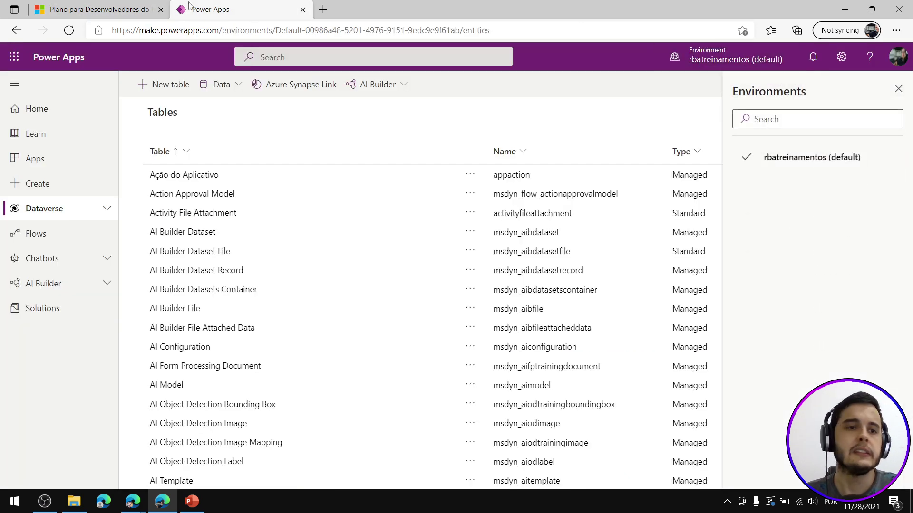
- Start adding a development environment as an existing user from the Plano para Desenvolvedores page and pick the account to sign in
left_click(100, 9)
left_click(302, 31)
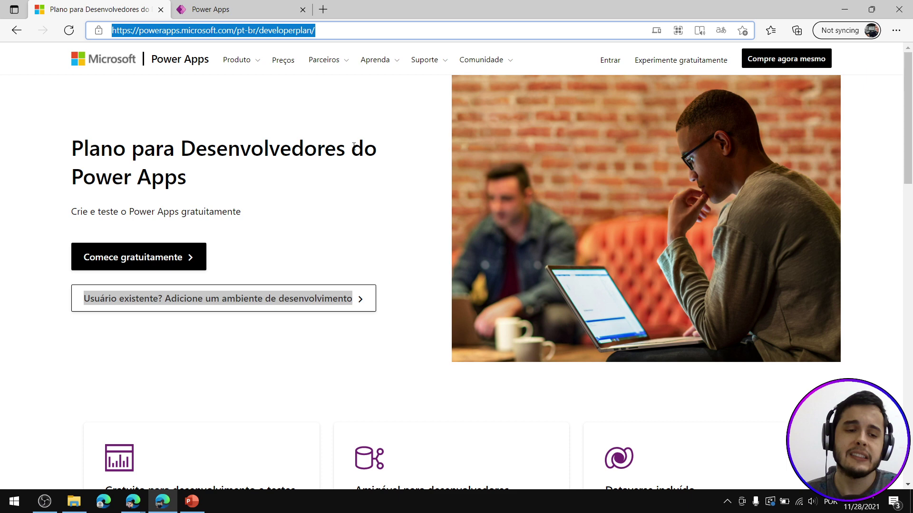
left_click(349, 304)
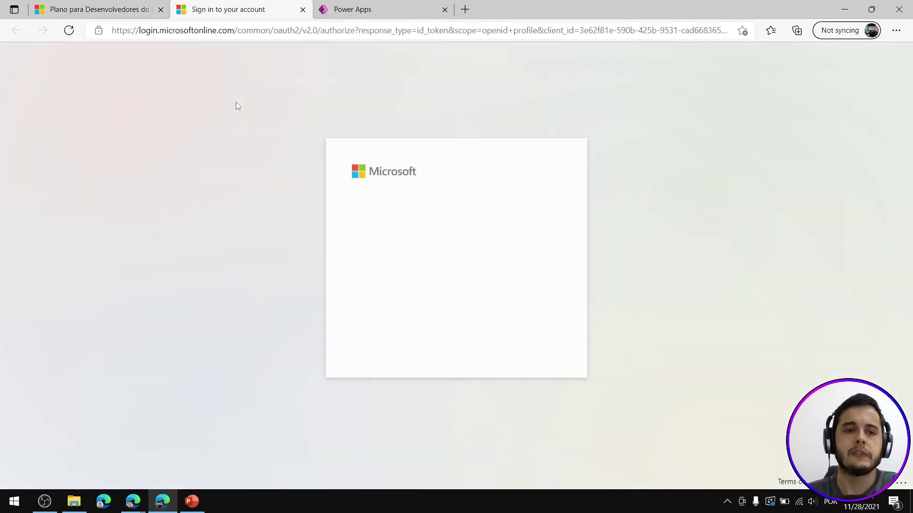
left_click(473, 236)
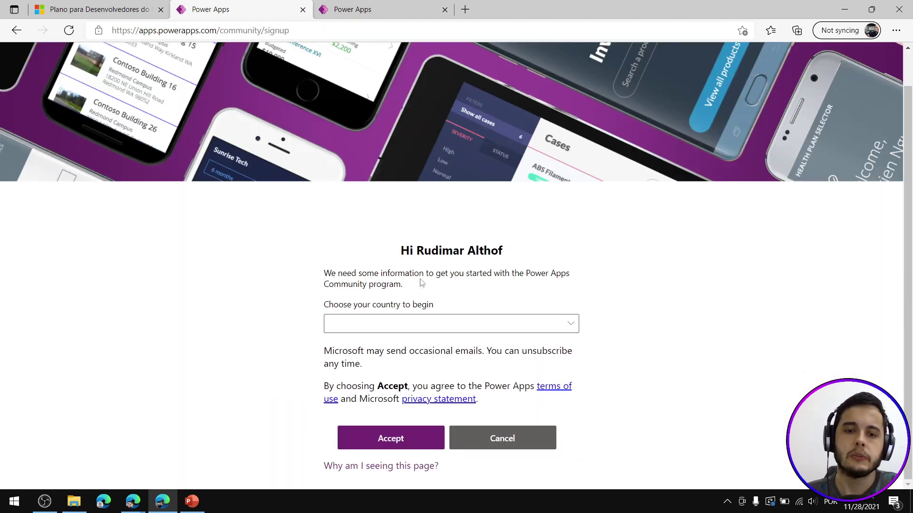
- Complete the Power Apps Community sign-up with Brazil as the country, decline the tips and information messages, and accept the terms
left_click(386, 323)
scroll(664, 269, "up", 15)
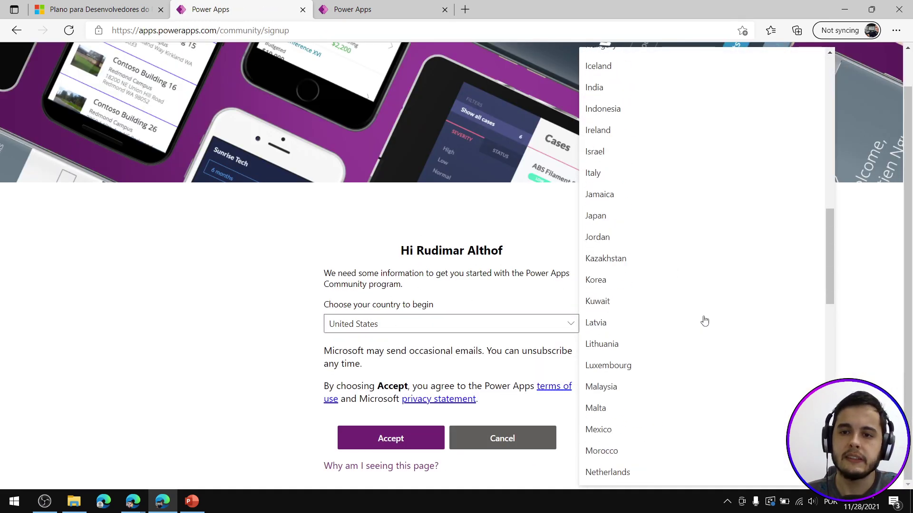
left_click(626, 255)
left_click(328, 364)
left_click(373, 439)
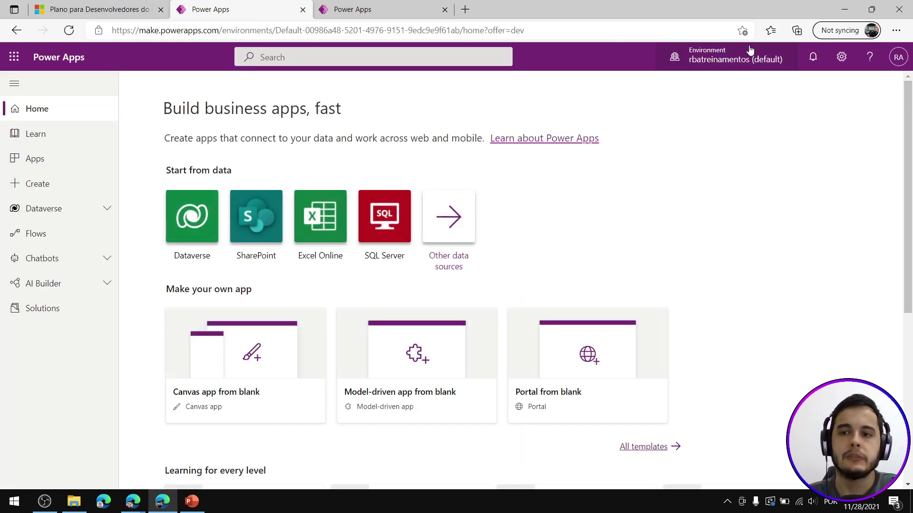
- Check the available environments, reload the Power Apps home page, and check the environment list again
left_click(741, 62)
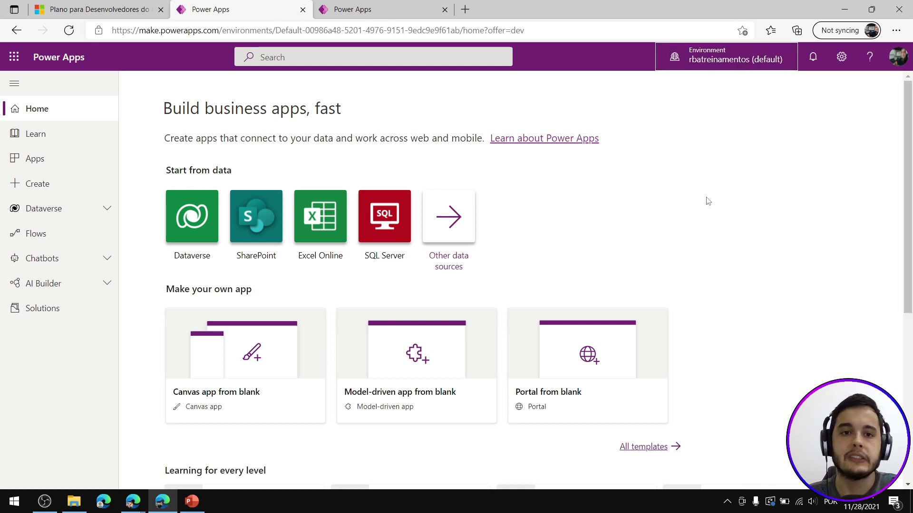
left_click(69, 30)
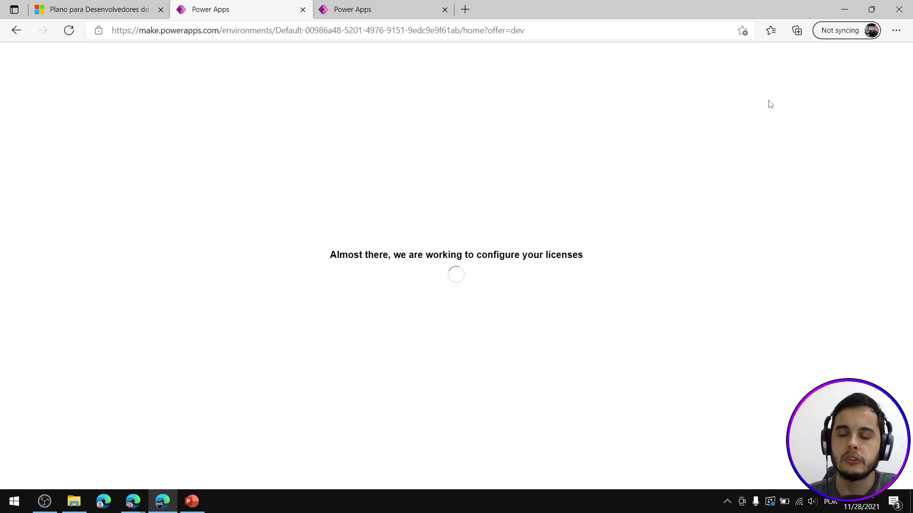
left_click(784, 67)
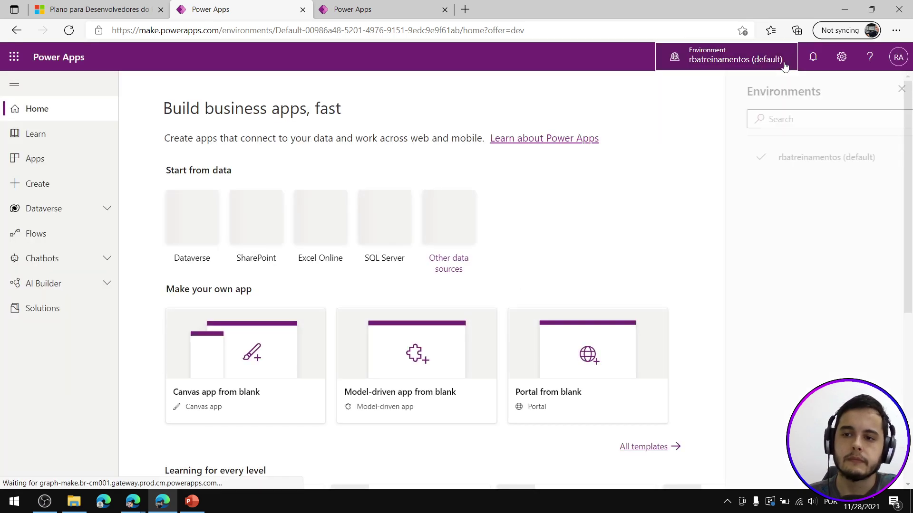
- Open the Power Platform admin center at admin.powerplatform.microsoft.com in the browser tab showing the tables and sign in with the training account
left_click(376, 7)
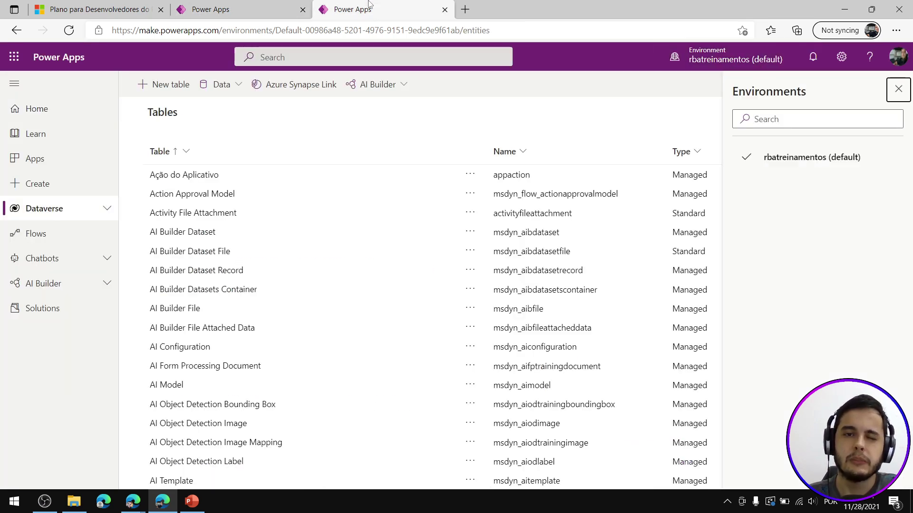
left_click(368, 30)
type("adm")
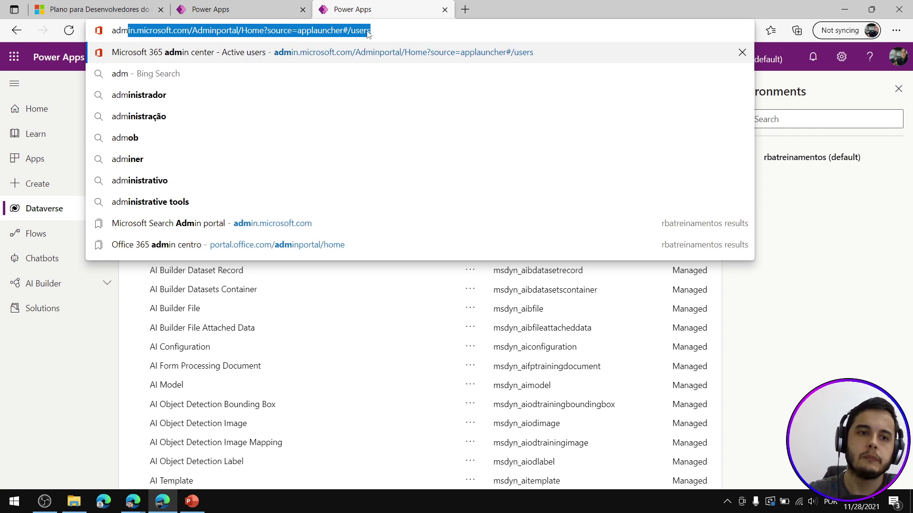
type("in.pow")
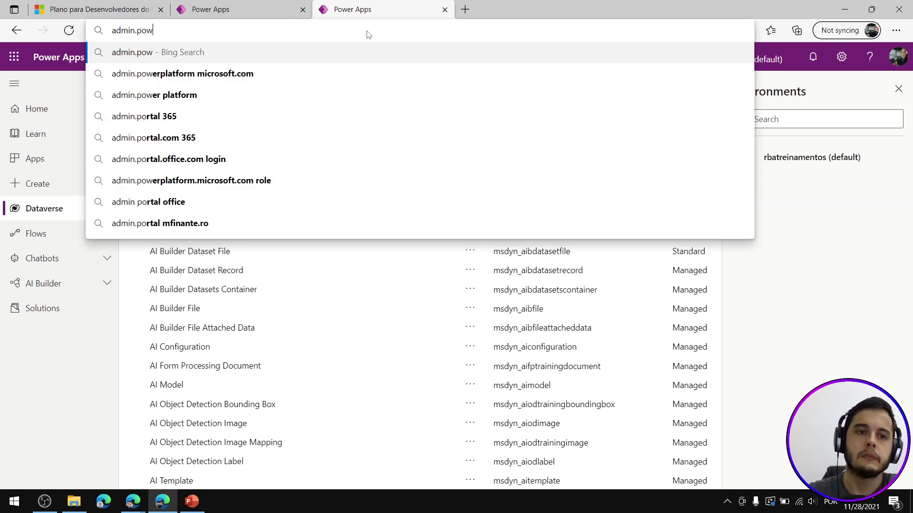
type("erplatform.com")
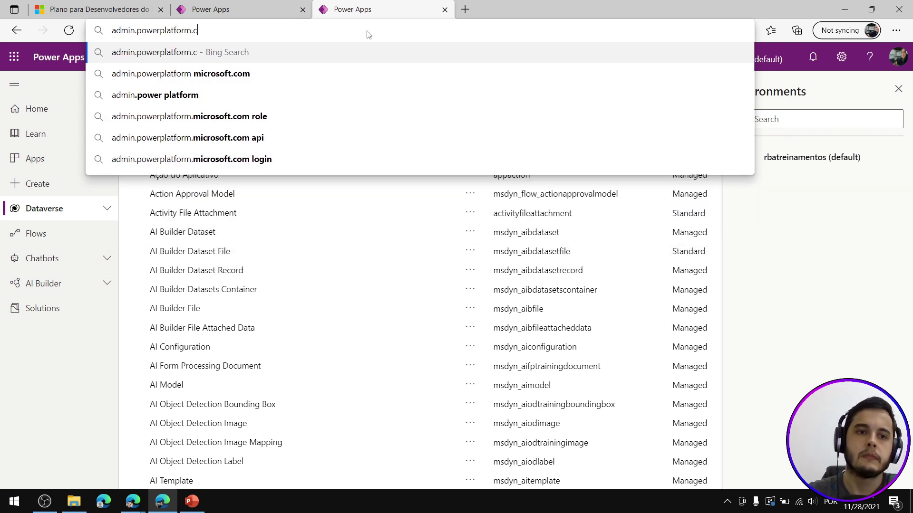
key("Return")
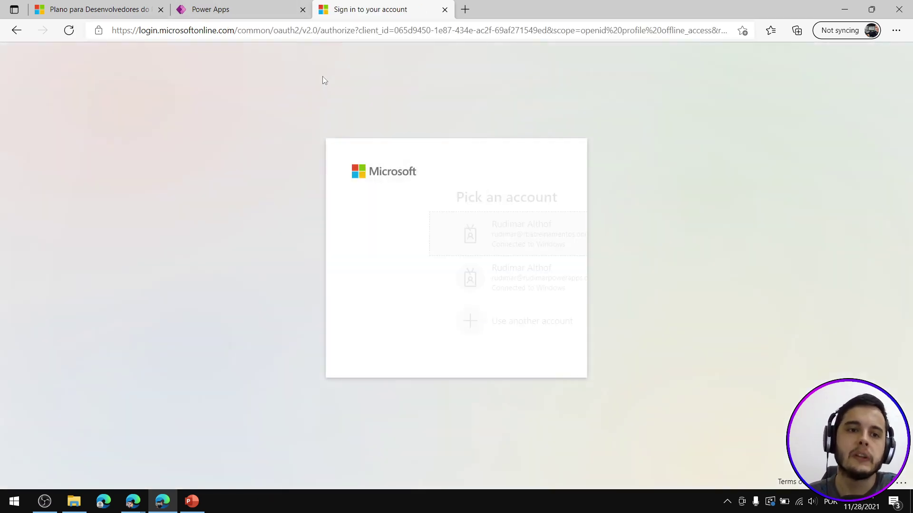
left_click(457, 237)
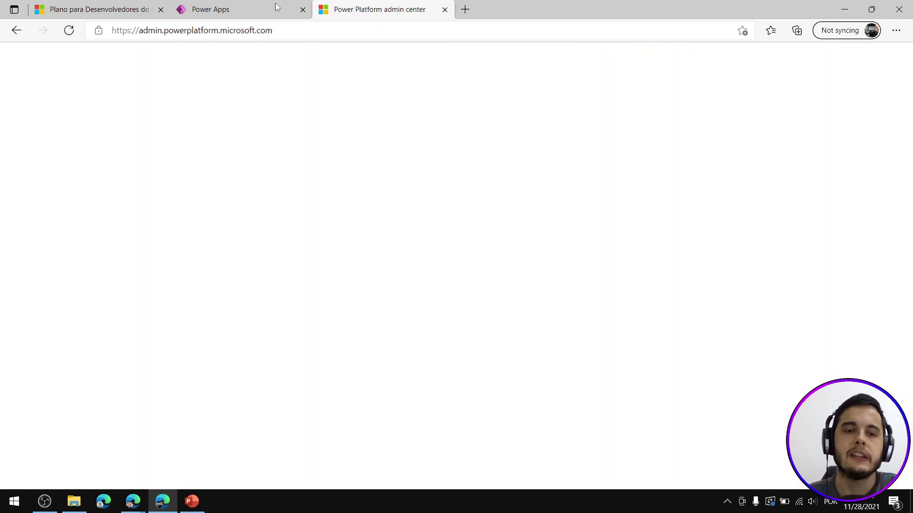
- Switch to the InPrivate Power Apps window and view the signed-in test account's details
left_click(267, 7)
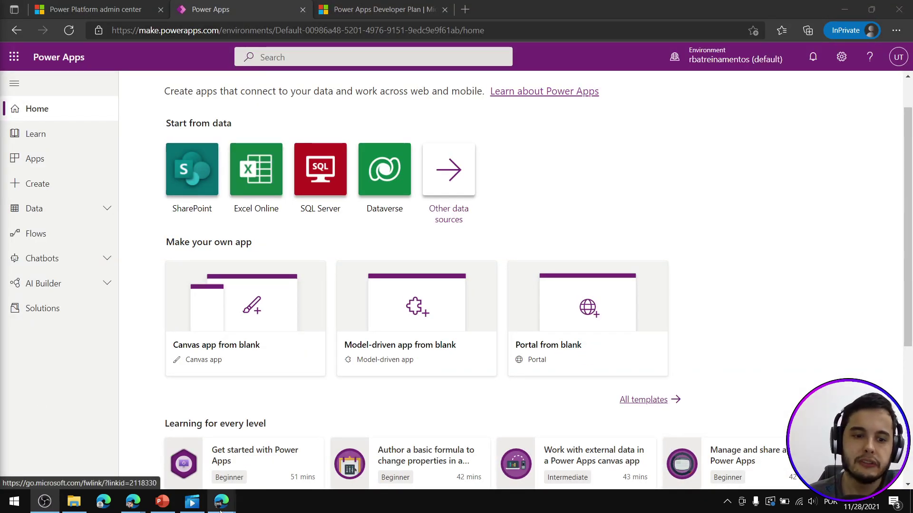
mouse_move(222, 501)
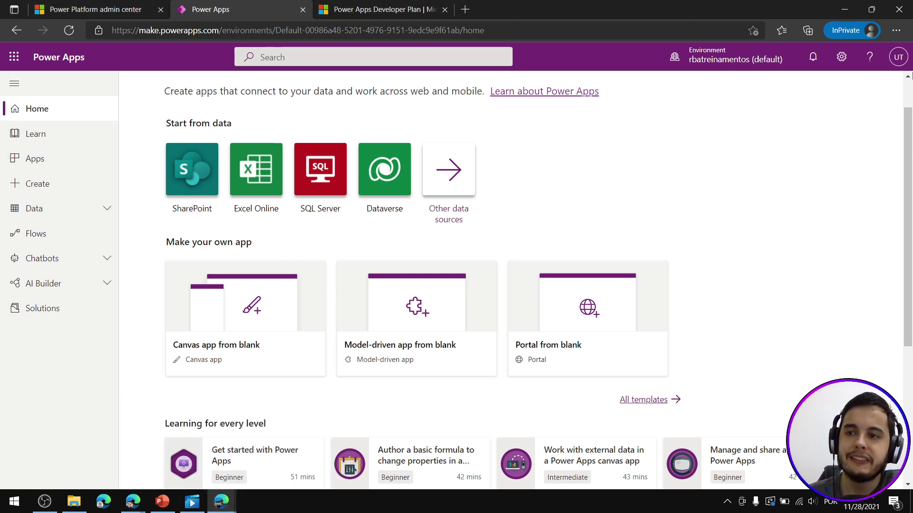
left_click(900, 58)
left_click_drag(869, 122, 794, 120)
left_click(797, 133)
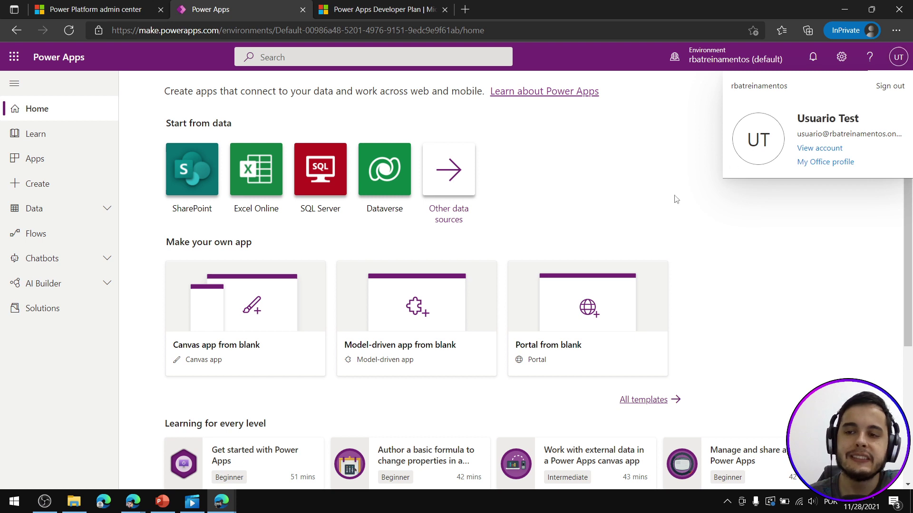
left_click(615, 224)
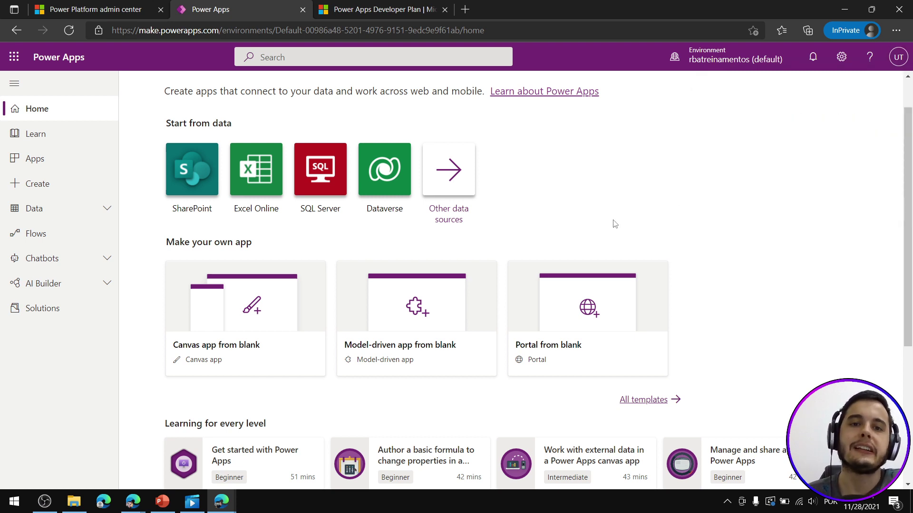
- View the Environments page in the Power Platform admin center, and open and close the new environment form
left_click(92, 7)
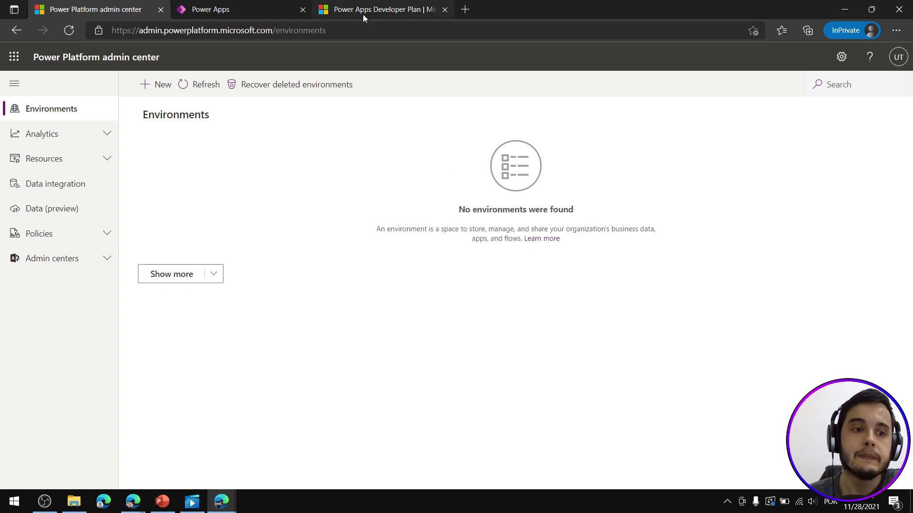
left_click(152, 87)
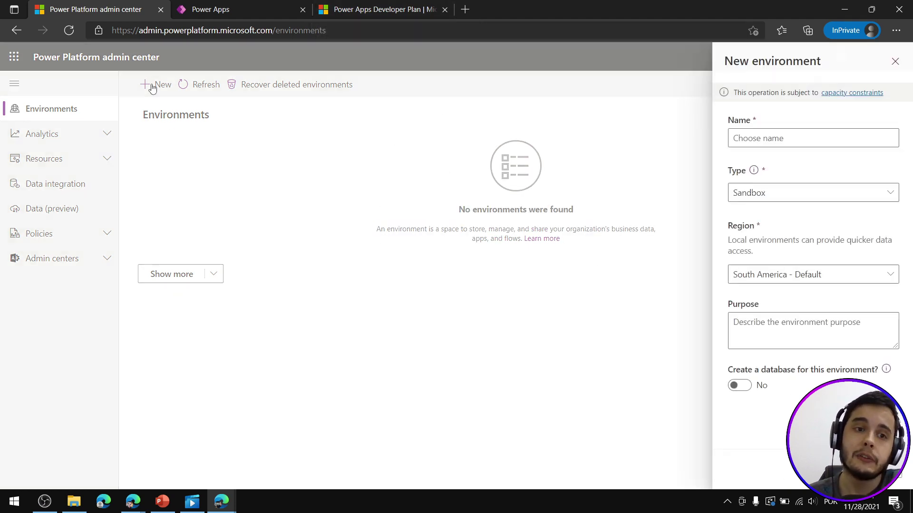
left_click(899, 65)
- Sign the test account up for a dev environment from the Power Apps Developer Plan page, choosing Brazil and declining tips and information
left_click(372, 13)
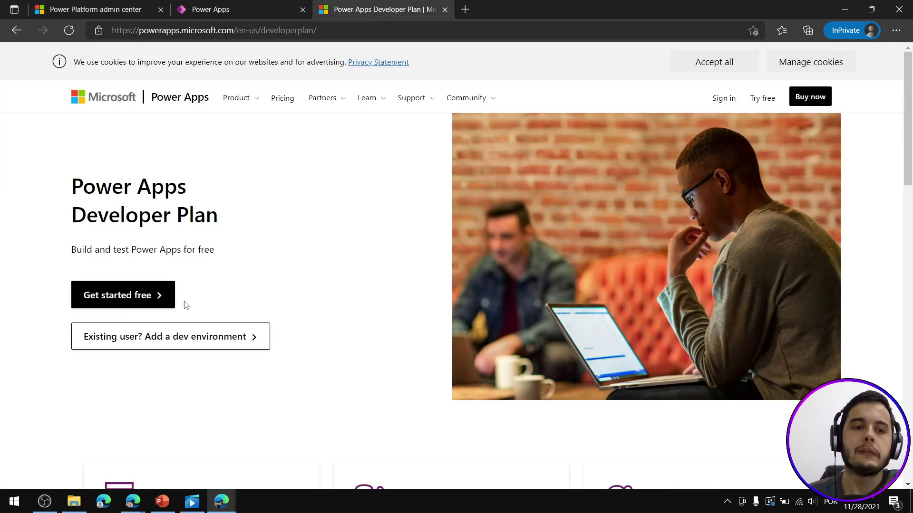
left_click(163, 346)
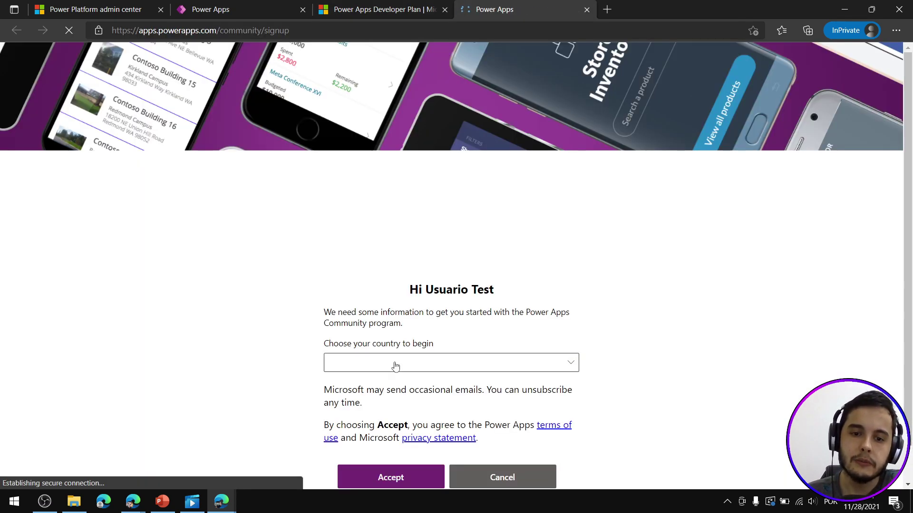
left_click(397, 367)
scroll(653, 278, "up", 10)
scroll(654, 278, "up", 10)
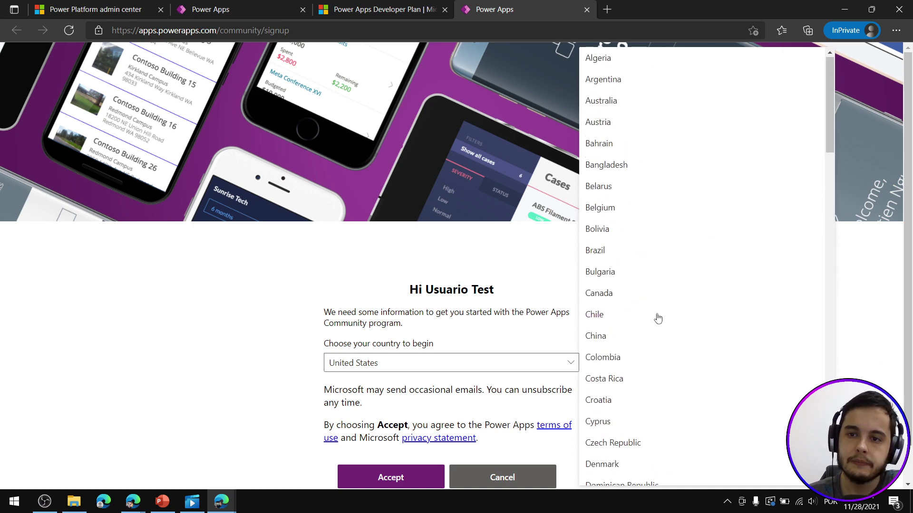
left_click(623, 248)
left_click(324, 391)
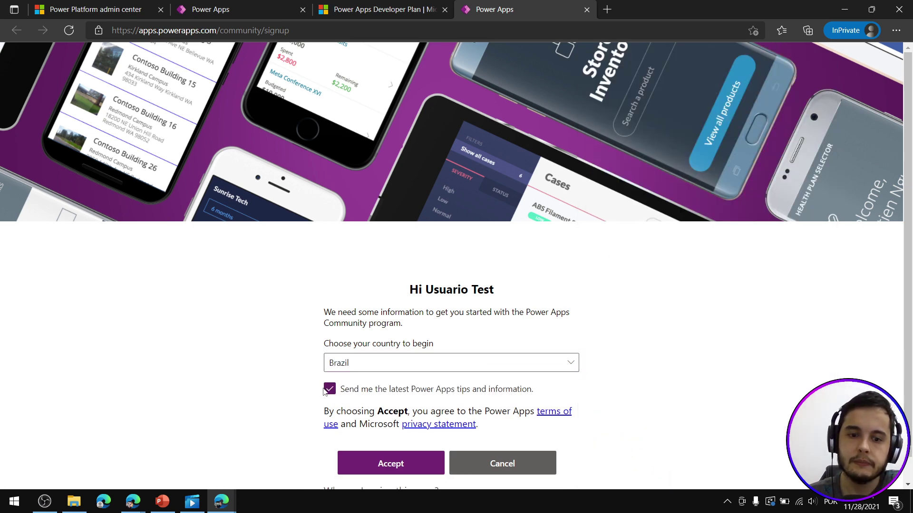
left_click(392, 461)
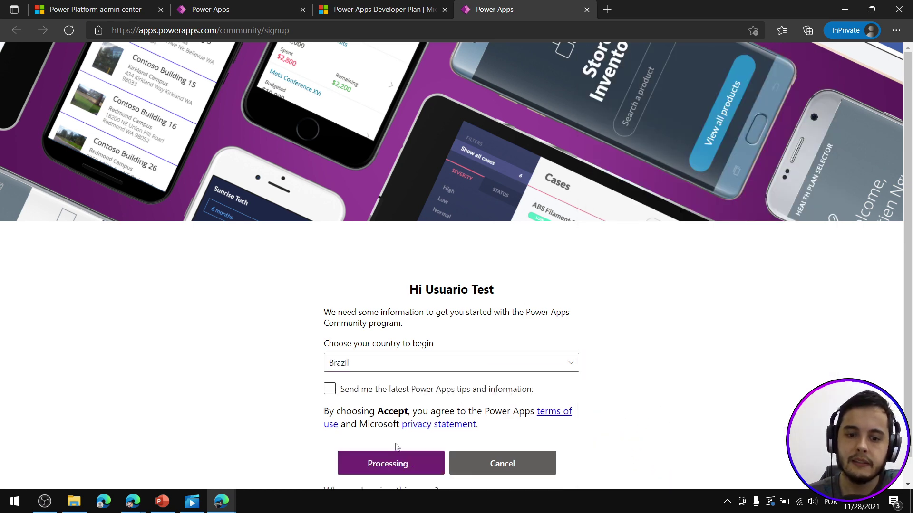
scroll(314, 341, "down", 1)
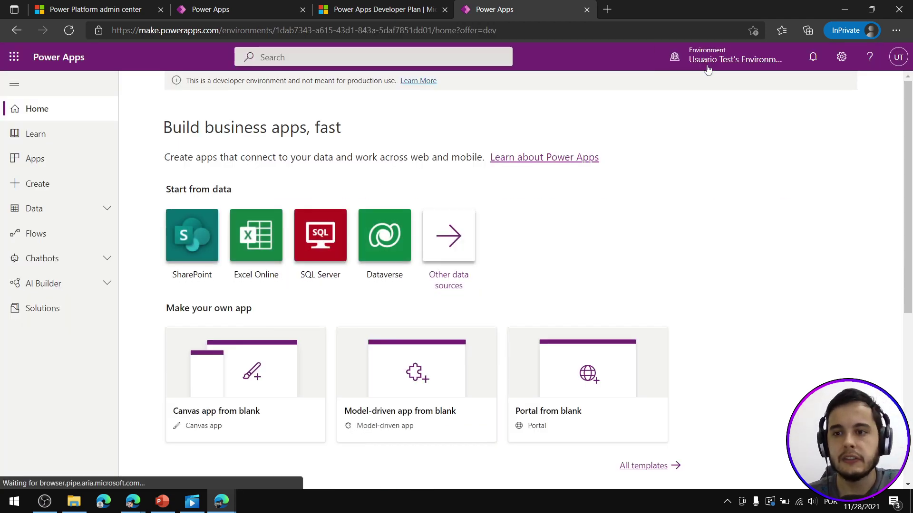
- Check the test account's available environments, then view the developer environment's tables and solutions
left_click(708, 62)
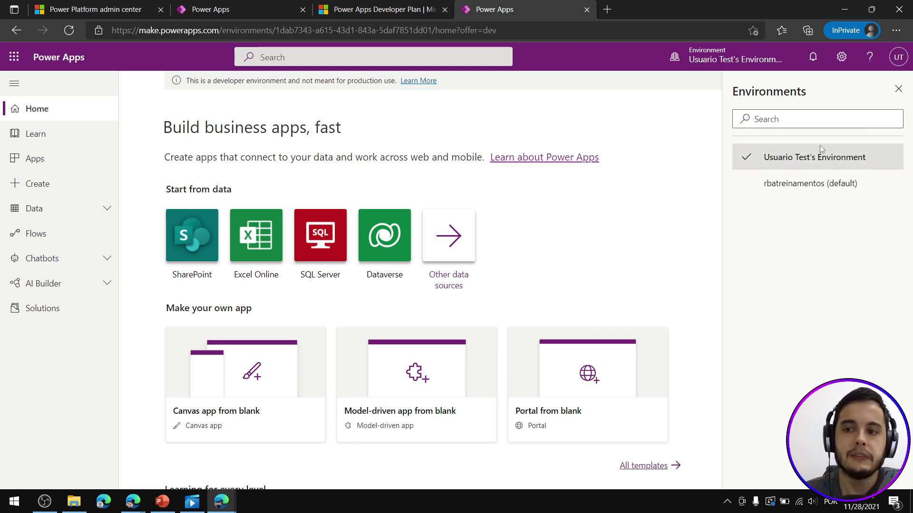
left_click(898, 90)
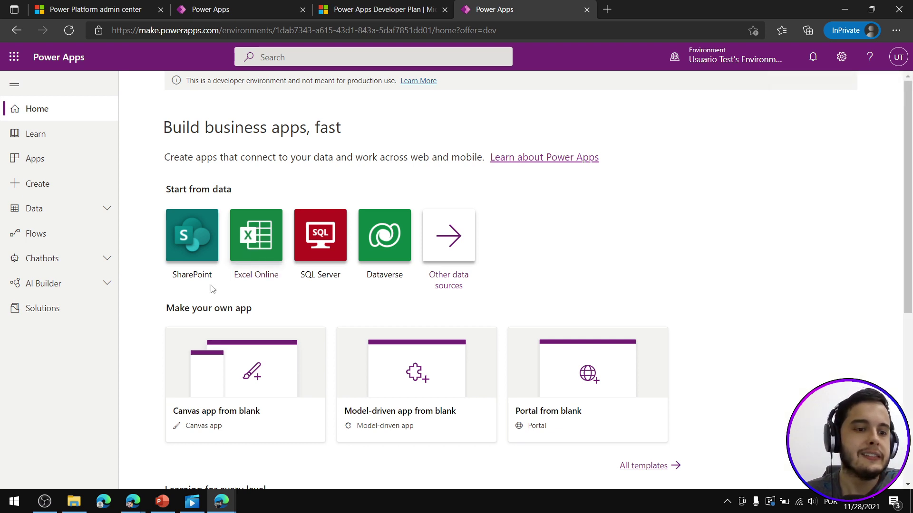
left_click(49, 209)
left_click(52, 233)
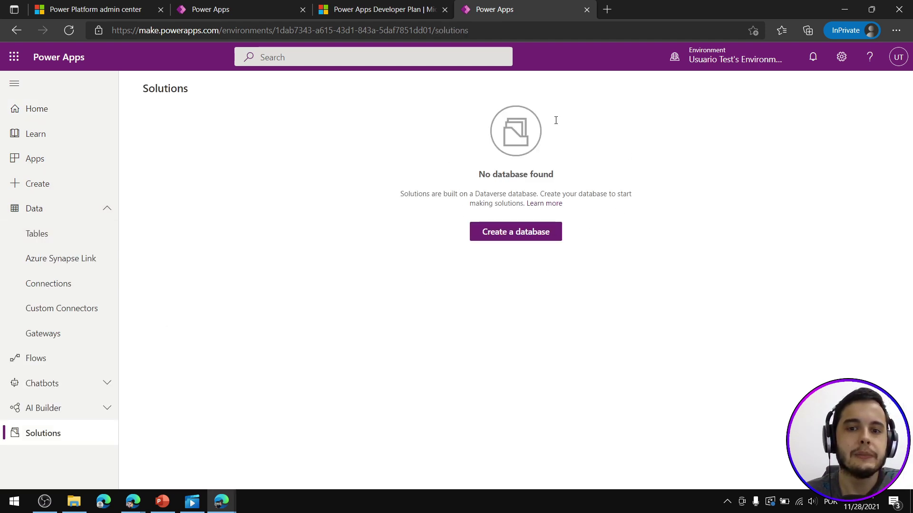
- Start a new database for the developer environment from the Solutions page and choose BRL as its currency
left_click_drag(477, 179, 562, 179)
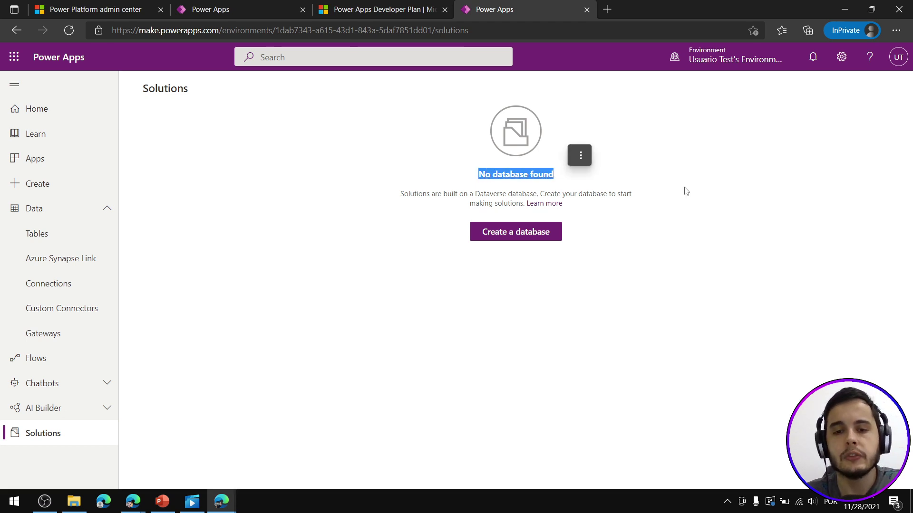
left_click(665, 223)
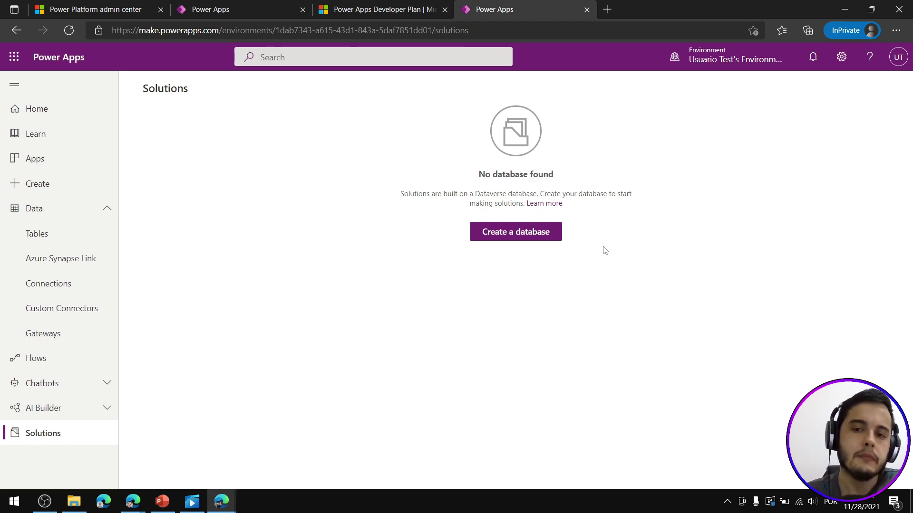
left_click(517, 240)
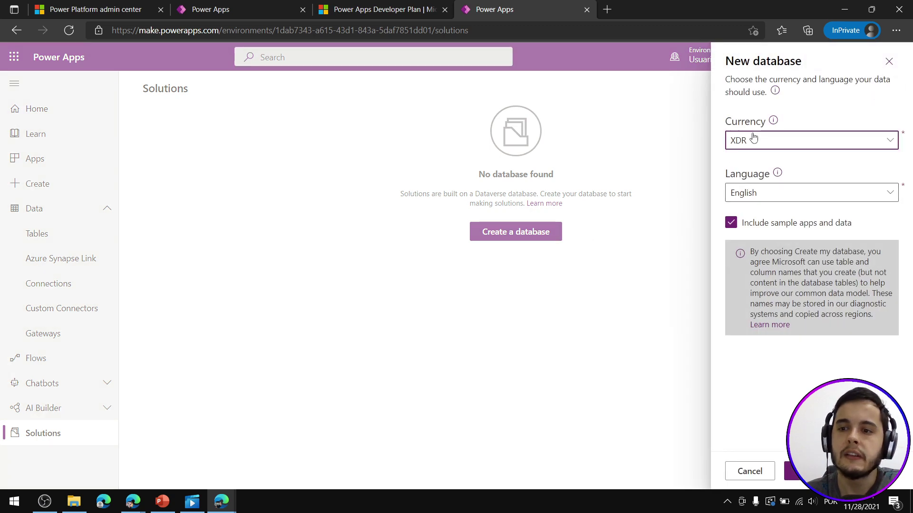
left_click(744, 141)
scroll(664, 314, "down", 15)
scroll(666, 328, "up", 15)
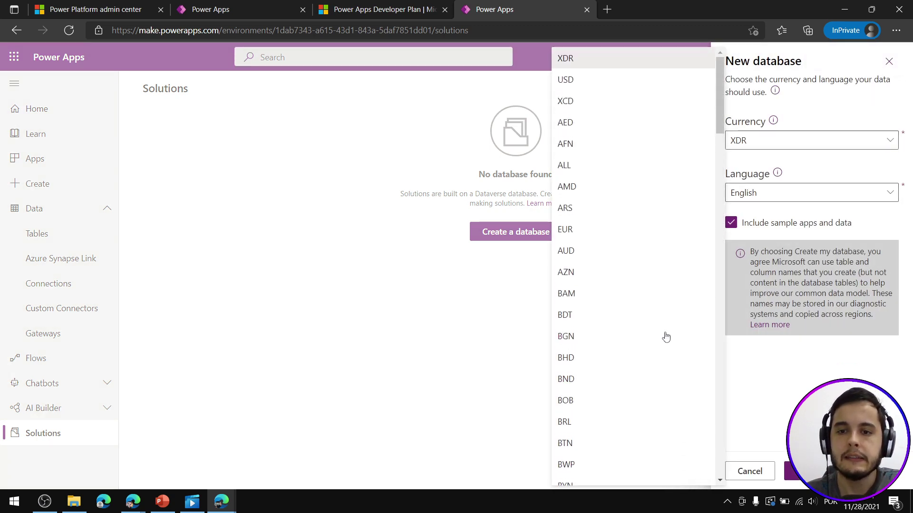
scroll(622, 280, "down", 1)
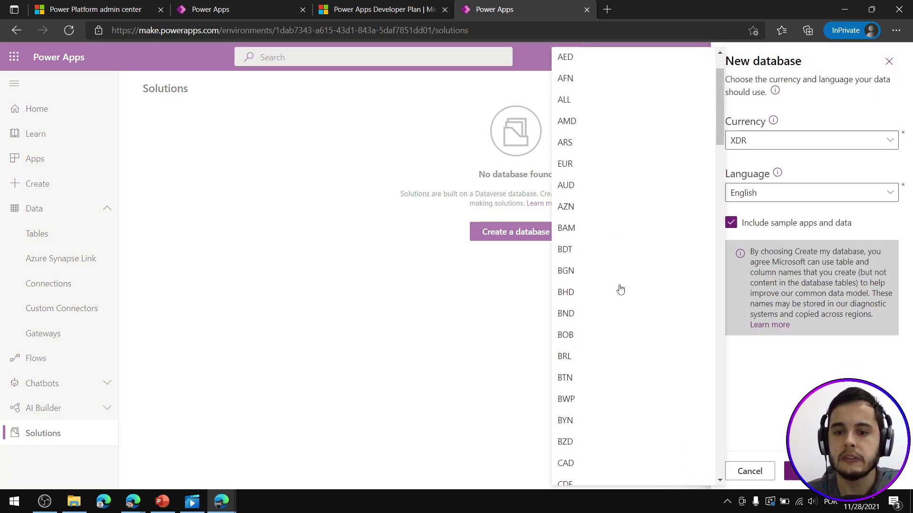
left_click(594, 359)
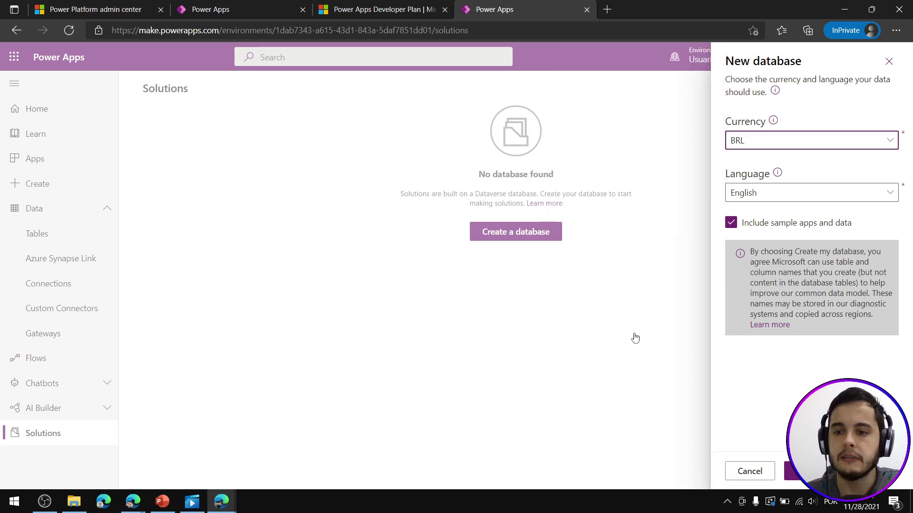
- Try to create the database with Portuguese (Brazil) as its language, toggling the sample apps and data option before submitting
left_click(741, 194)
scroll(665, 285, "down", 9)
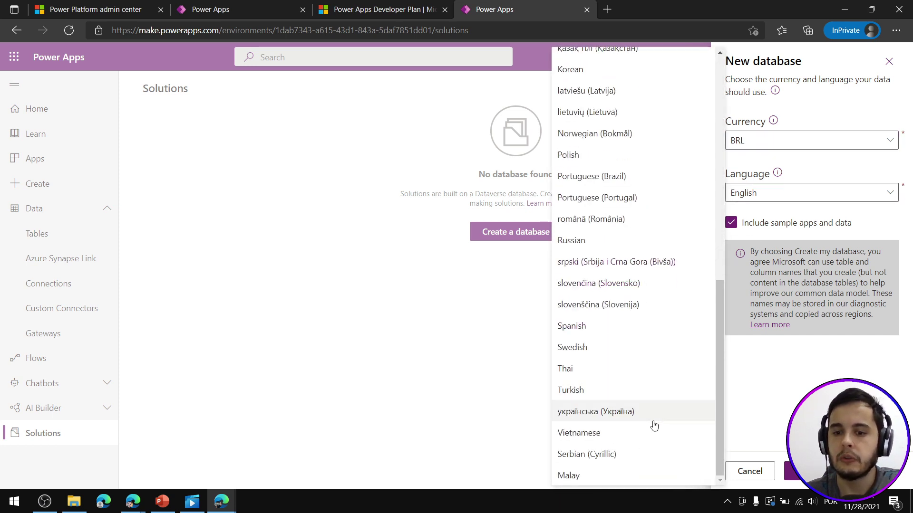
scroll(654, 426, "up", 2)
left_click(607, 310)
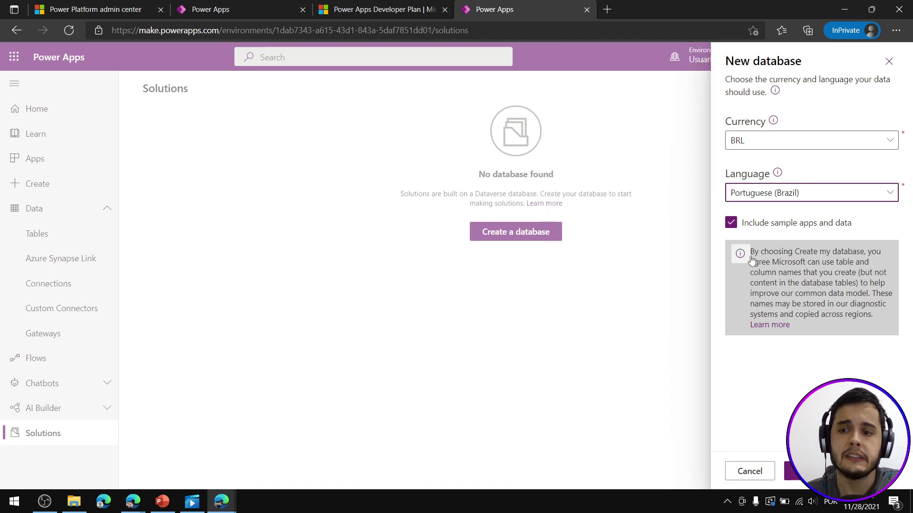
left_click(731, 223)
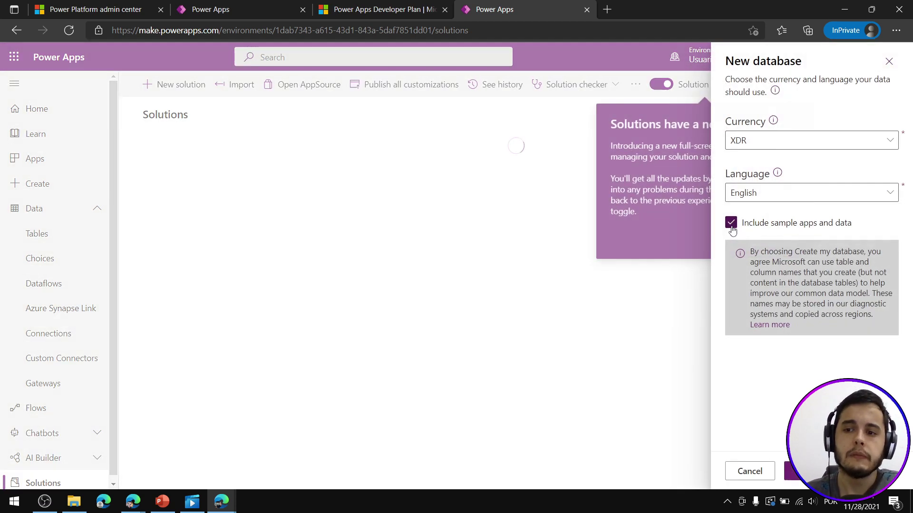
left_click(731, 224)
left_click(808, 471)
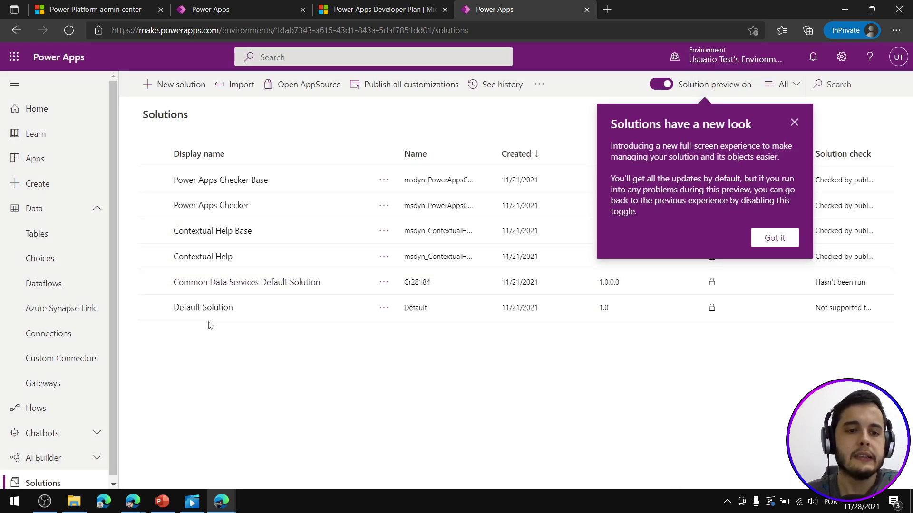
- Examine the developer environment's tables and apps, and open the list of available environments
left_click(57, 239)
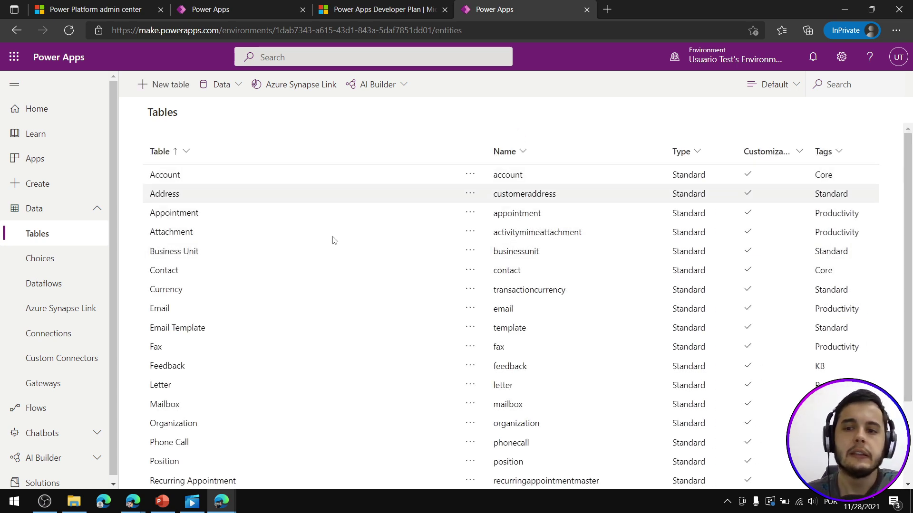
scroll(342, 352, "down", 3)
scroll(340, 345, "up", 3)
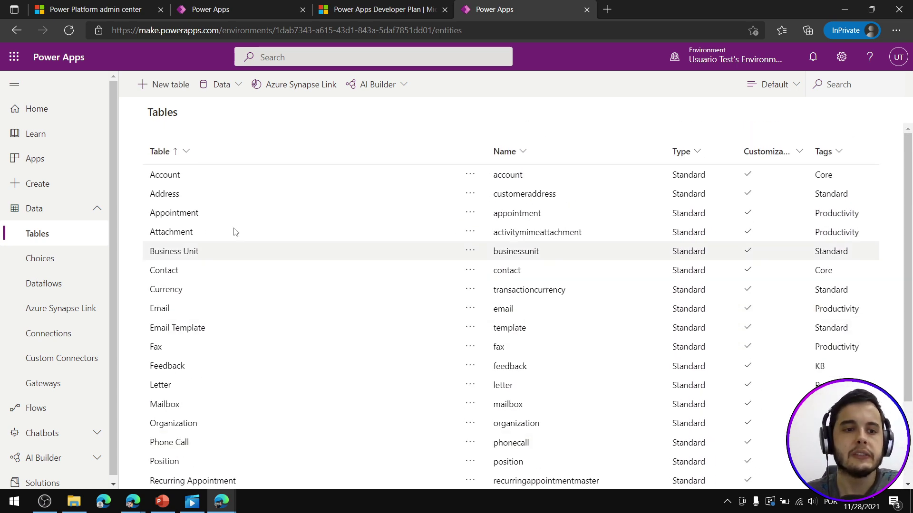
scroll(228, 371, "down", 3)
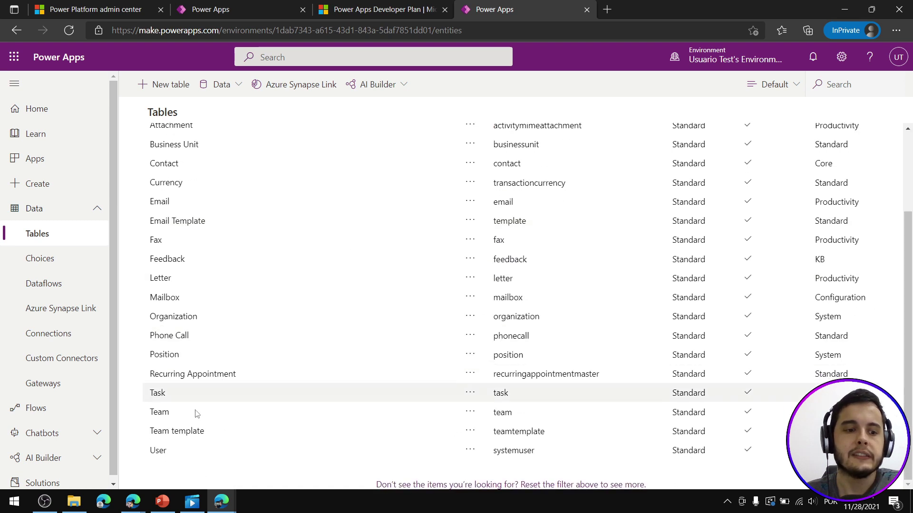
scroll(94, 452, "down", 1)
scroll(231, 404, "up", 3)
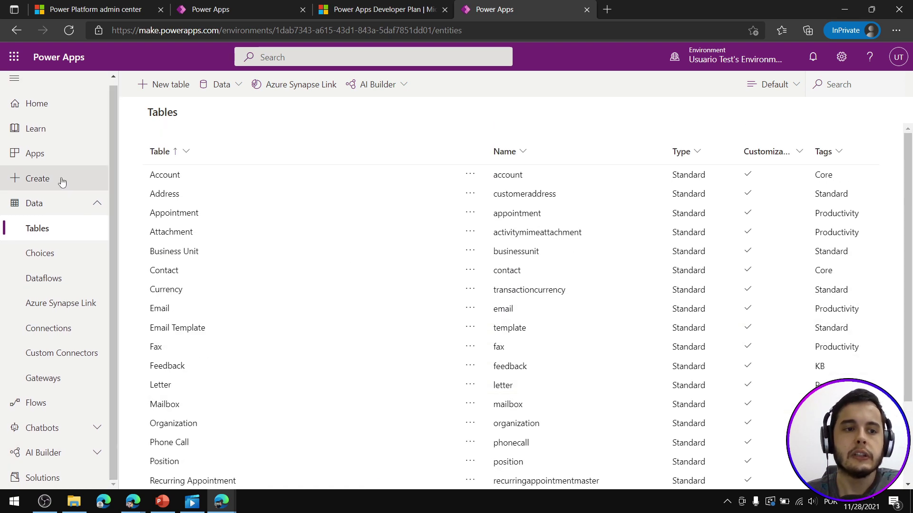
left_click(59, 161)
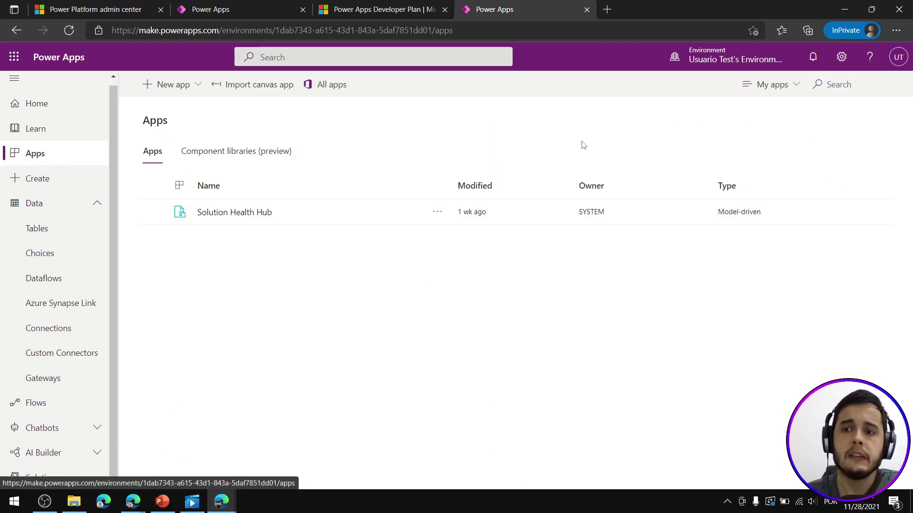
left_click(730, 57)
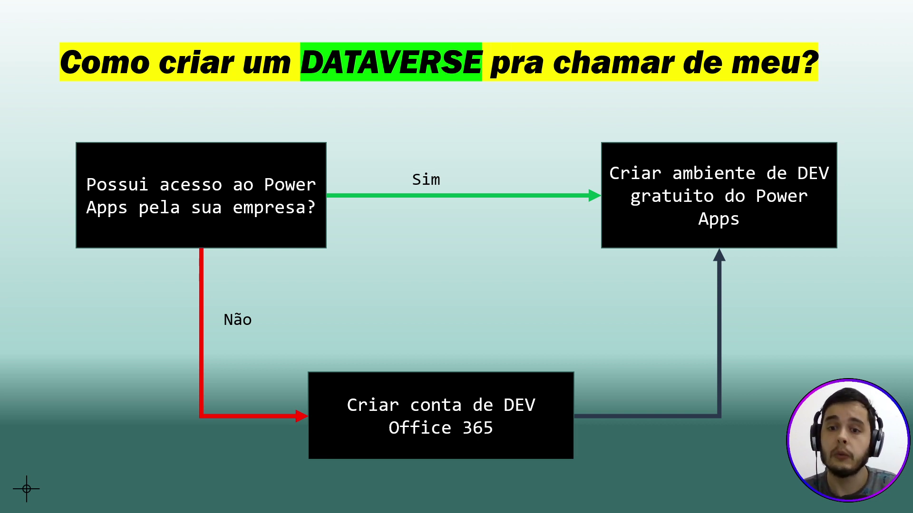
- Leave the slide show, switch to the Power Apps window of the rbatreinamentos account, and view its environments and apps
key("Escape")
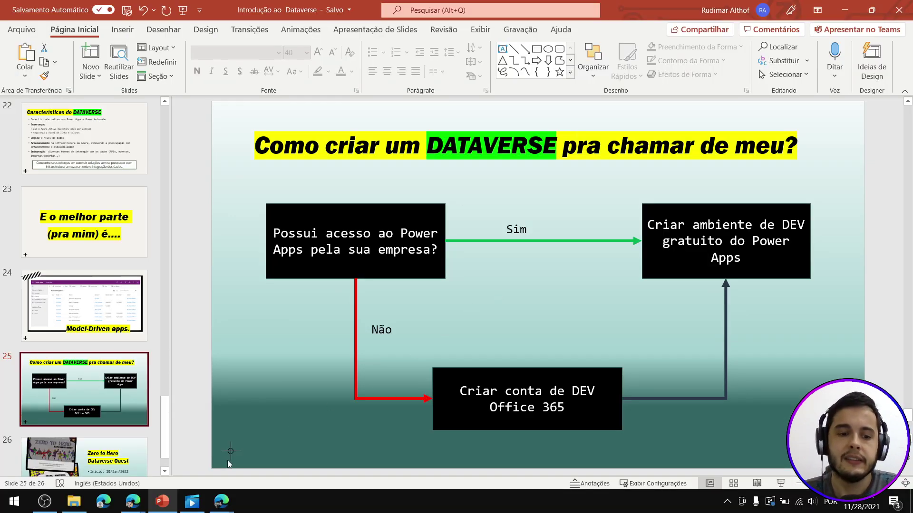
mouse_move(133, 500)
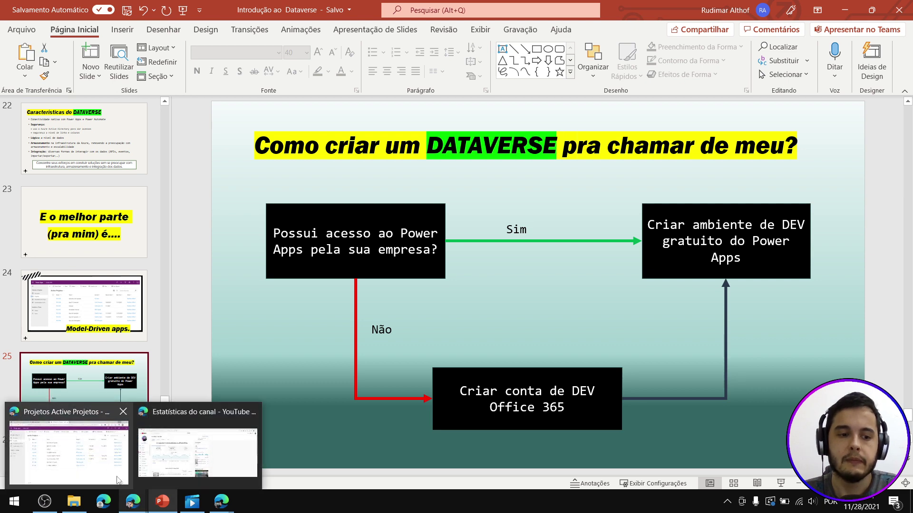
mouse_move(214, 510)
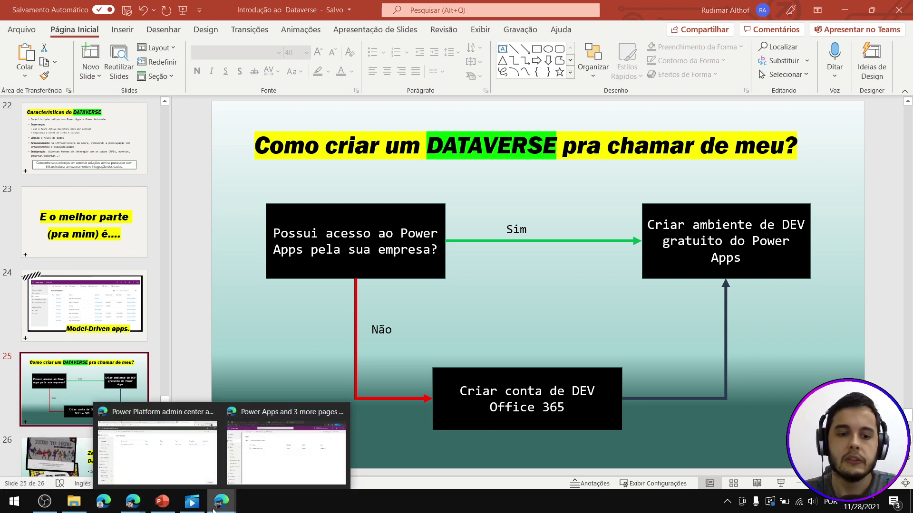
mouse_move(202, 461)
left_click(202, 461)
left_click(353, 9)
left_click(721, 70)
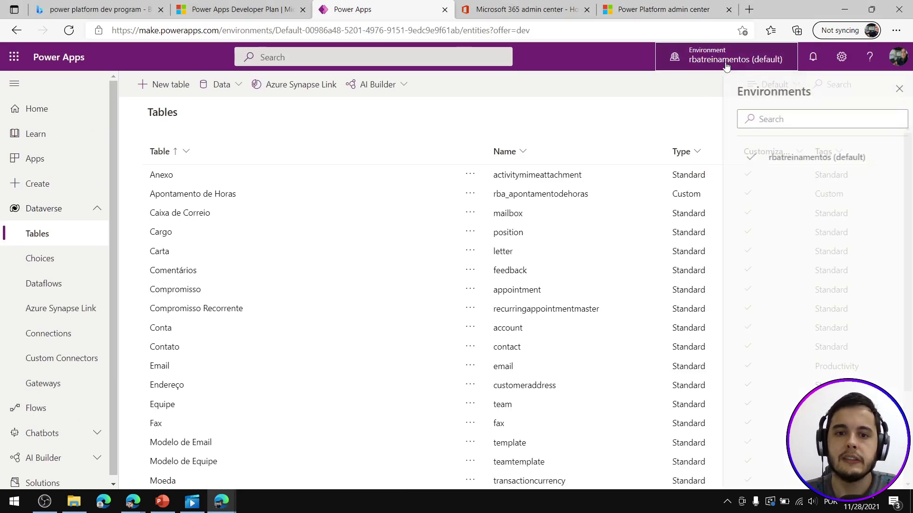
left_click(32, 158)
- Browse the full list of Microsoft 365 apps available to the account and close the Environments pane
left_click(15, 57)
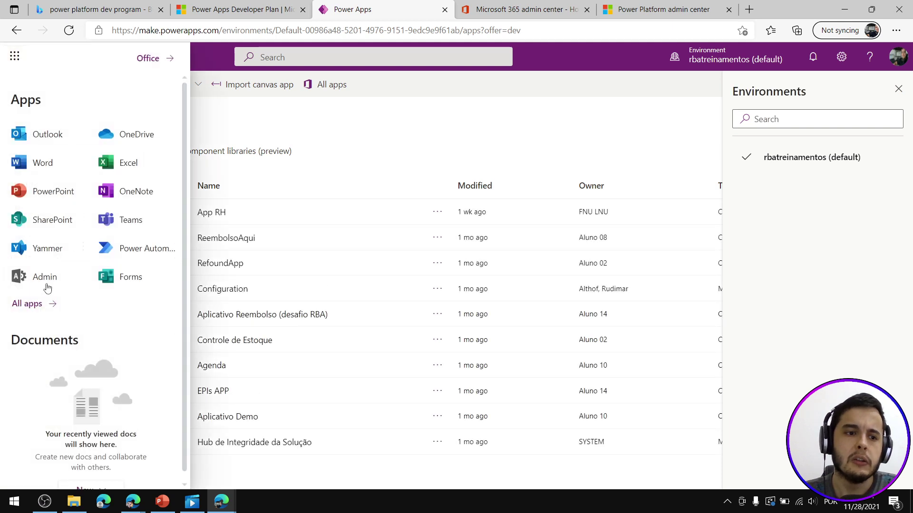
left_click(28, 303)
scroll(65, 309, "down", 5)
scroll(64, 309, "down", 8)
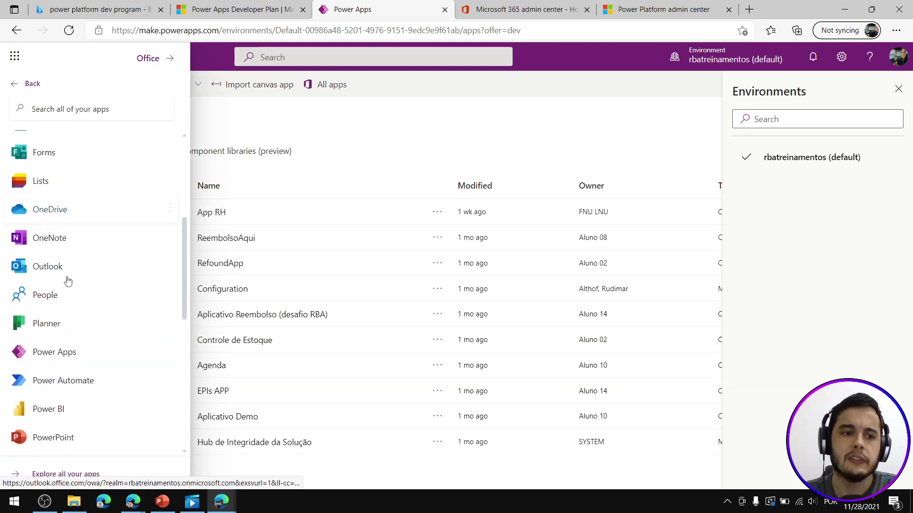
scroll(101, 278, "down", 2)
scroll(104, 293, "up", 14)
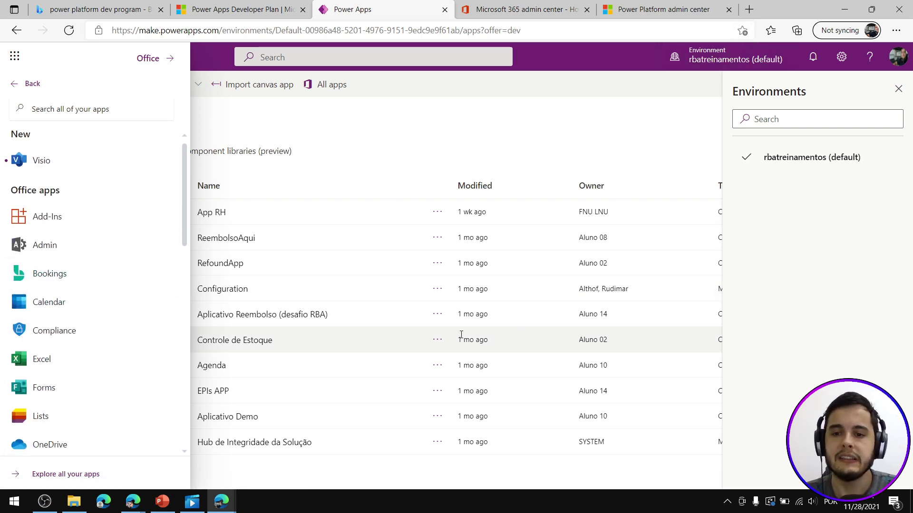
scroll(65, 328, "up", 1)
left_click(896, 90)
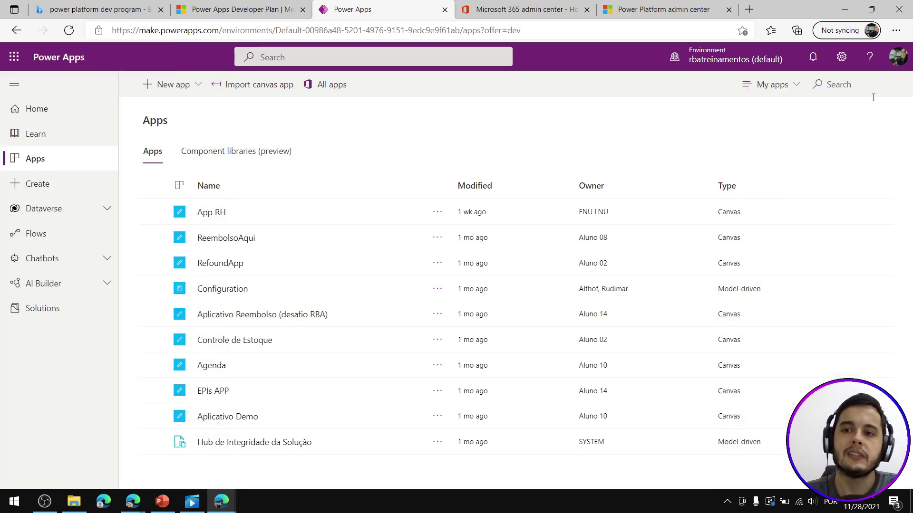
- Switch to PowerPoint, resume the slide show from the current slide and advance to the Zero to Hero Dataverse Quest slide
left_click(166, 502)
key("shift+F5")
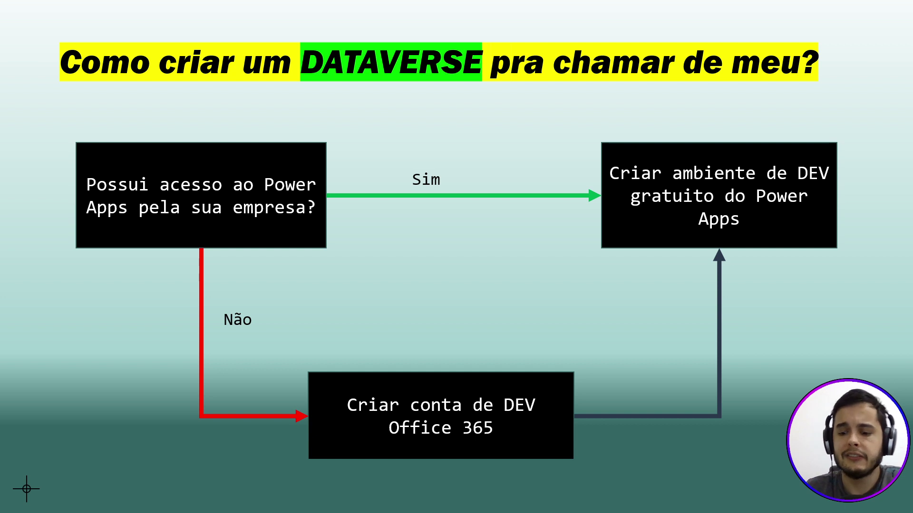
key("Right")
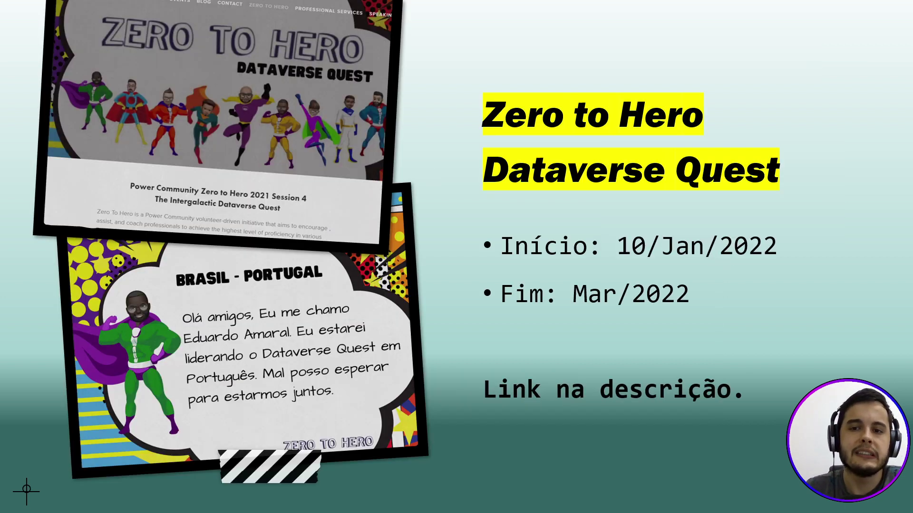